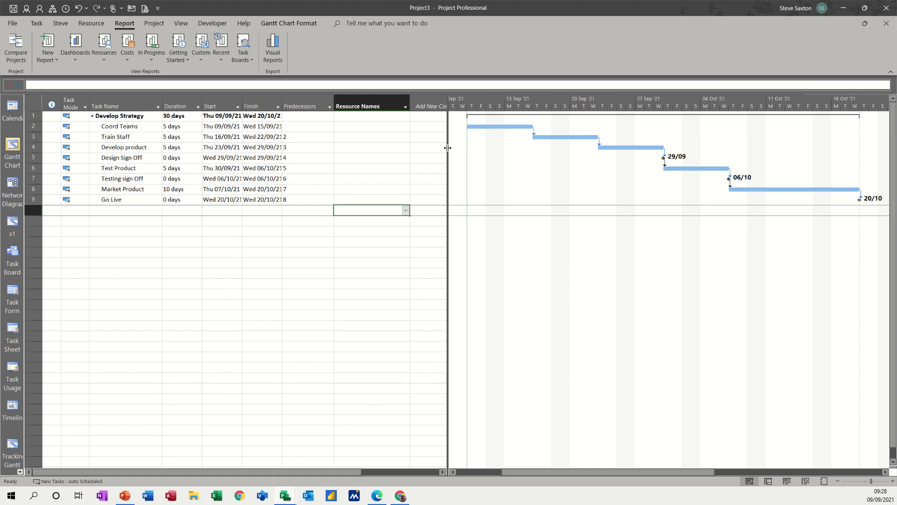
Step: Widen the task table, then show the Resource Sheet with the four workers and Product Kits
drag(447, 148, 480, 148)
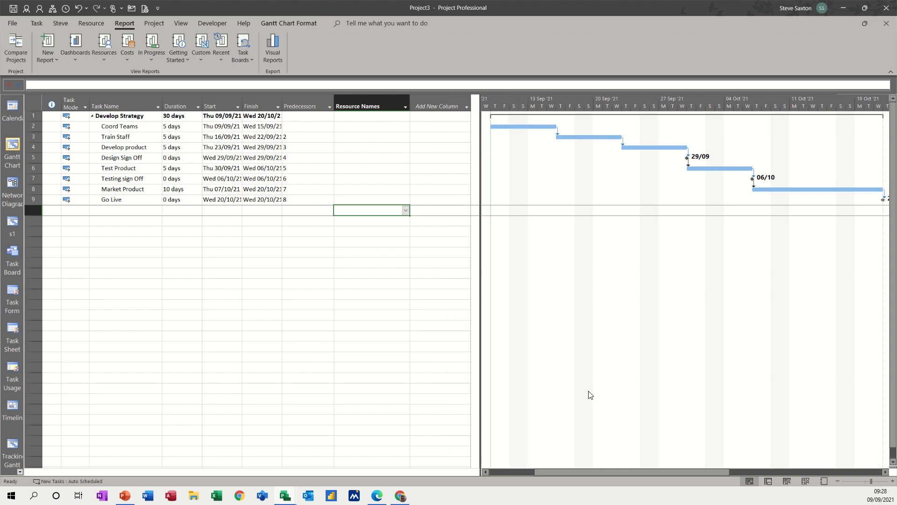
click(805, 482)
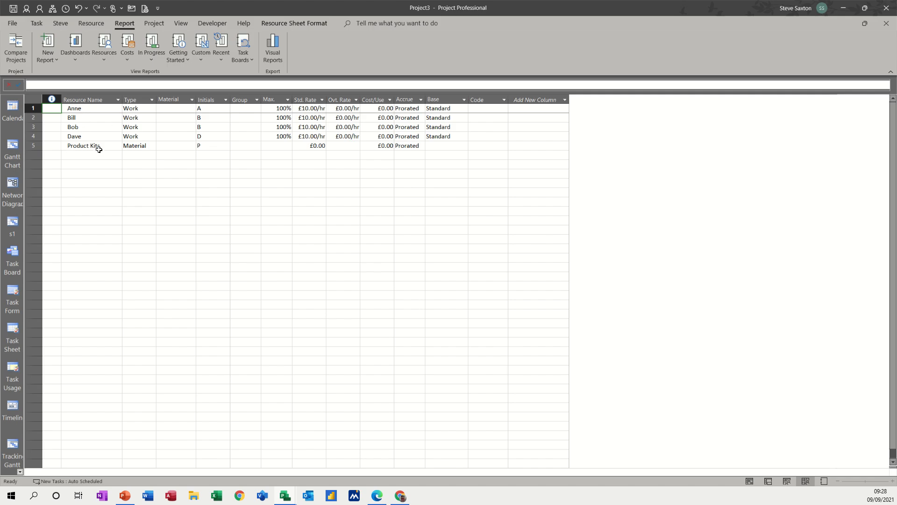
Step: Give Product Kits a £50.00 standard rate and return to the Gantt Chart
click(303, 148)
text(50)
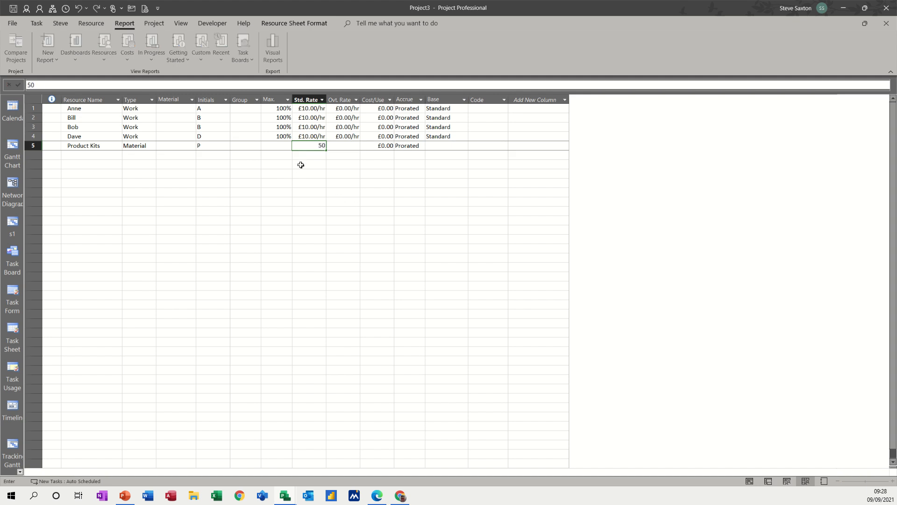
click(301, 165)
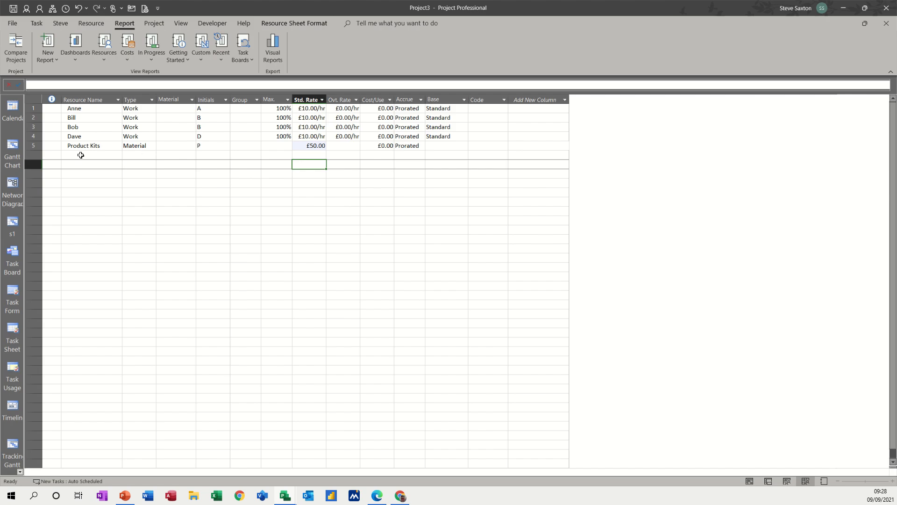
click(12, 149)
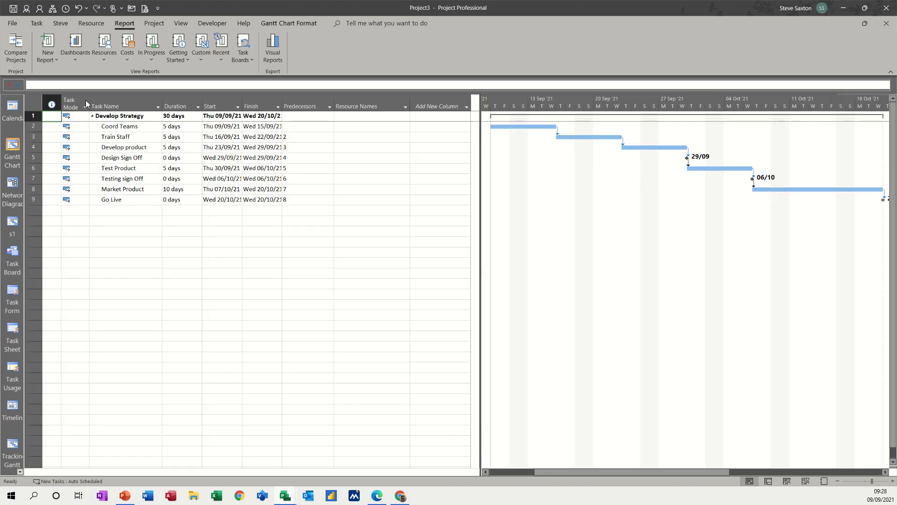
click(89, 26)
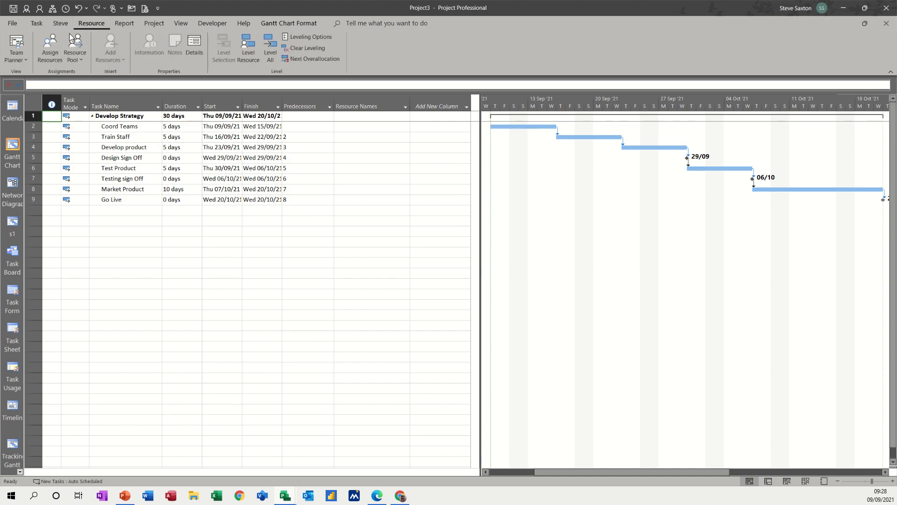
Step: In Assign Resources, assign all four workers to Coord Teams and Train Staff
click(50, 48)
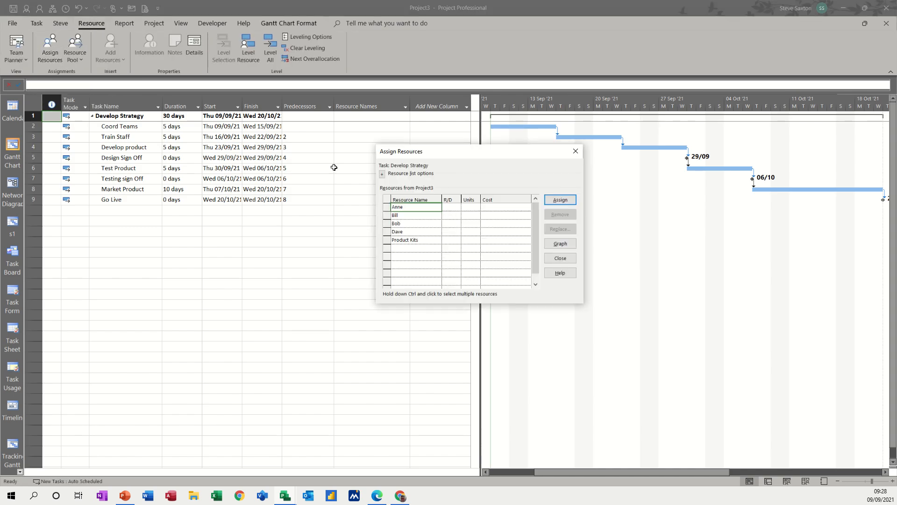
click(128, 126)
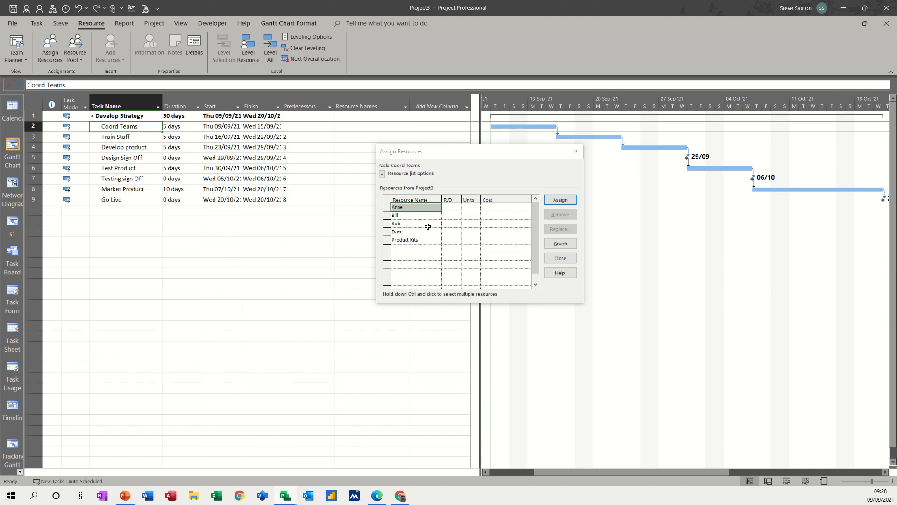
drag(405, 207, 407, 229)
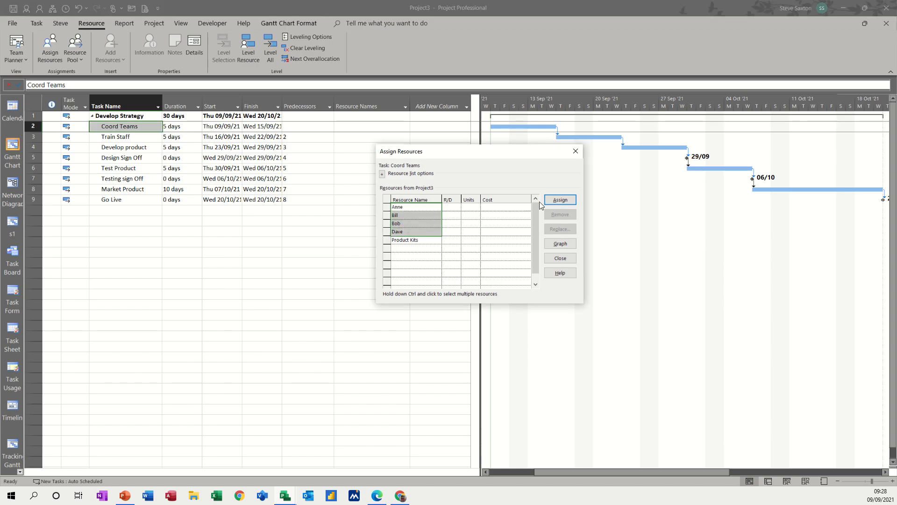
click(559, 200)
click(127, 137)
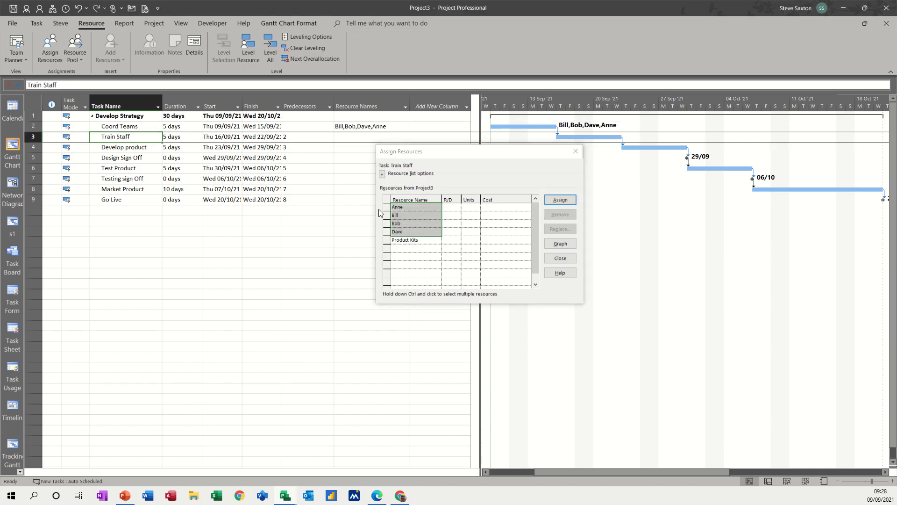
click(559, 200)
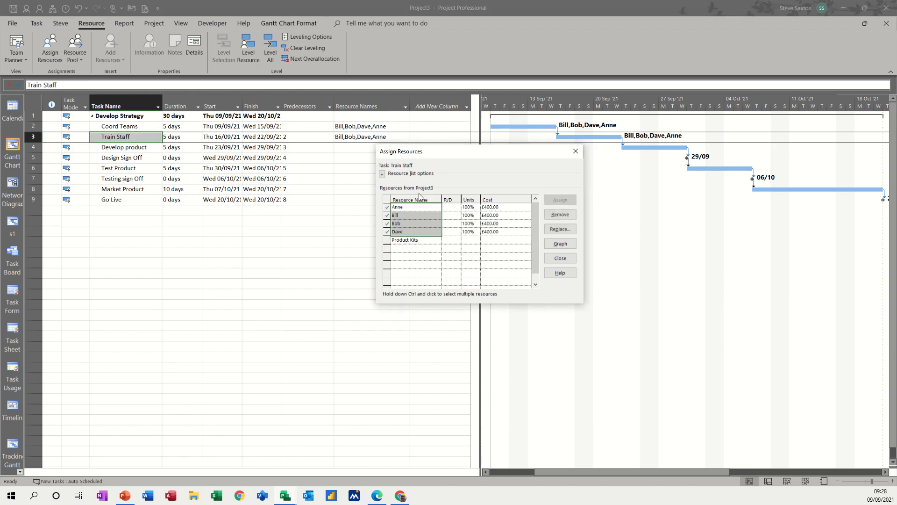
Step: Assign two workers plus 10 Product Kits to Develop product
click(123, 148)
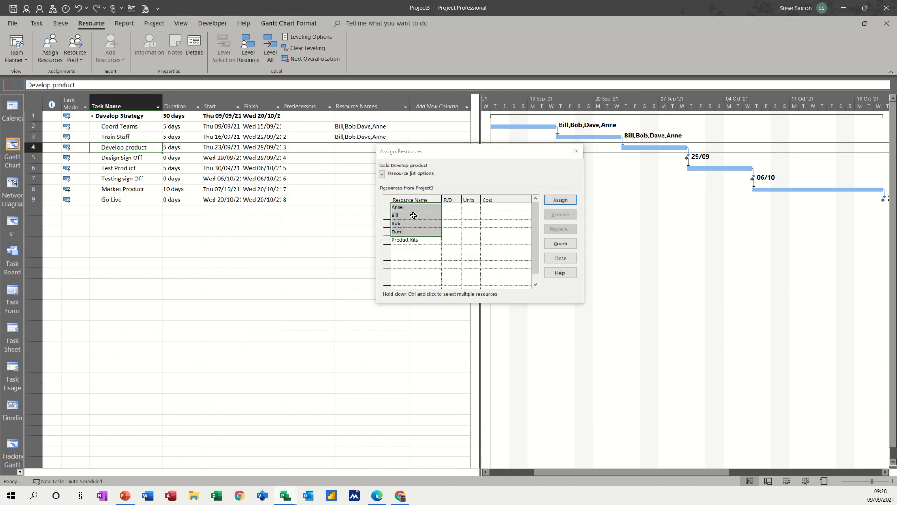
drag(408, 207, 410, 215)
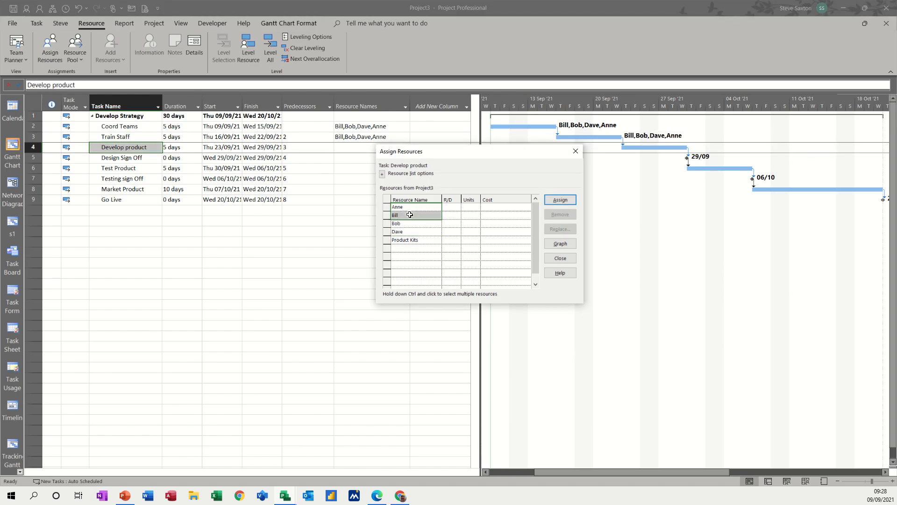
ctrl+click(414, 240)
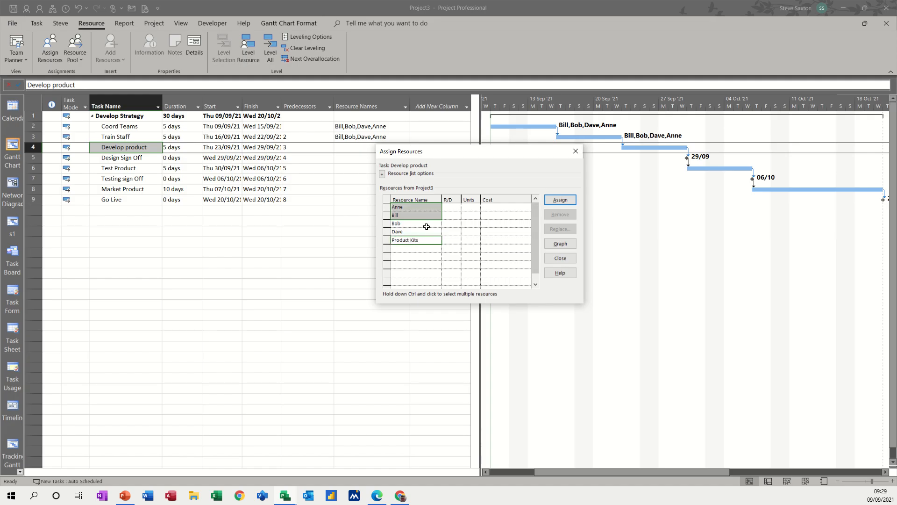
click(557, 200)
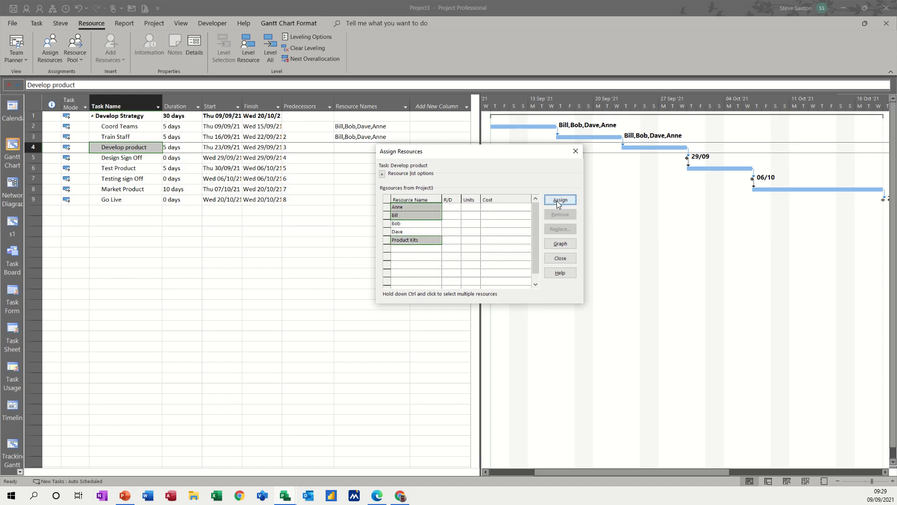
click(466, 224)
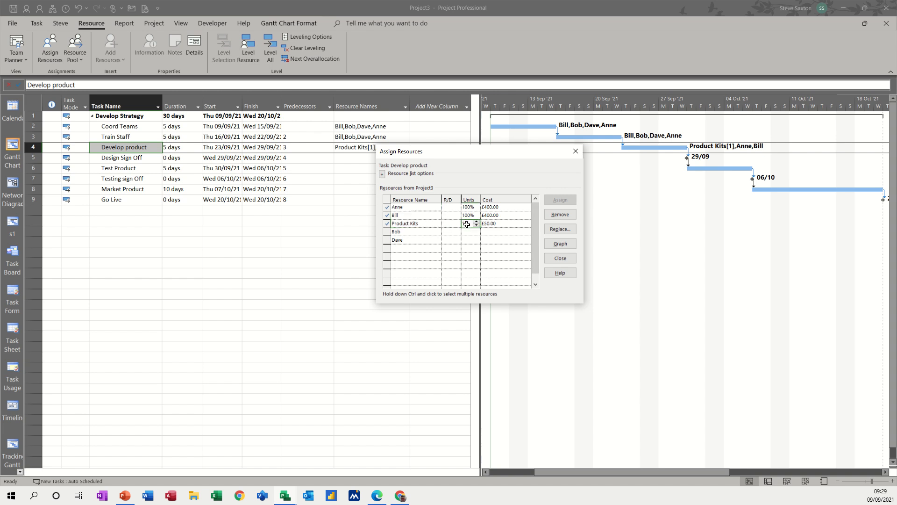
text(0)
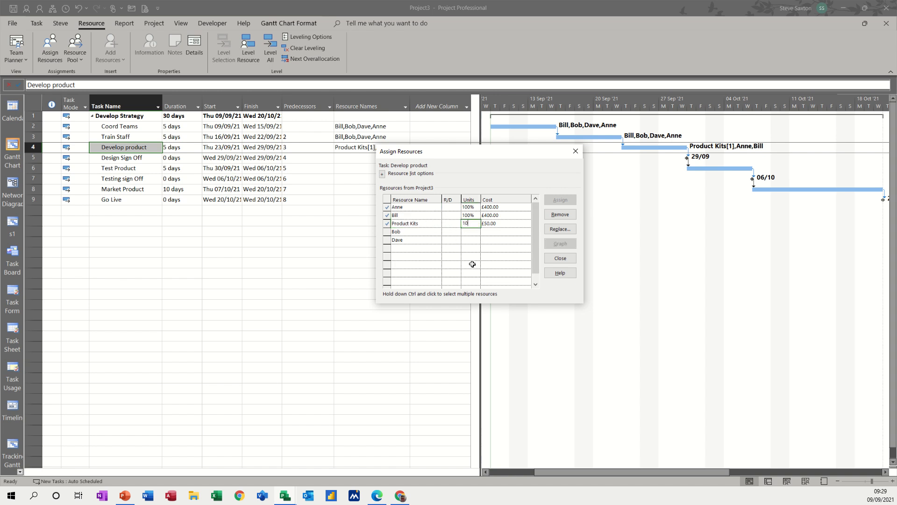
click(467, 231)
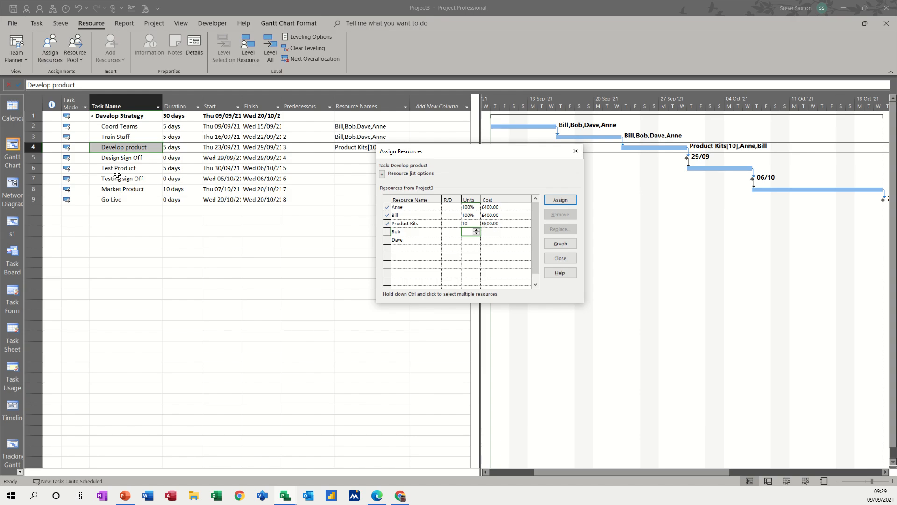
click(115, 159)
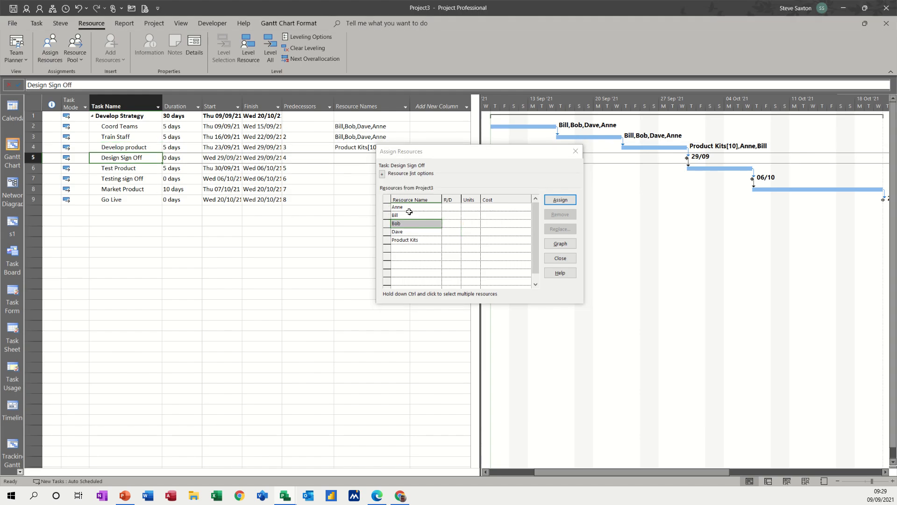
Step: Staff Design Sign Off and Testing sign Off with one worker each, and Test Product with two workers plus 5 Product Kits
click(551, 201)
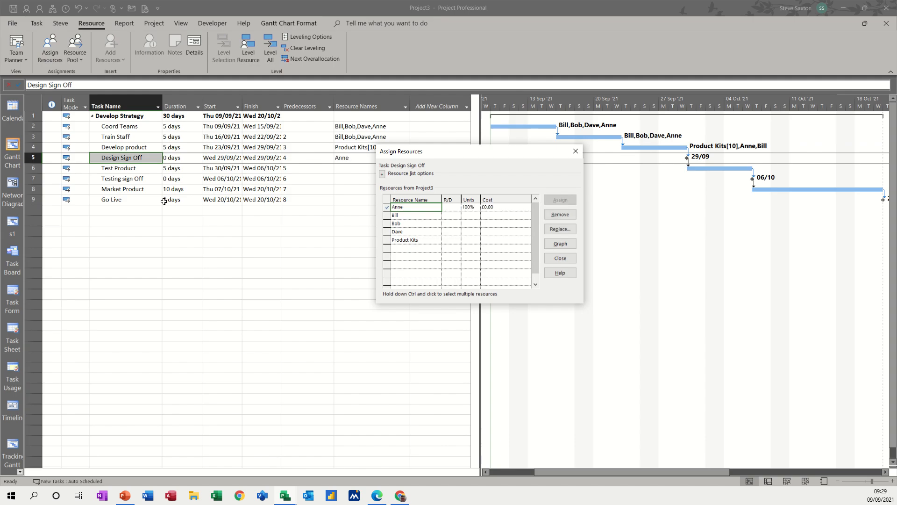
click(122, 168)
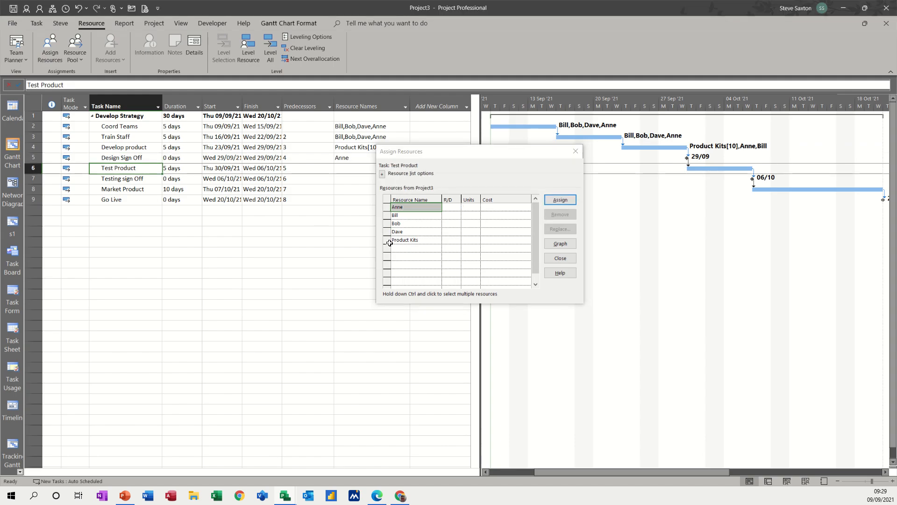
click(409, 227)
mouse_move(409, 228)
mouse_down()
mouse_move(410, 262)
mouse_move(406, 239)
mouse_up()
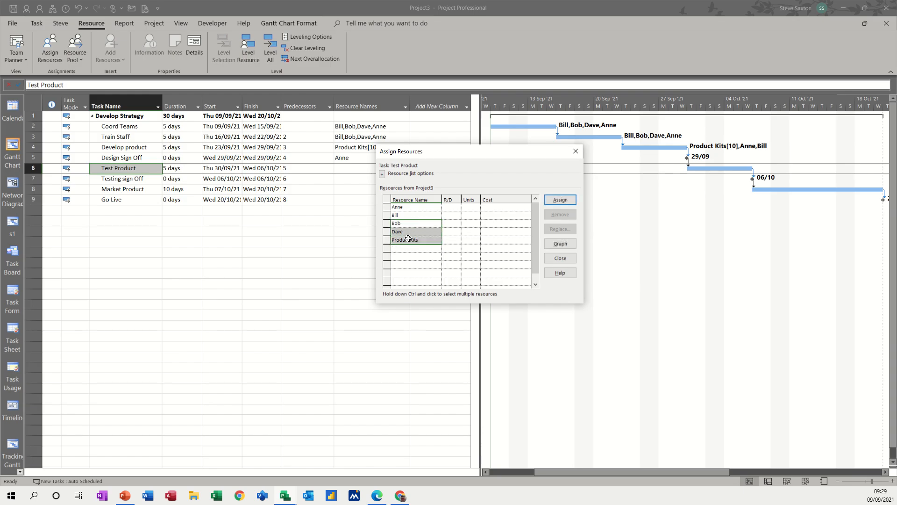
click(553, 204)
click(470, 223)
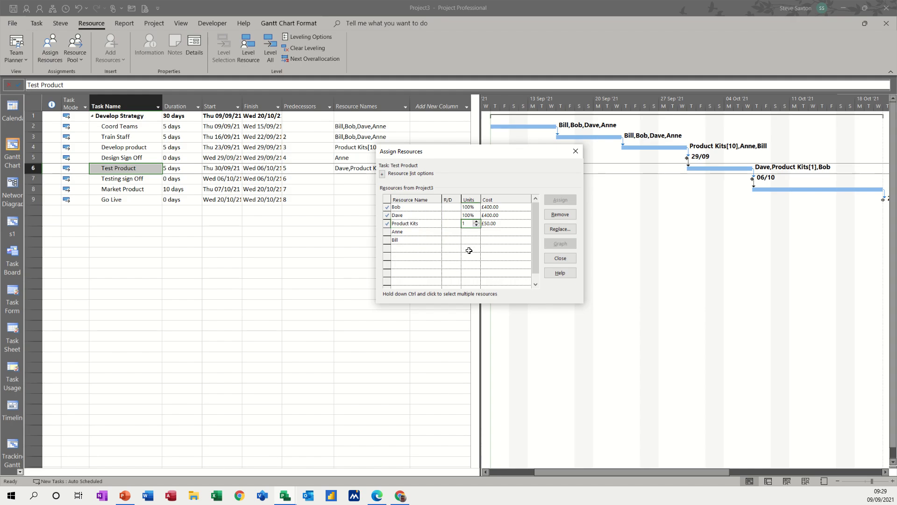
text(5)
click(461, 239)
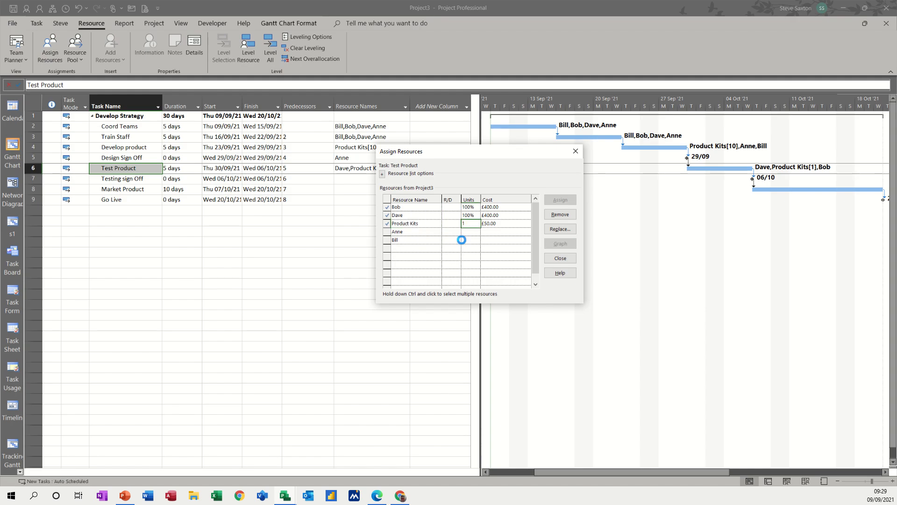
click(130, 180)
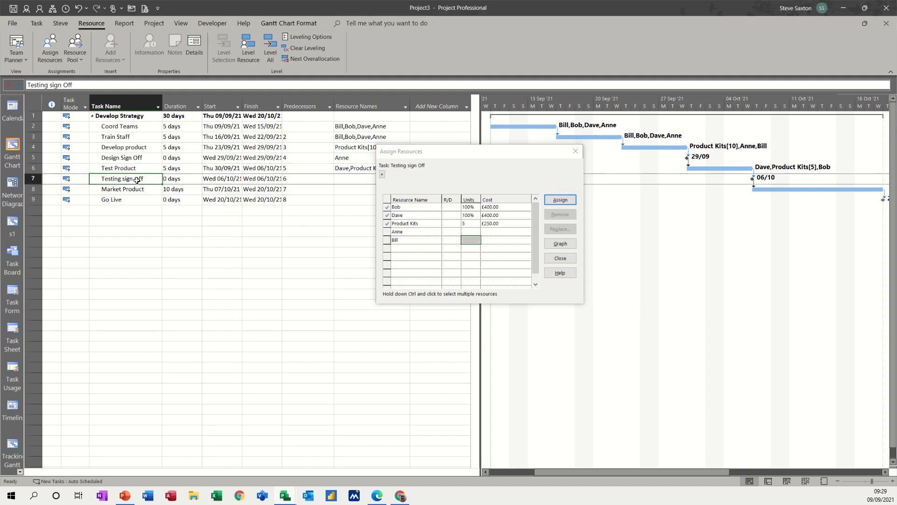
click(413, 230)
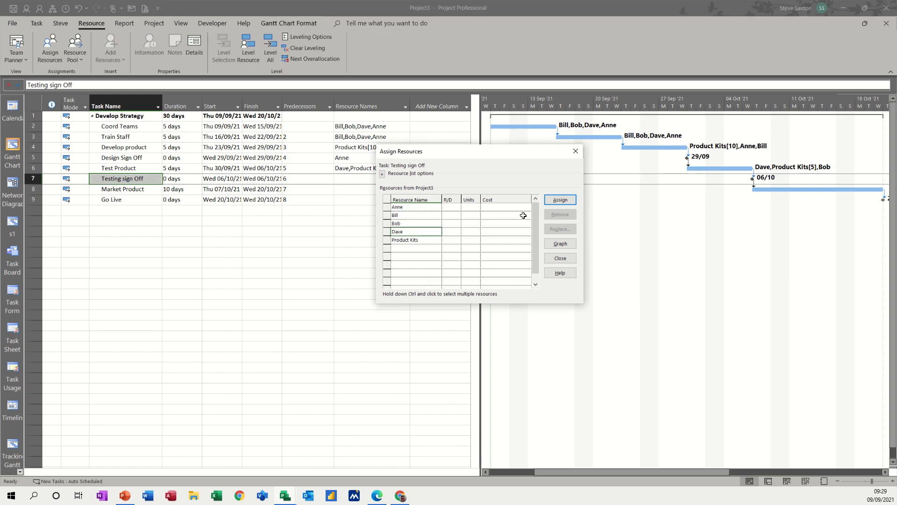
click(560, 200)
Step: Assign two workers and 20 Product Kits to Market Product, then close Assign Resources
click(119, 190)
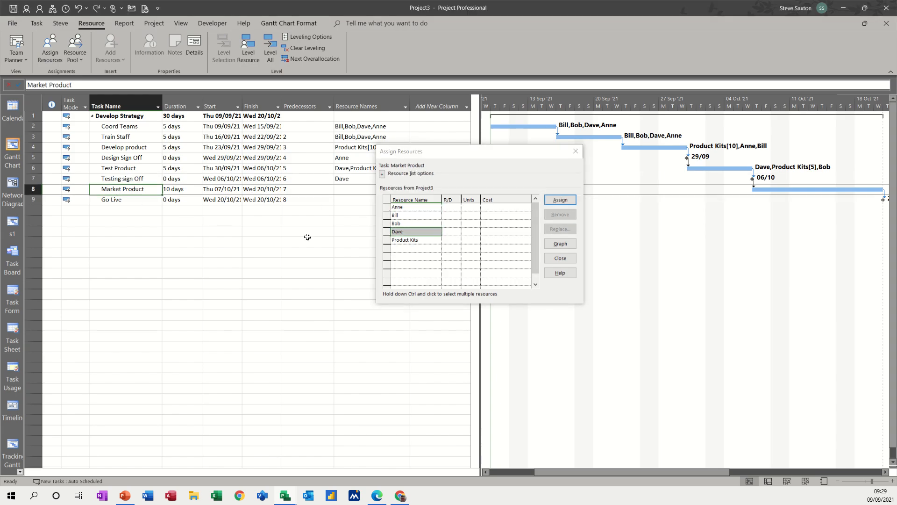
drag(404, 216, 403, 222)
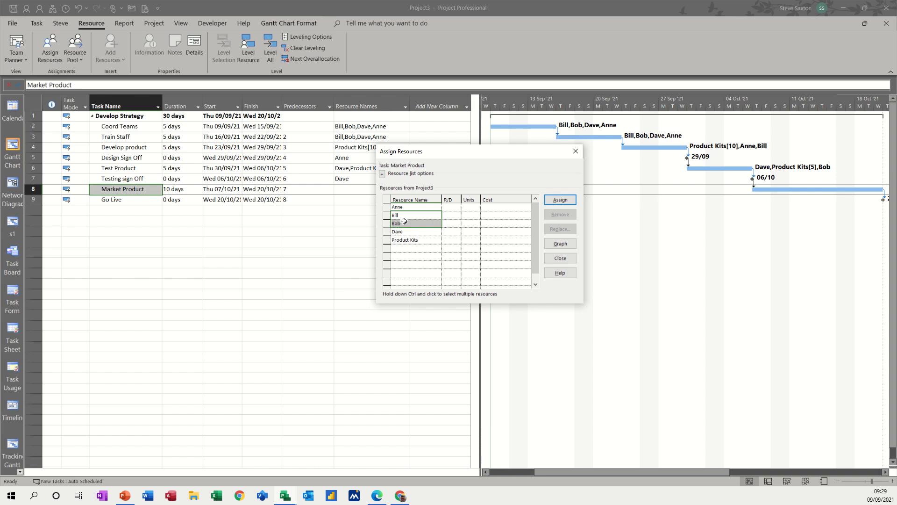
click(558, 202)
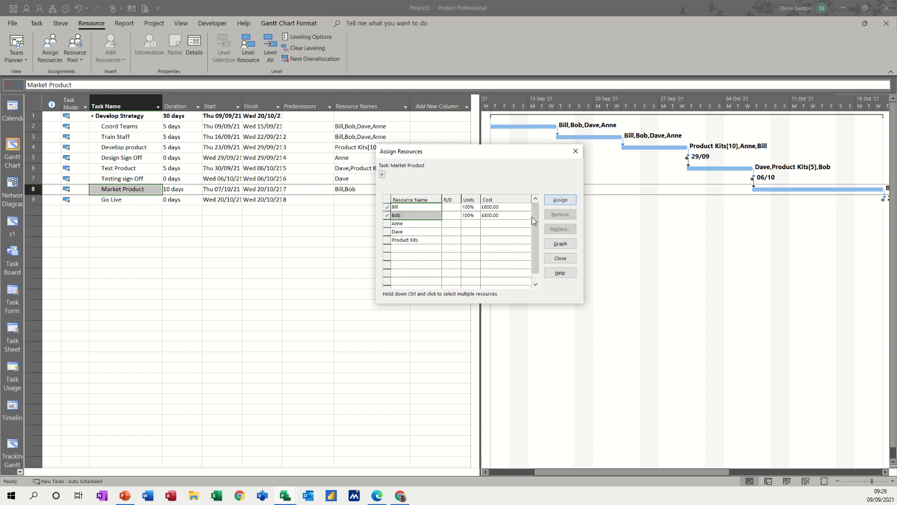
click(414, 239)
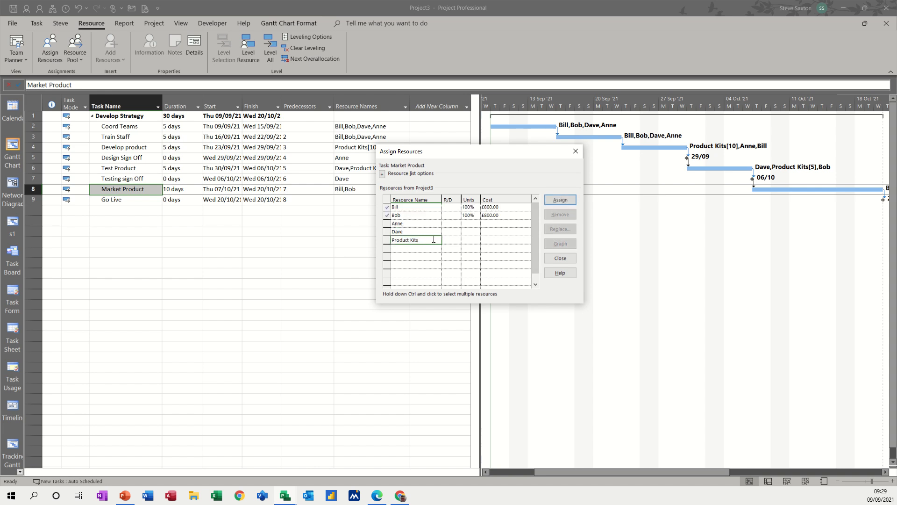
click(559, 200)
text(20)
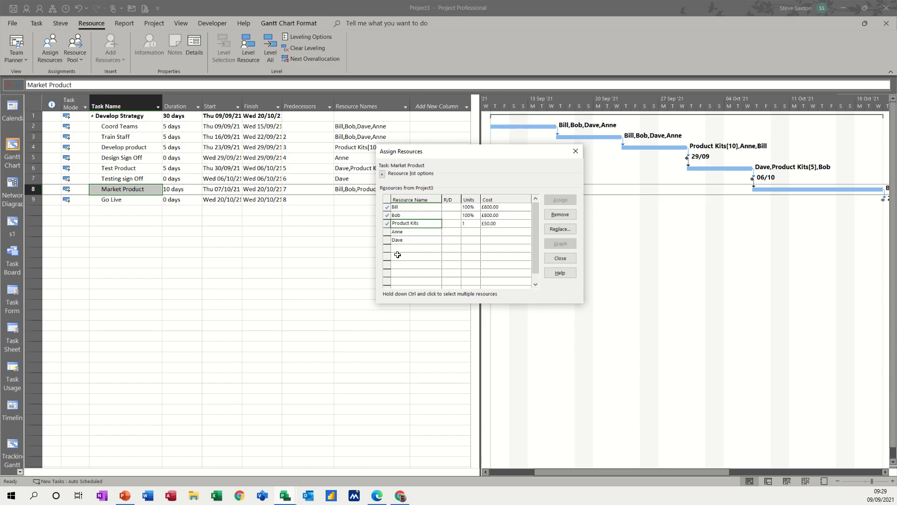
click(428, 239)
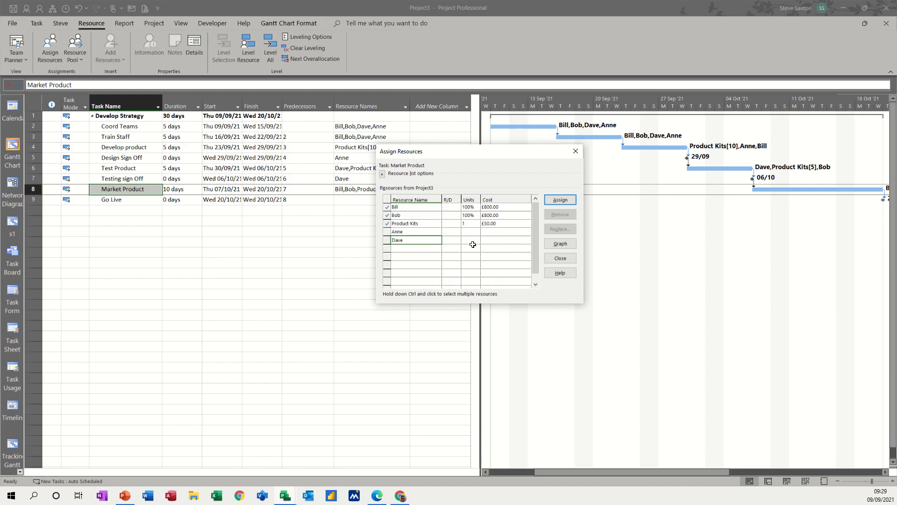
click(471, 224)
text(2)
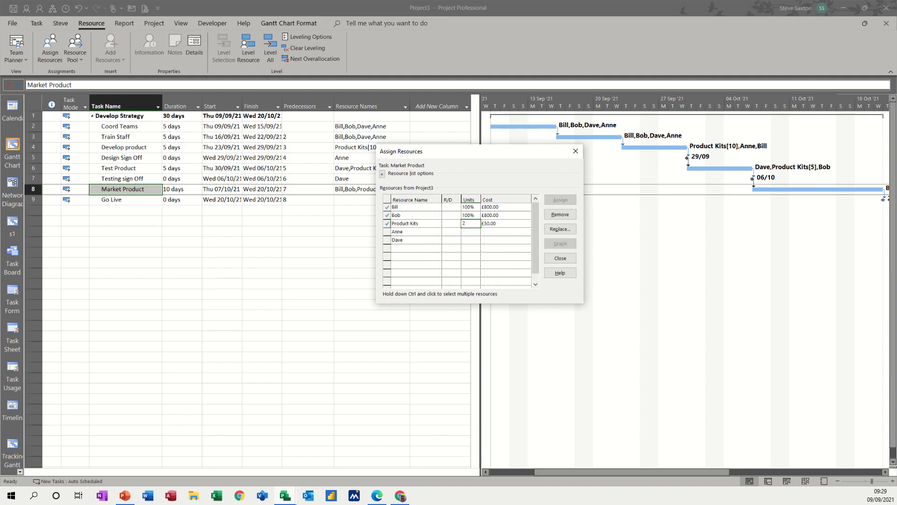
text(0)
click(456, 233)
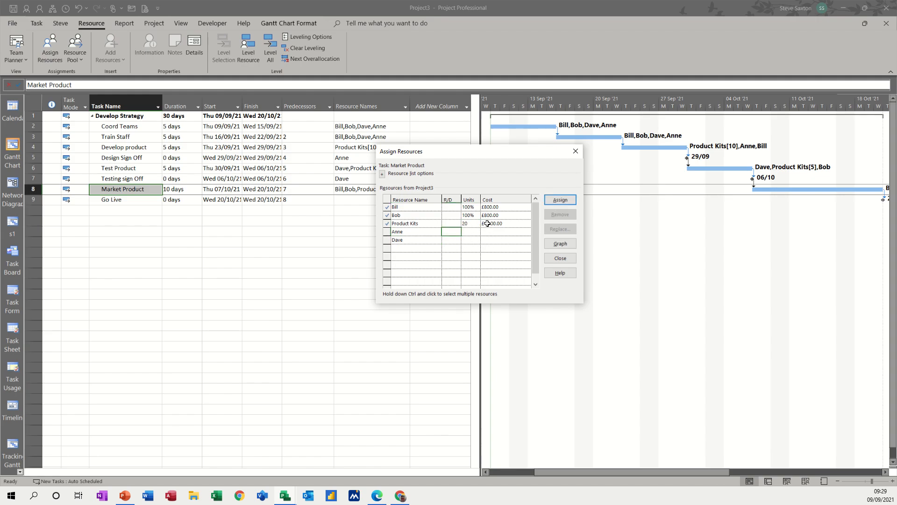
click(127, 203)
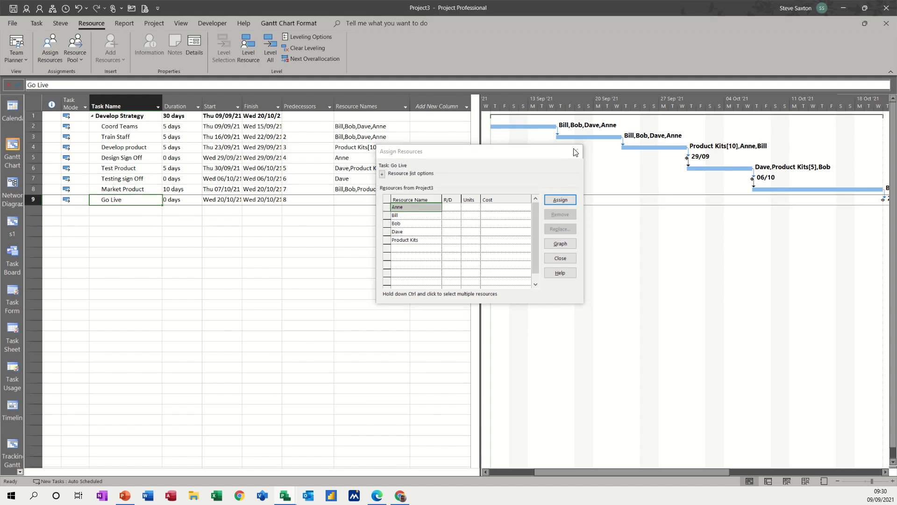
click(574, 153)
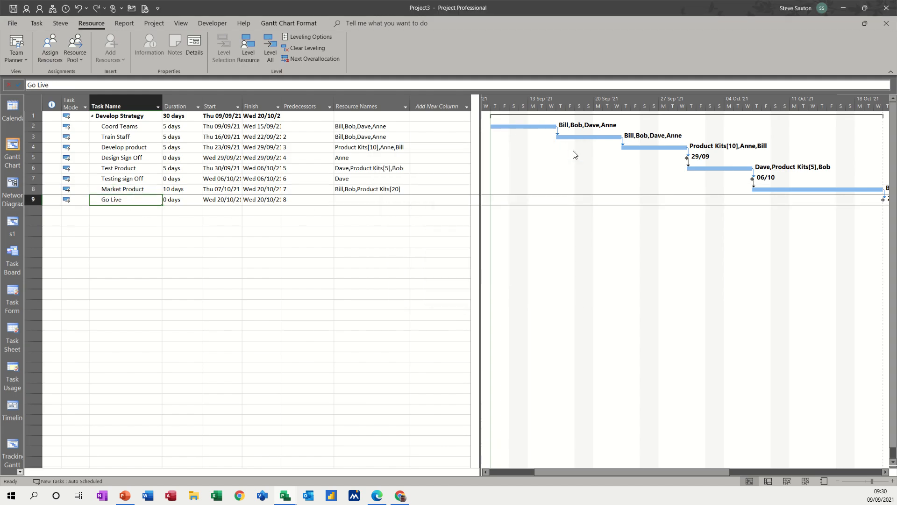
Step: Review rates on the Resource Sheet, then return to the Gantt Chart with a wider chart pane
click(804, 481)
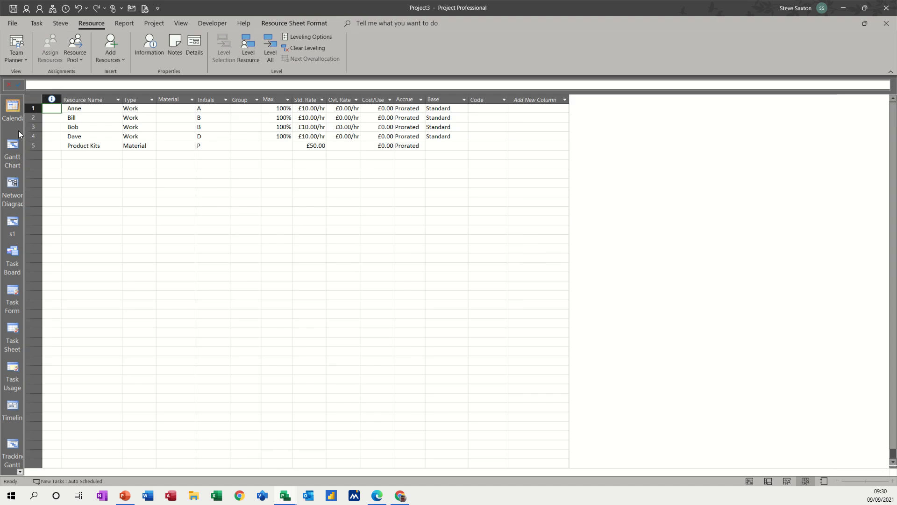
click(12, 148)
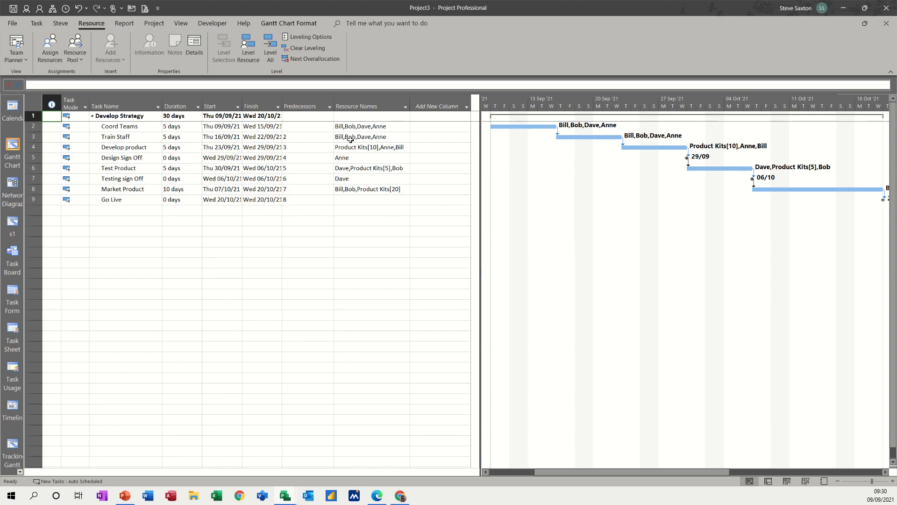
drag(479, 210, 419, 210)
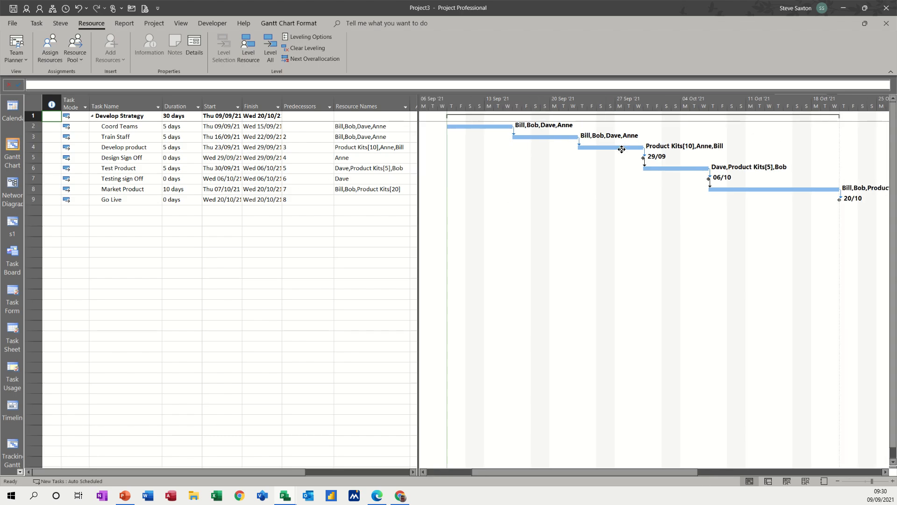
double_click(512, 183)
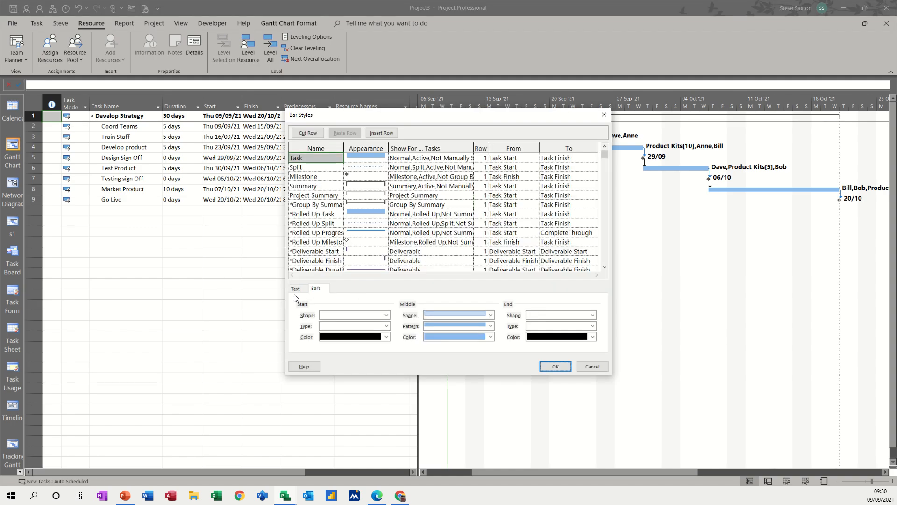
Step: Set the bars' Right text label to Name so task names appear beside the Gantt bars
click(294, 290)
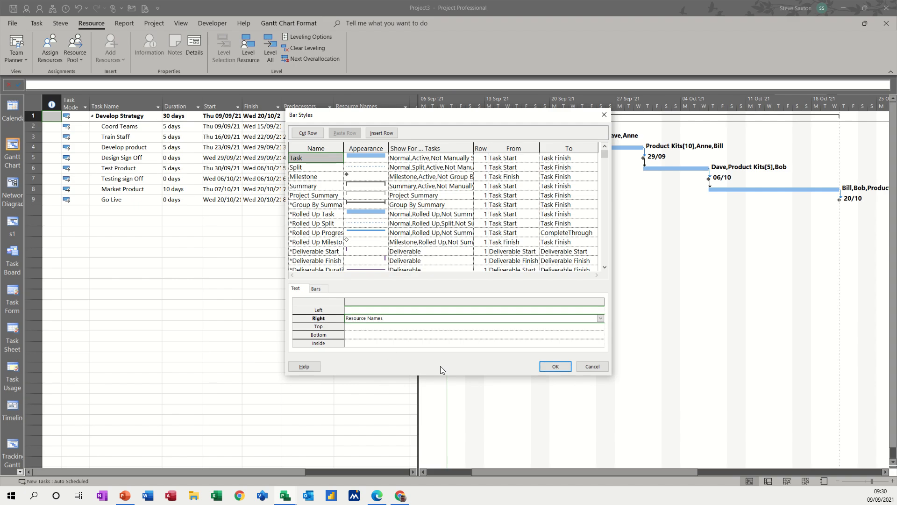
text(Name)
click(556, 367)
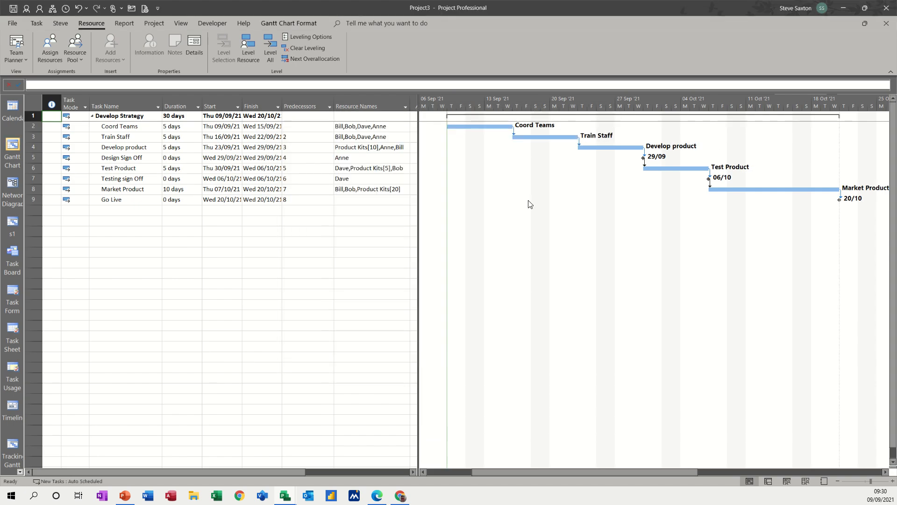
drag(420, 237, 430, 252)
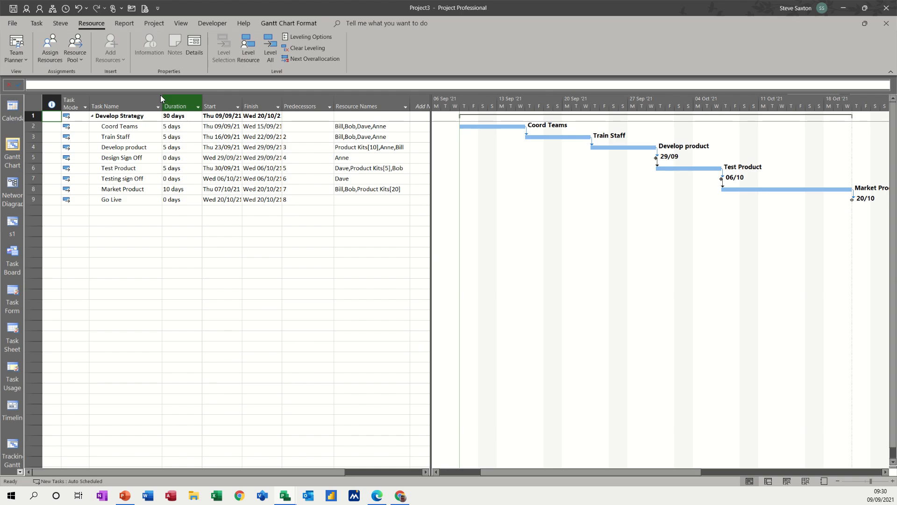
Step: Save Baseline for the entire project, then switch to the Tracking Gantt view
click(151, 23)
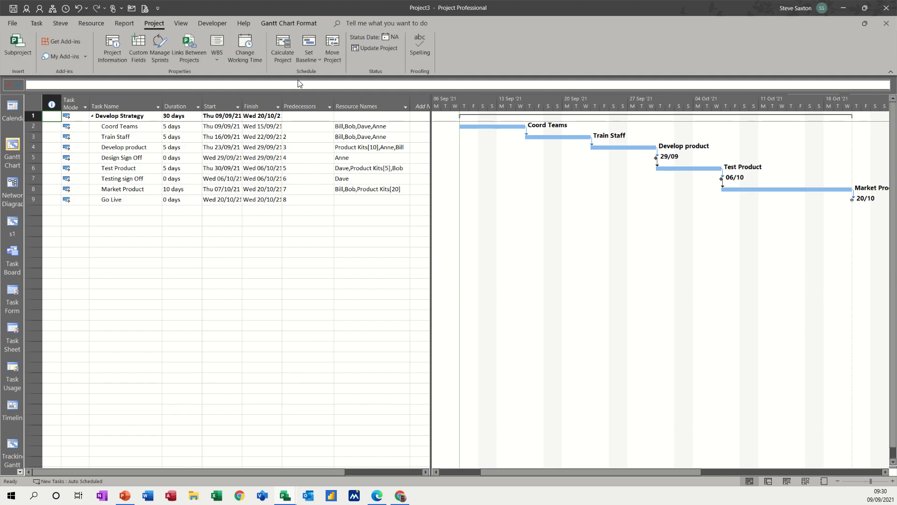
click(310, 59)
click(320, 72)
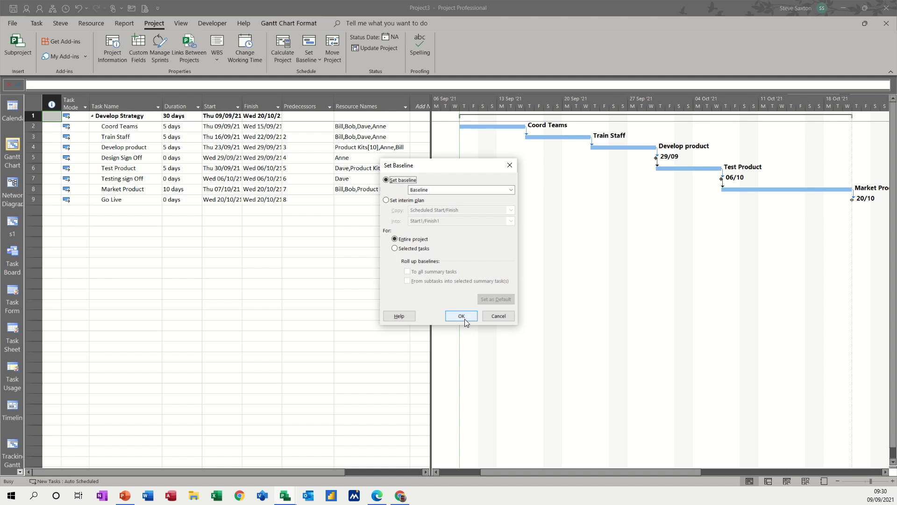
click(512, 191)
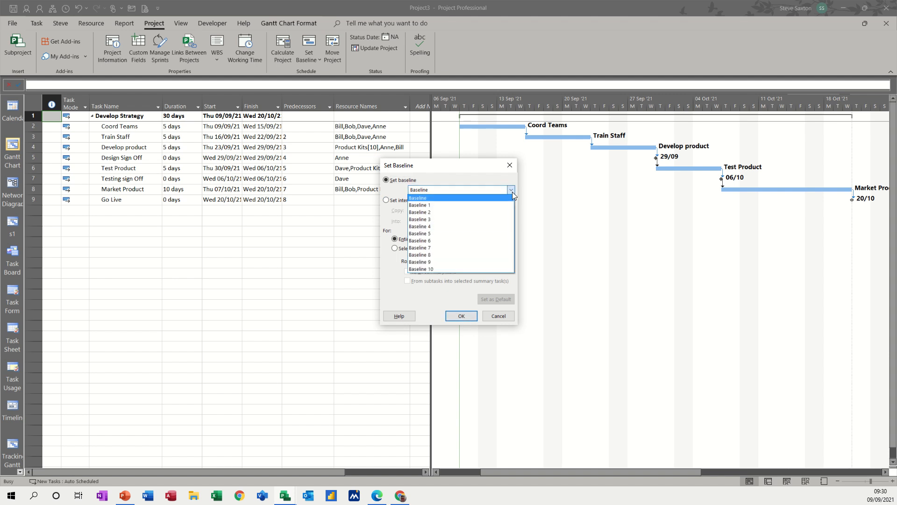
click(476, 196)
click(462, 316)
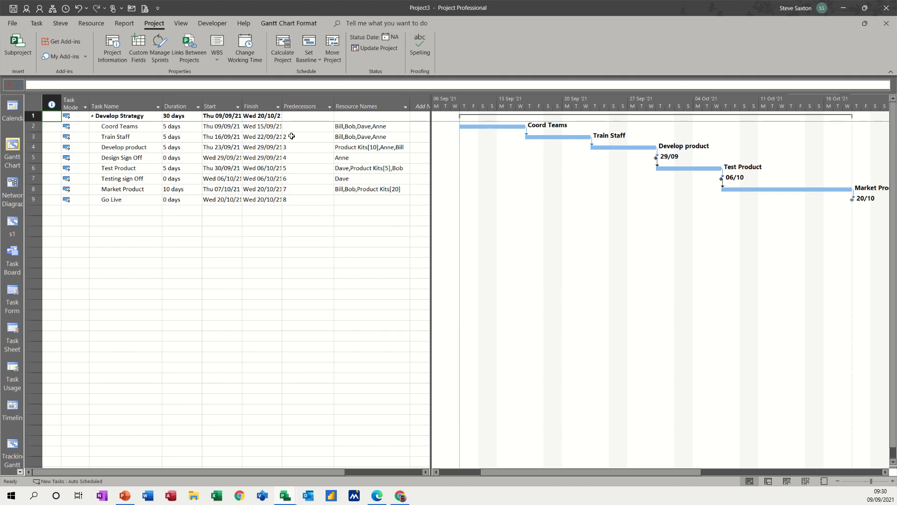
click(11, 446)
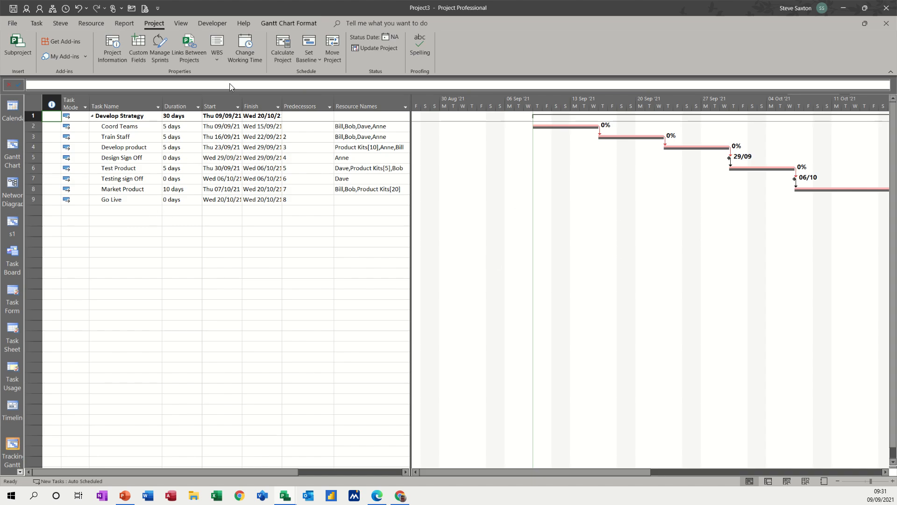
Step: Apply the Tracking table to the task sheet from the View tab's Tables list
click(180, 26)
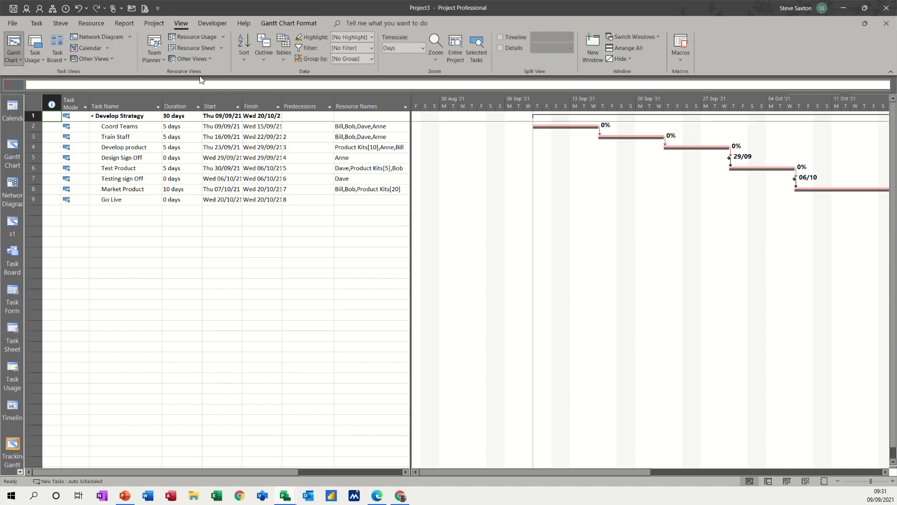
click(280, 60)
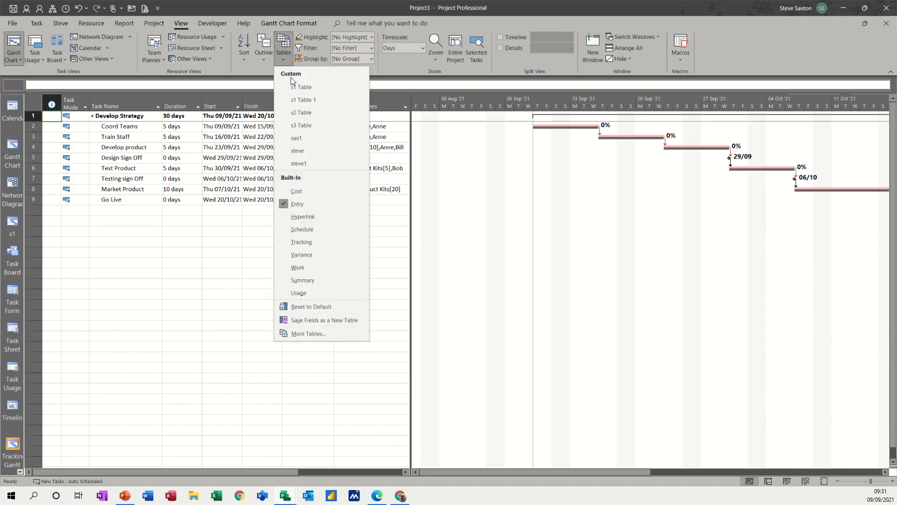
click(308, 242)
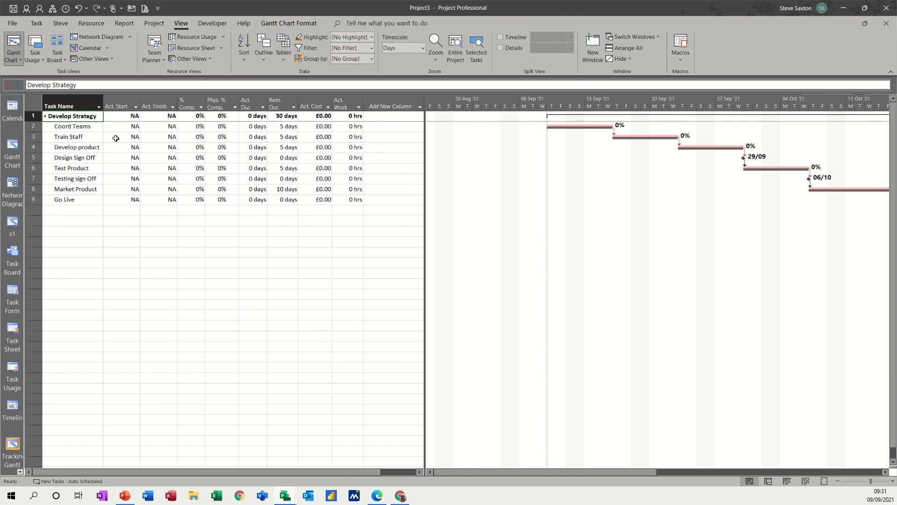
Step: Insert Baseline Start, Baseline Finish and Baseline Duration columns into the Tracking table
right_click(115, 103)
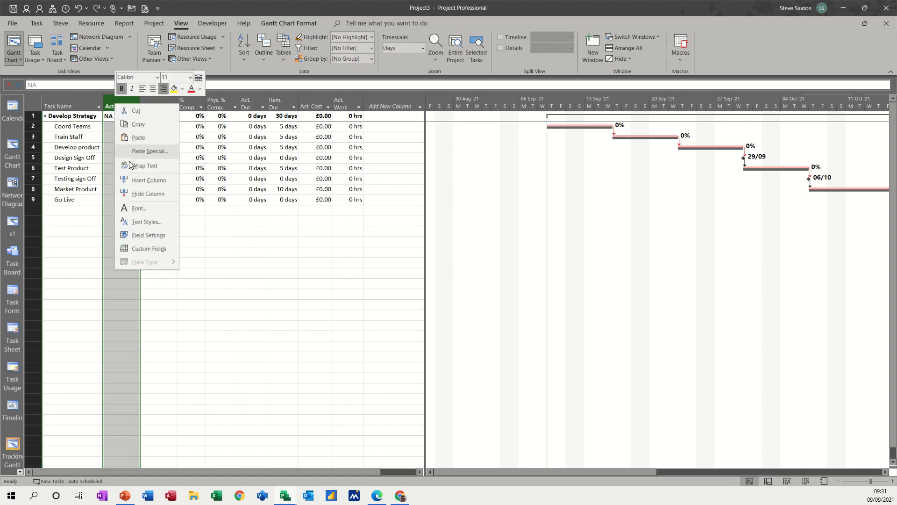
click(136, 180)
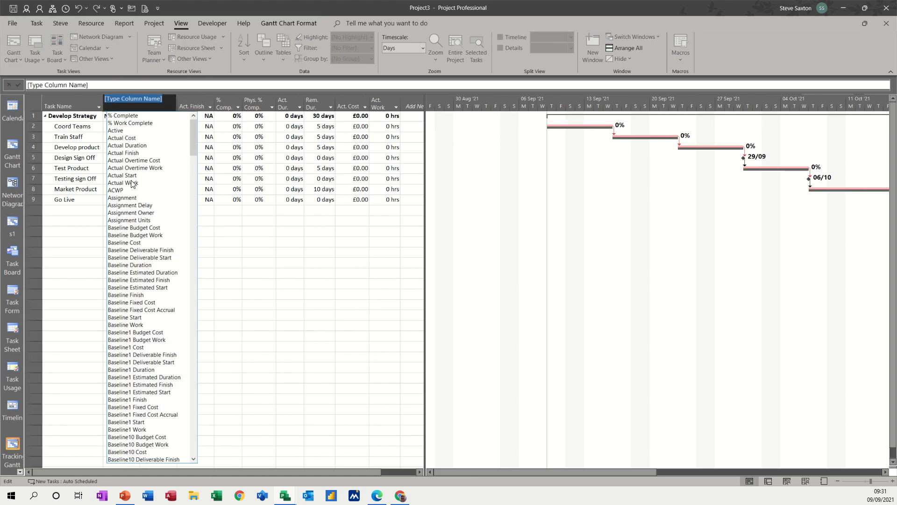
text(baseline Budget Cost)
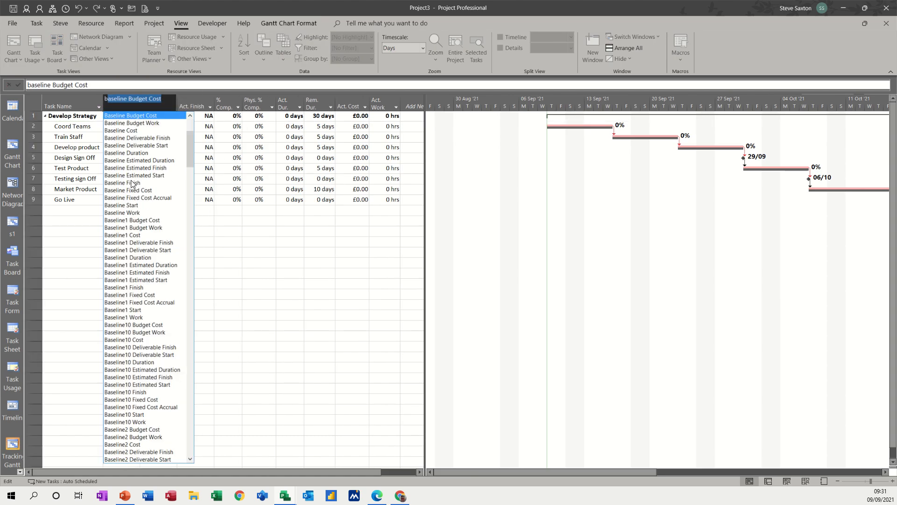
click(129, 205)
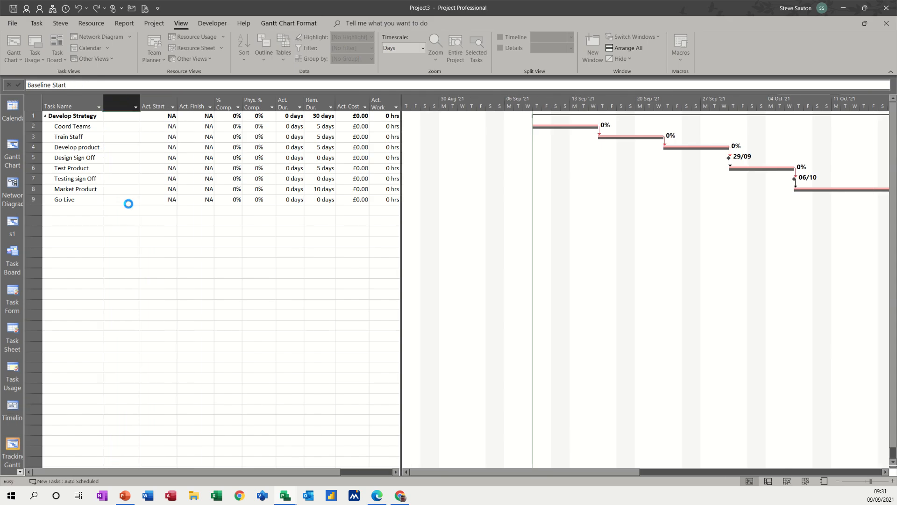
right_click(154, 107)
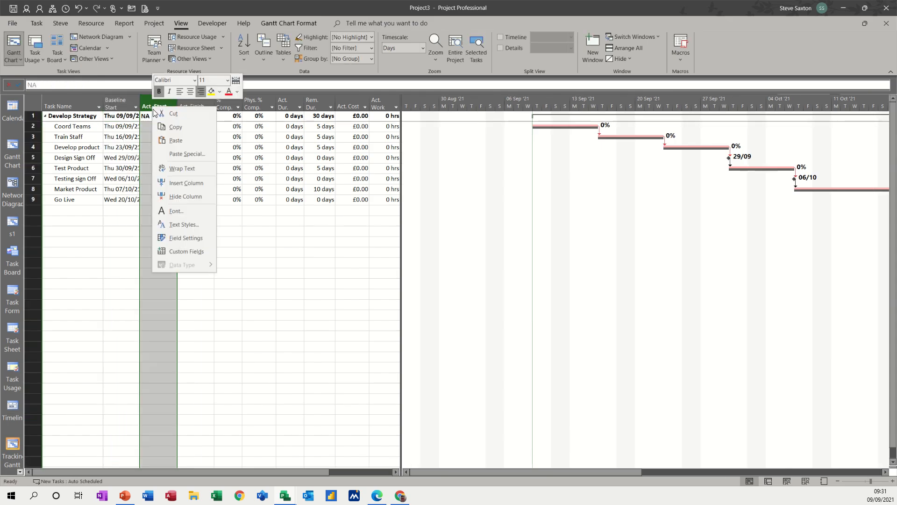
click(173, 183)
text(baseline Budget Cost)
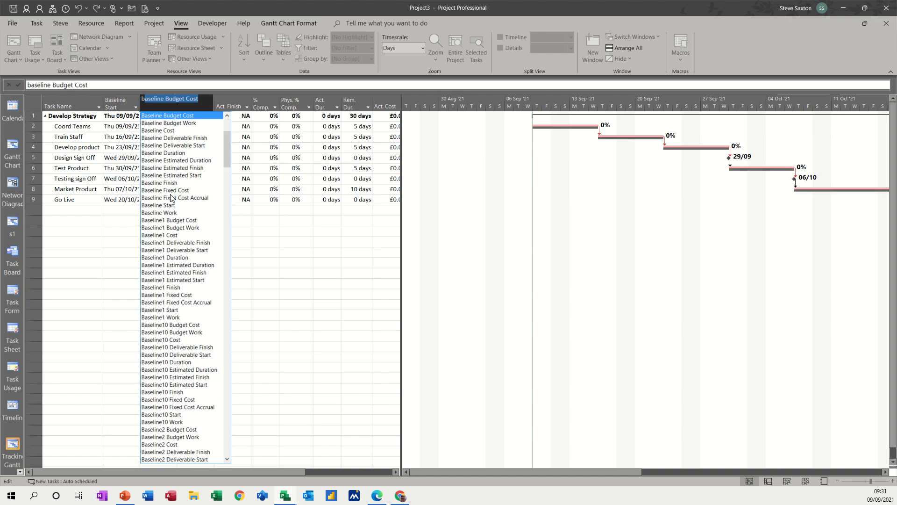
click(175, 183)
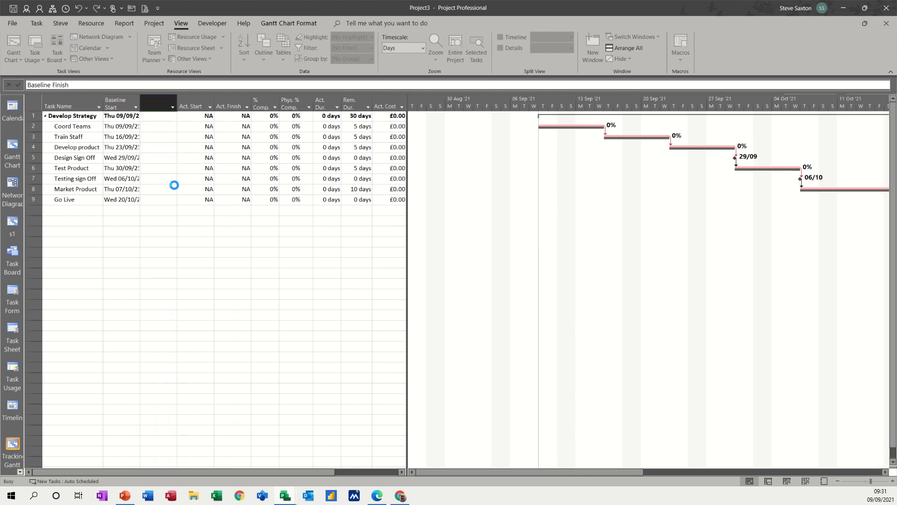
right_click(190, 102)
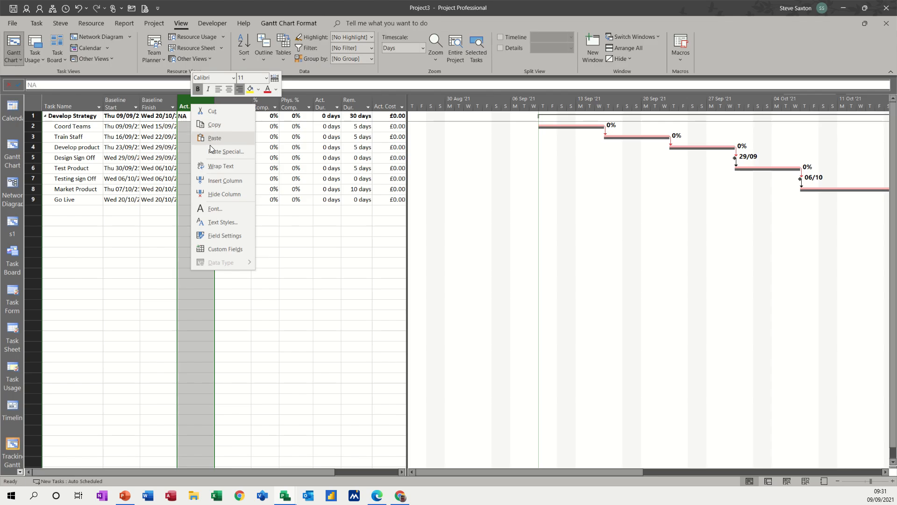
click(214, 182)
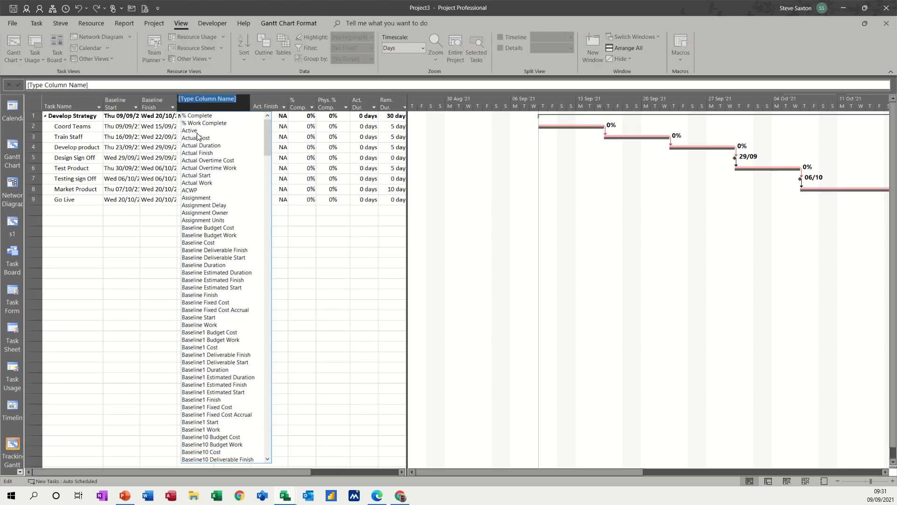
text(baseline Budget Cost)
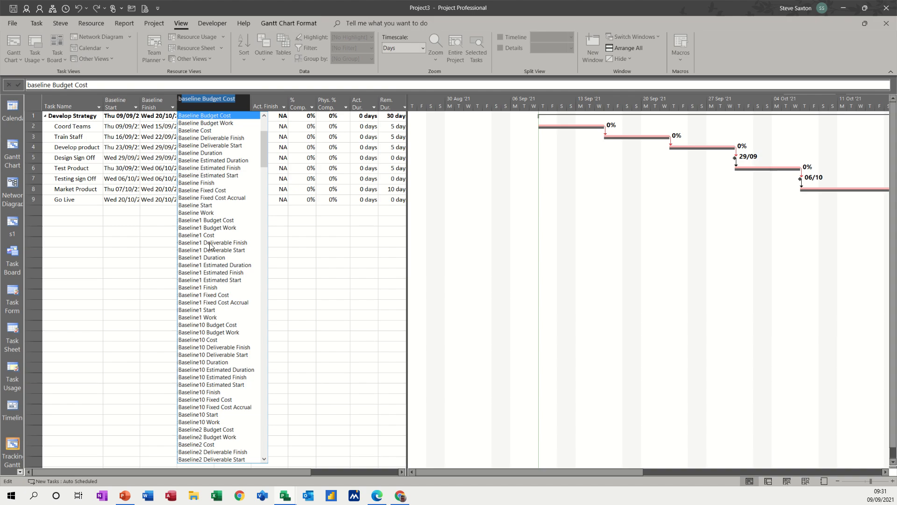
click(208, 153)
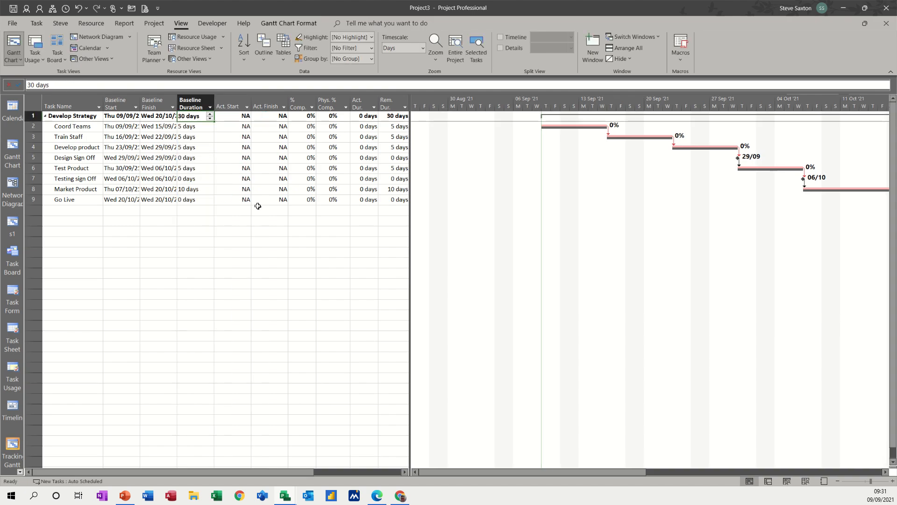
Step: Delete the Phys. % Comp. column from the table
click(324, 99)
key(Delete)
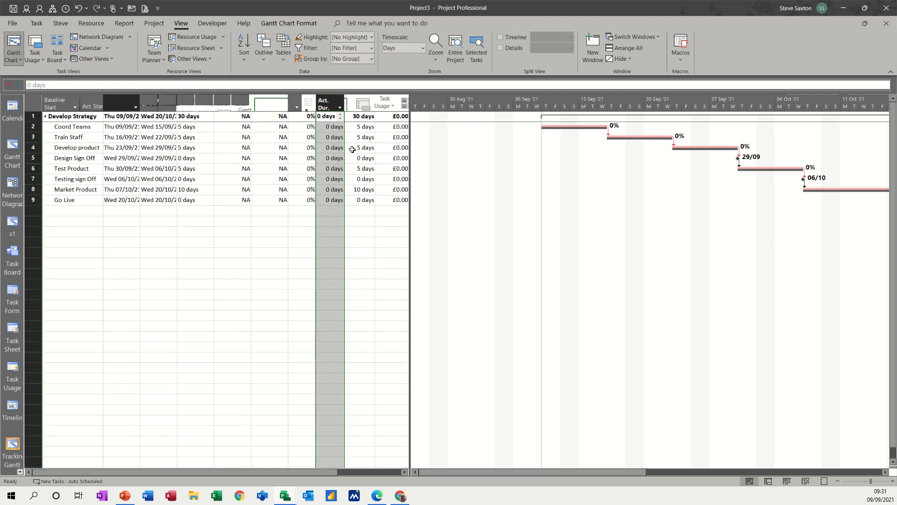
click(299, 252)
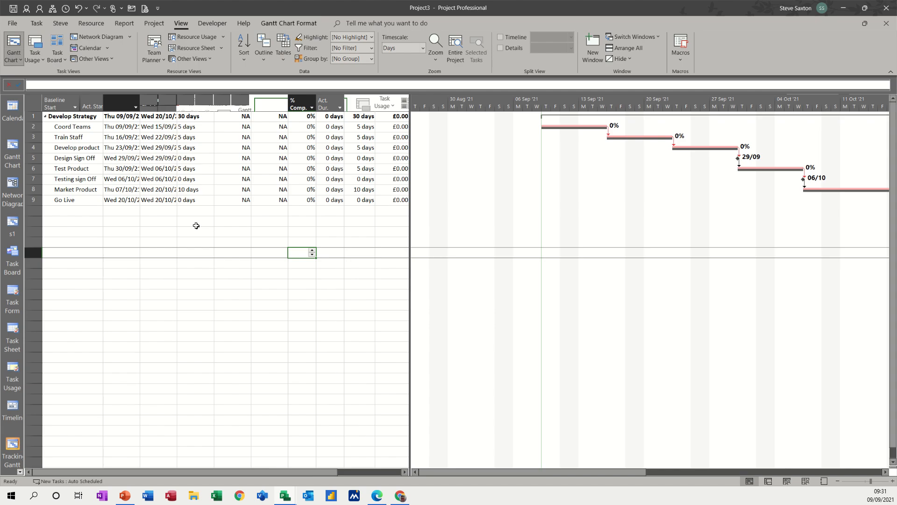
click(196, 225)
Step: Widen the Tracking Gantt table to reveal the Act. Start through Act. Work columns
drag(410, 264, 232, 264)
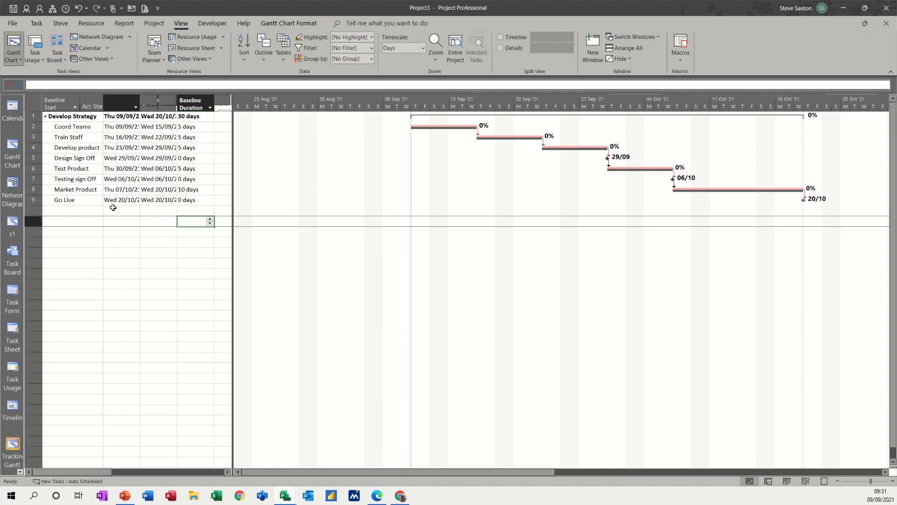
click(74, 221)
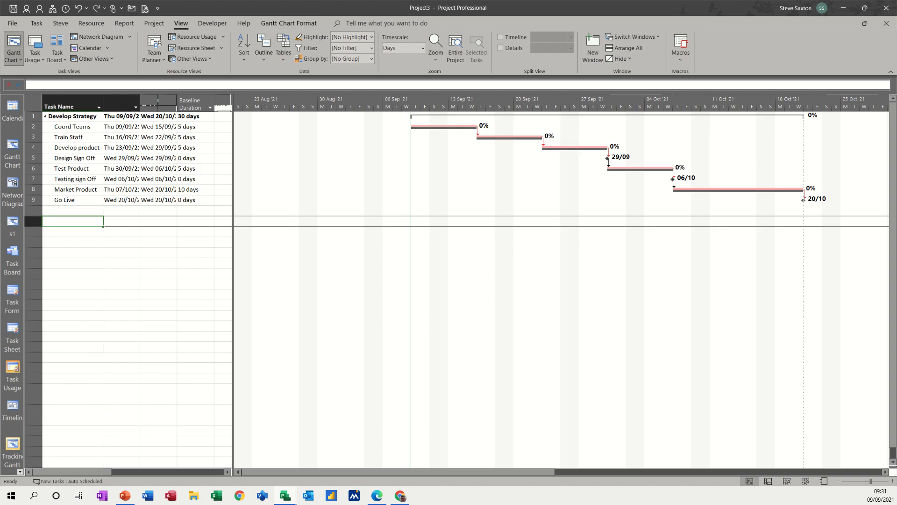
click(12, 149)
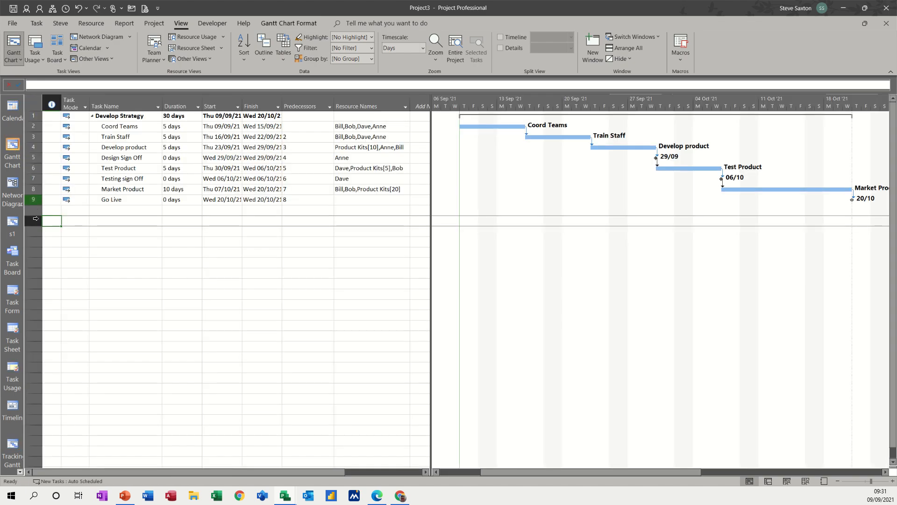
click(13, 446)
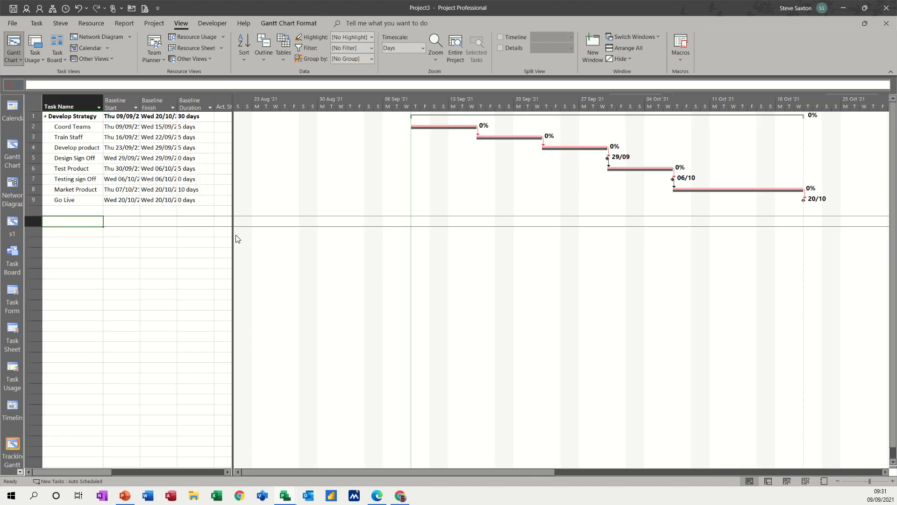
drag(233, 239, 430, 246)
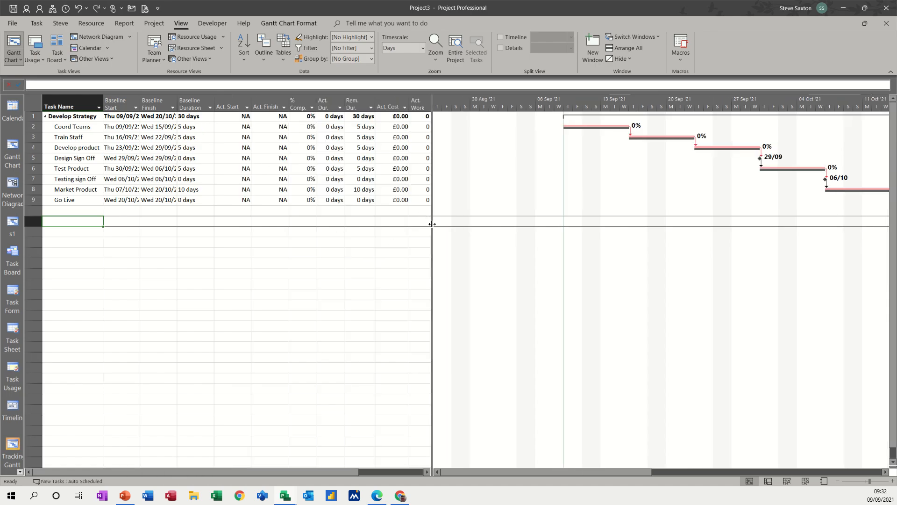
drag(431, 228, 530, 230)
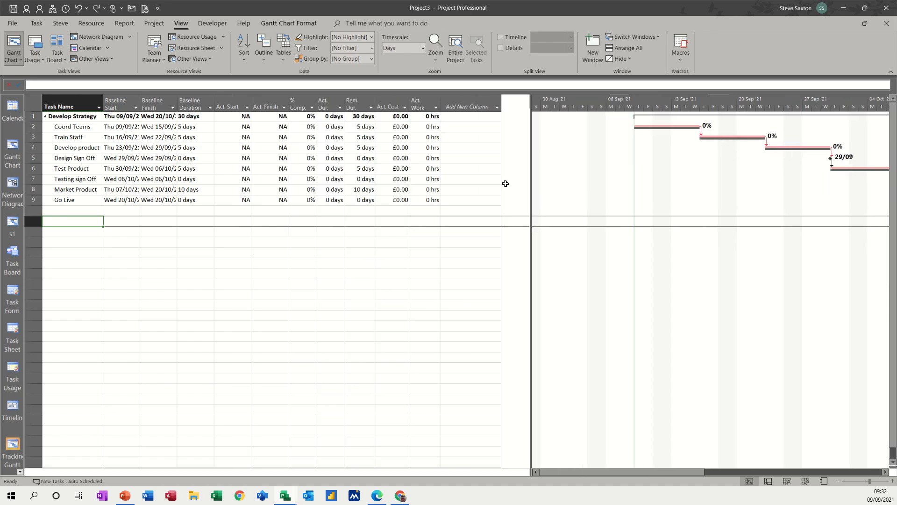
click(461, 106)
Step: Add SV and CV columns to the Tracking table and widen it so CV shows fully
text(sv)
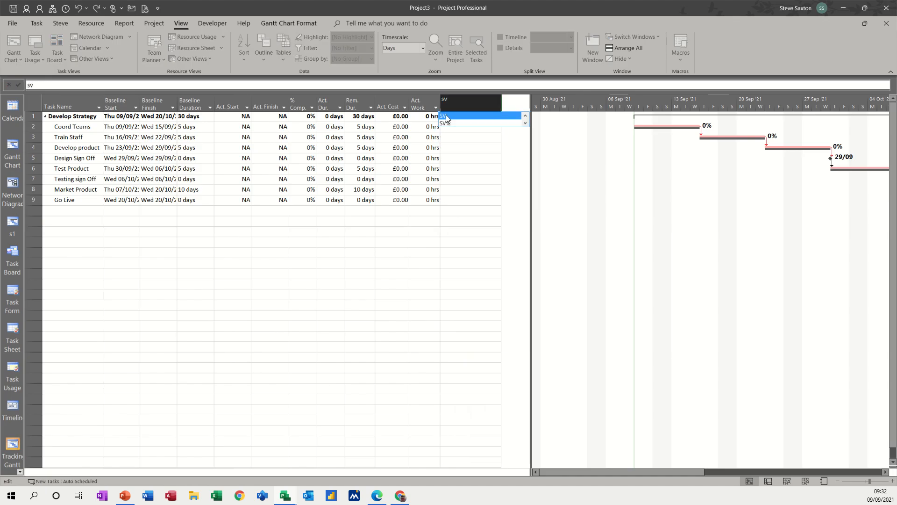
click(447, 116)
click(511, 103)
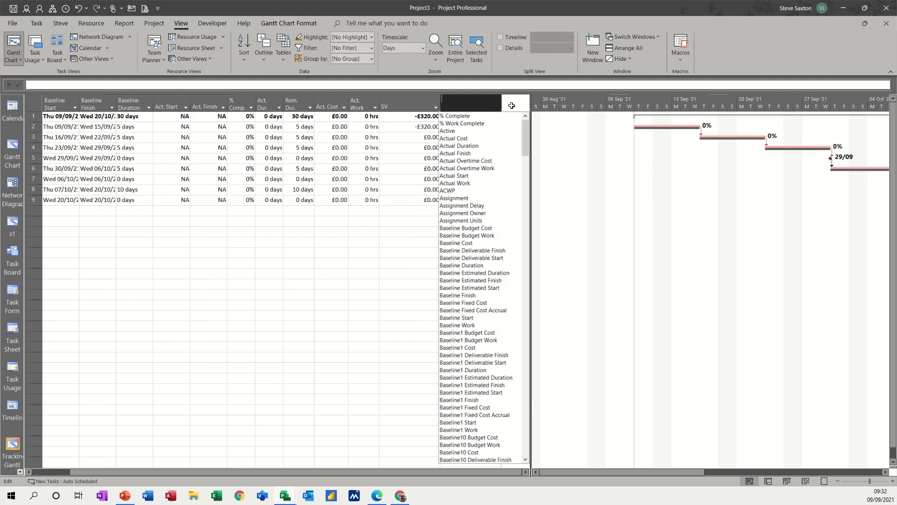
text(cv)
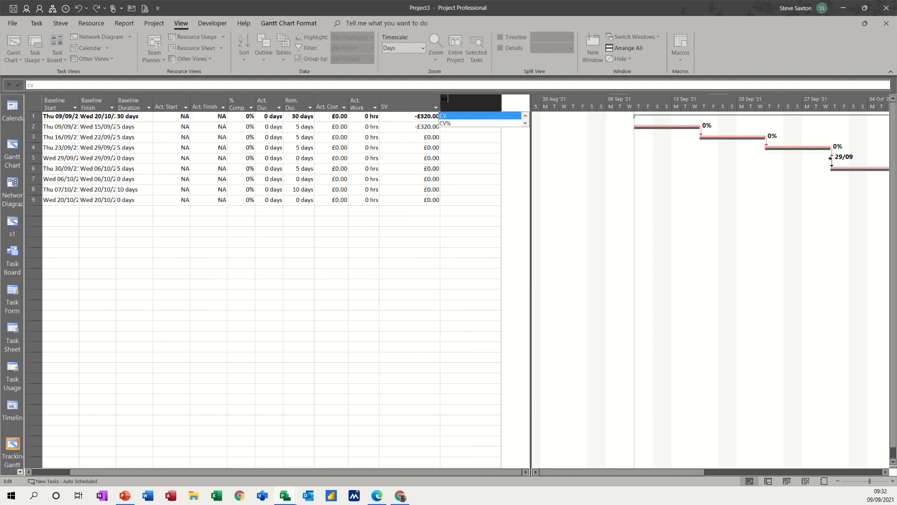
click(452, 117)
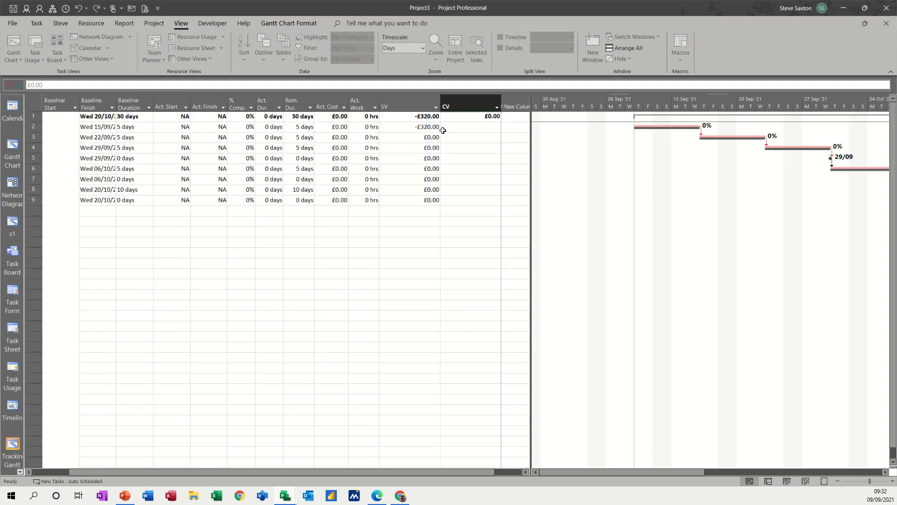
click(327, 241)
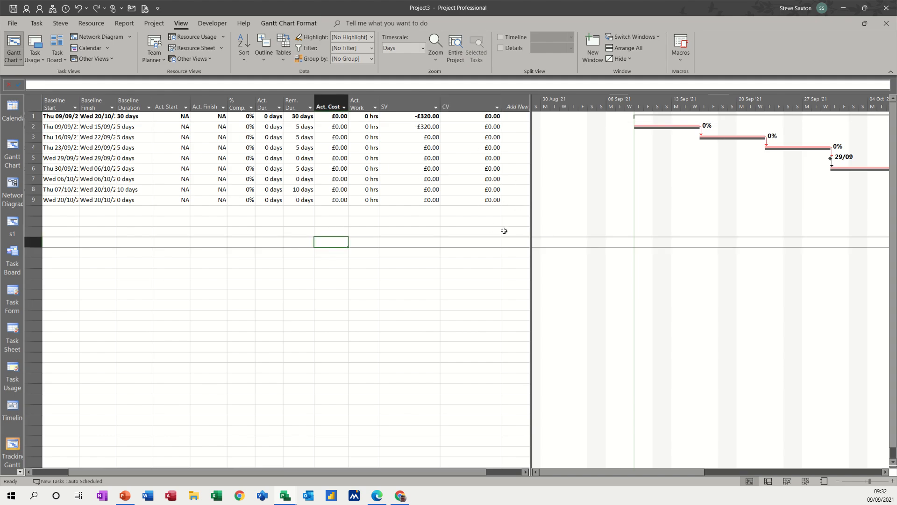
drag(529, 222, 545, 222)
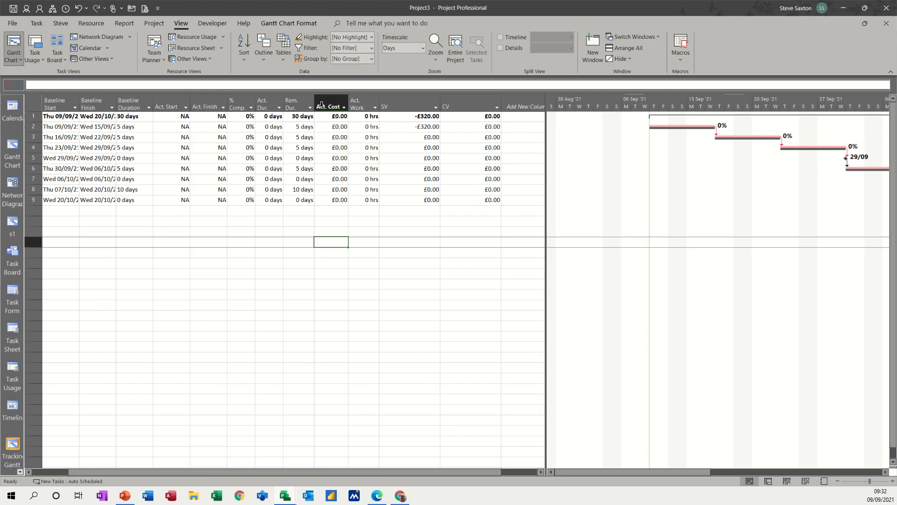
click(148, 25)
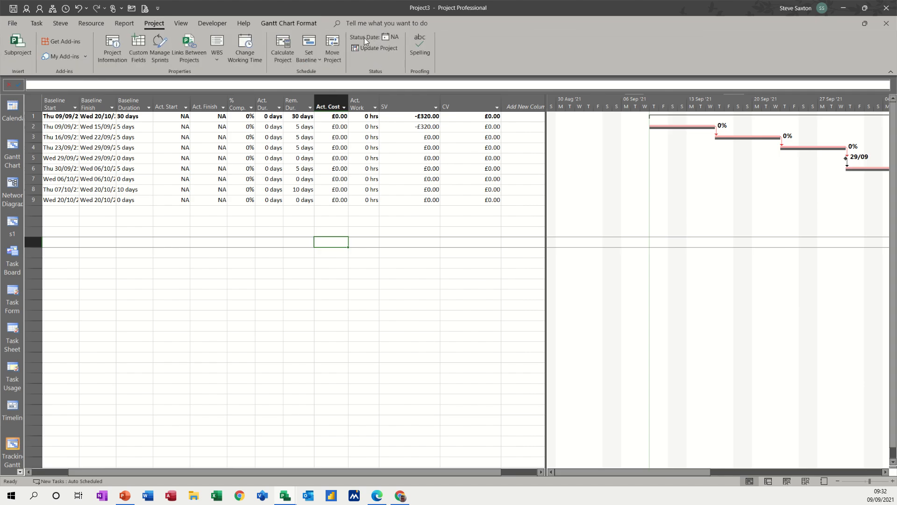
Step: Set the project status date to 16 September 2021 using the Status Date calendar
click(393, 41)
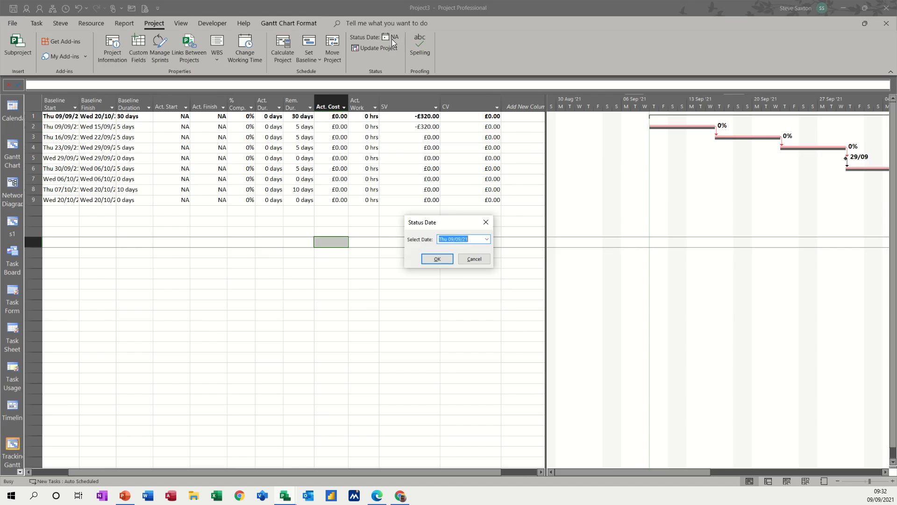
click(486, 239)
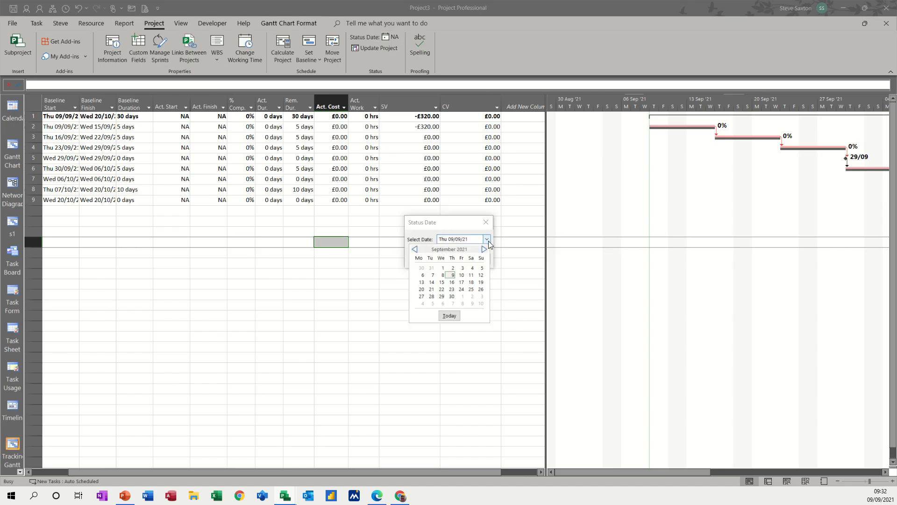
click(451, 282)
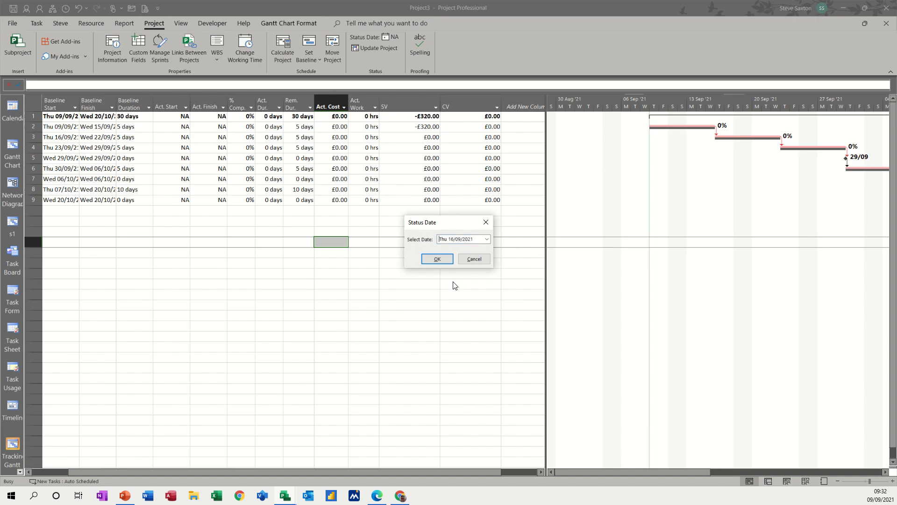
click(437, 258)
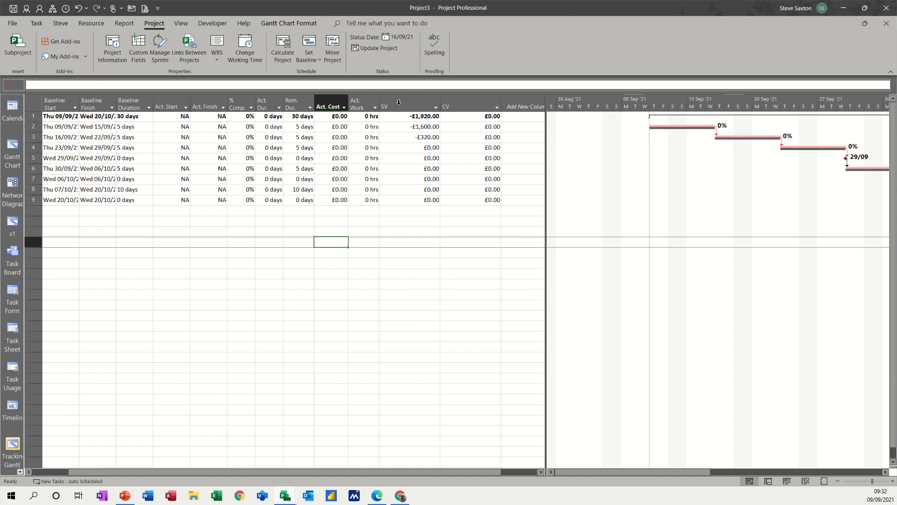
mouse_move(398, 102)
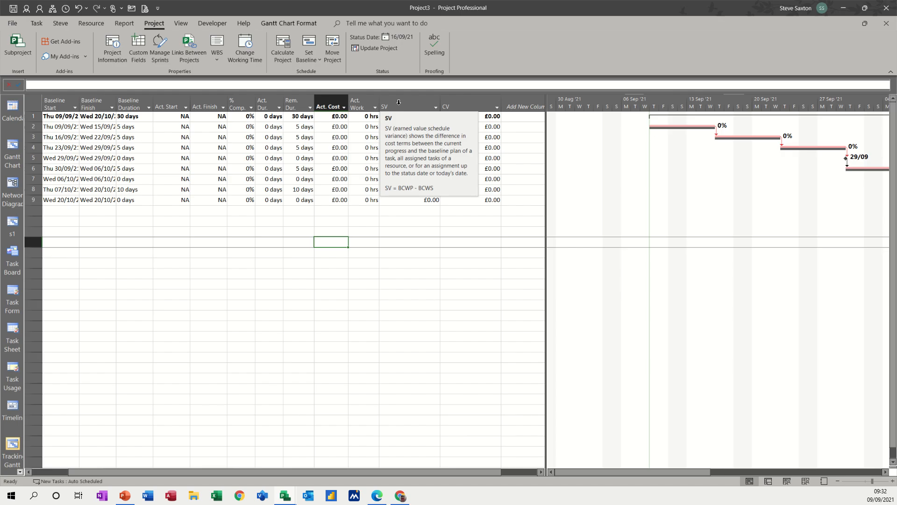
mouse_move(458, 103)
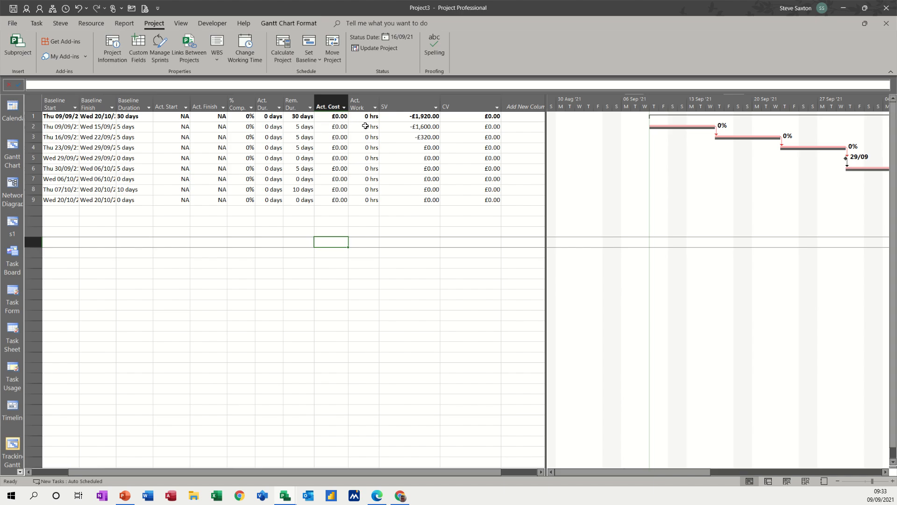
Step: Give Coord Teams a 6-day actual duration, correcting an initial 5-day entry
click(276, 127)
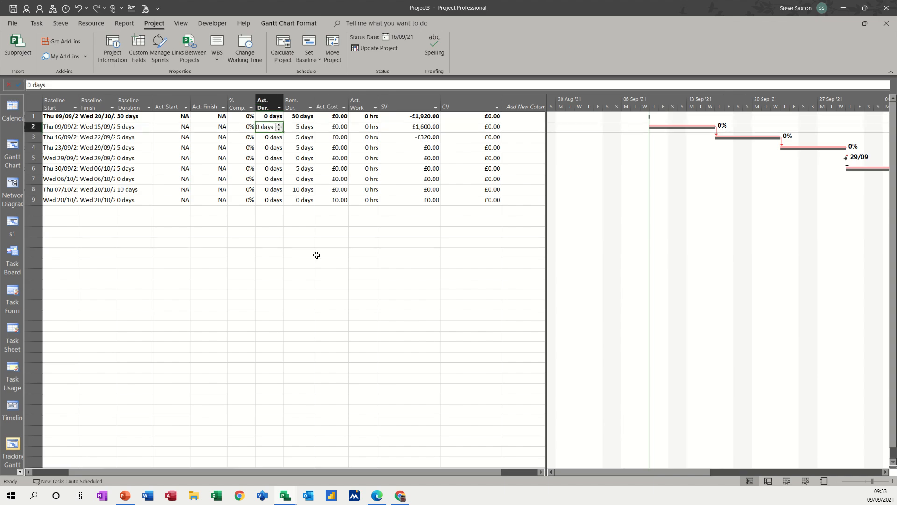
text(5)
click(273, 212)
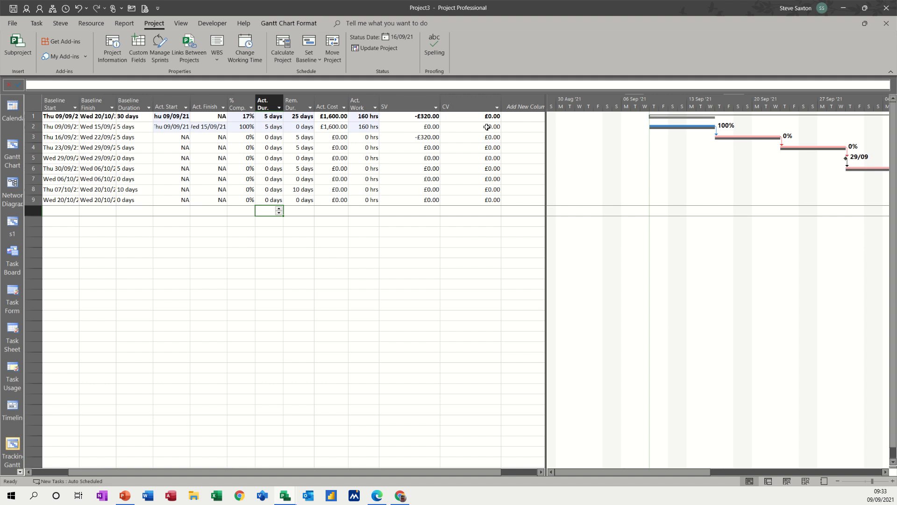
click(276, 127)
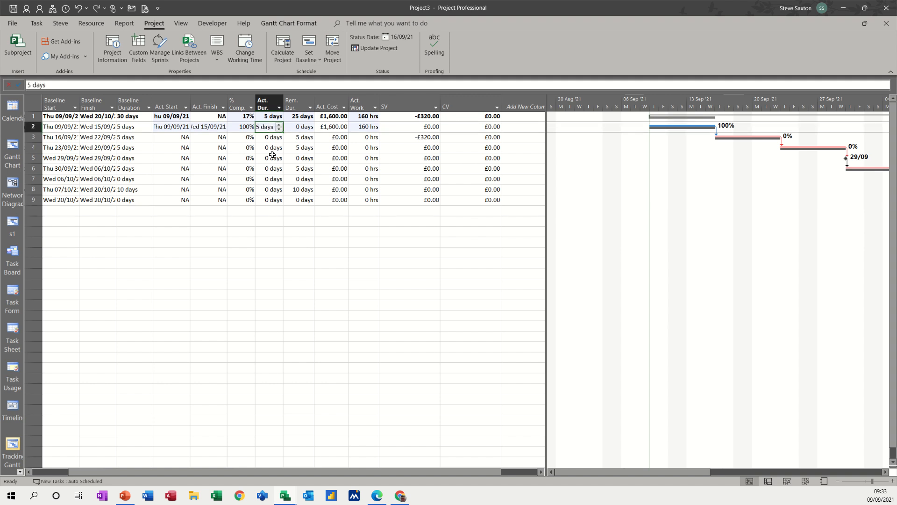
text(6)
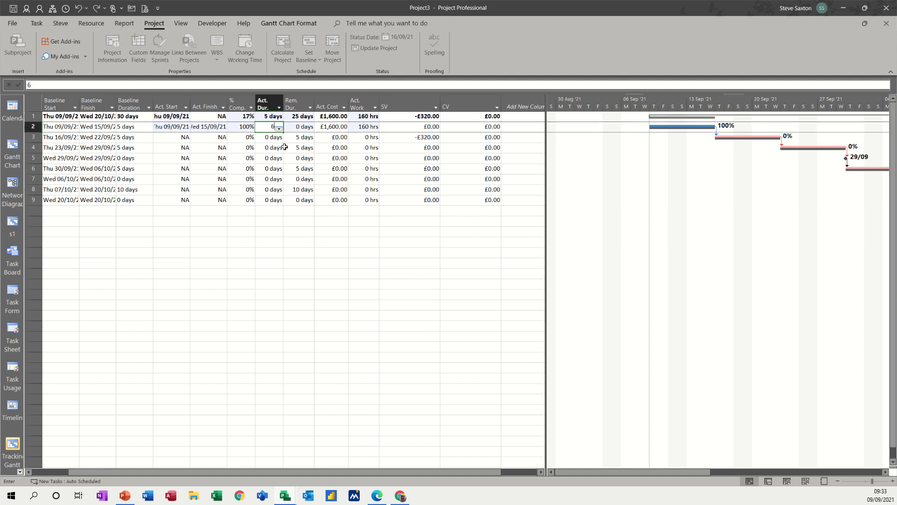
click(268, 146)
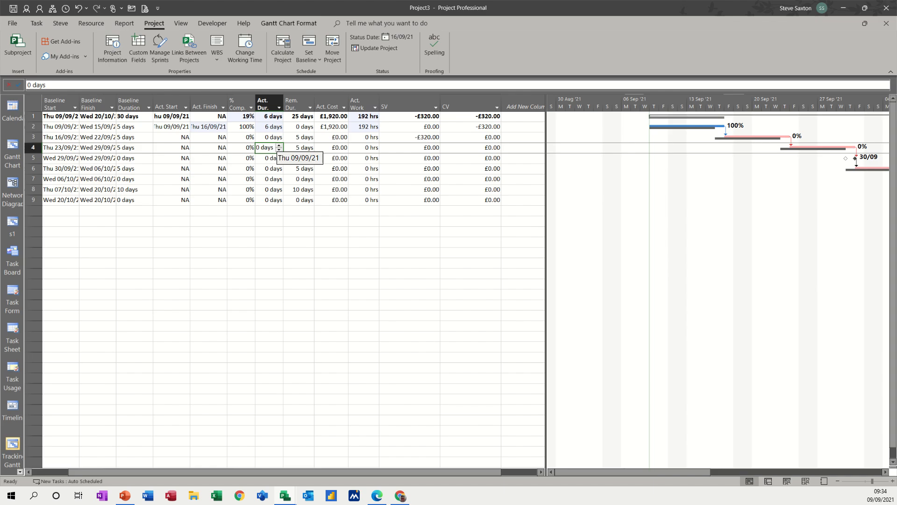
click(64, 126)
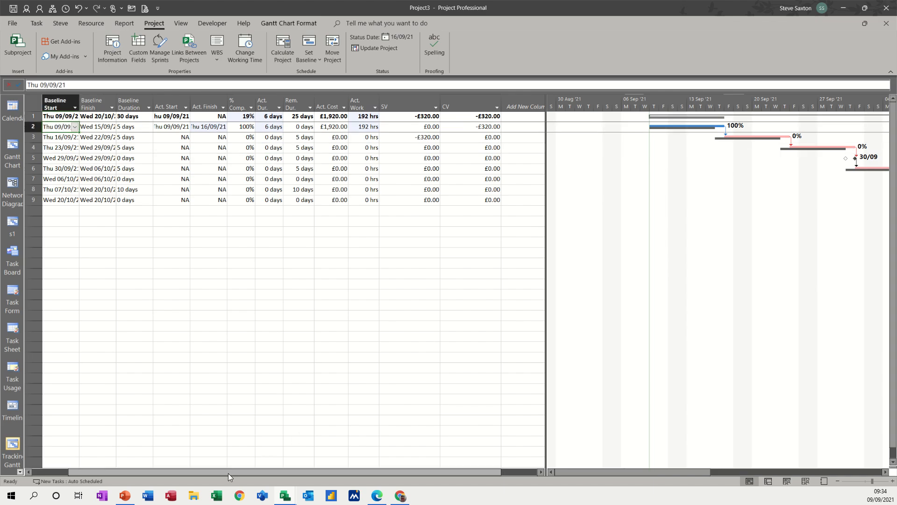
Step: Enter a first 5-day actual duration for Develop product and widen the table to show CV
drag(228, 473, 170, 474)
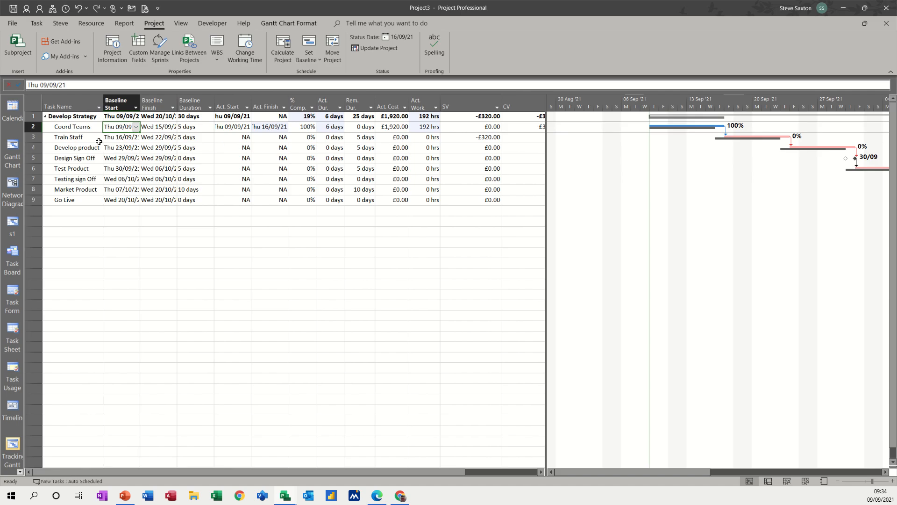
click(87, 148)
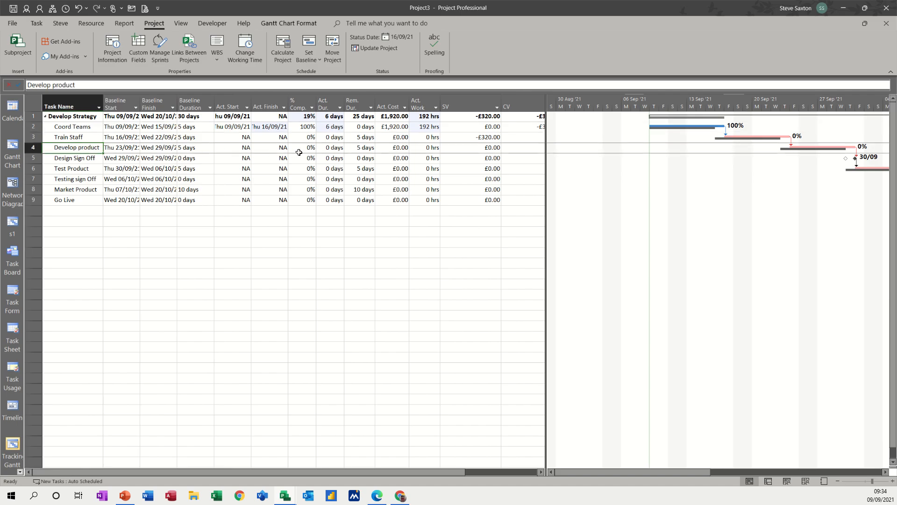
click(337, 149)
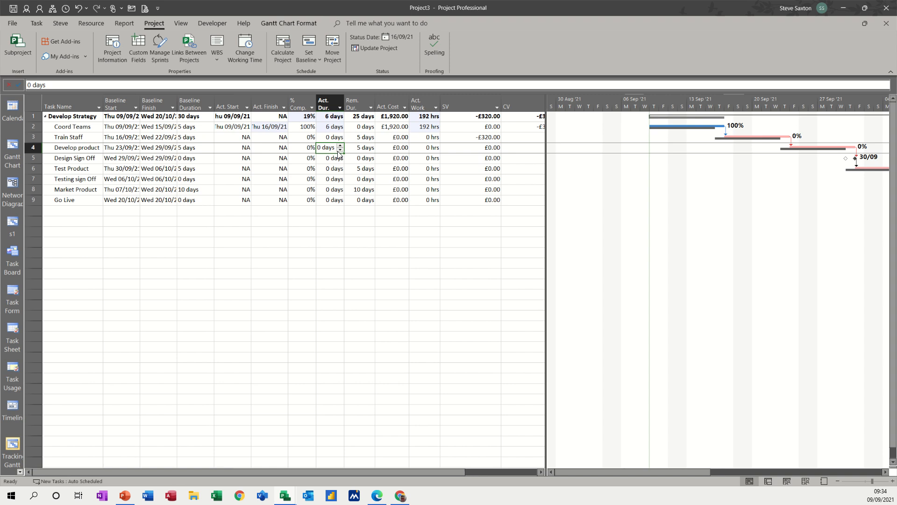
text(5)
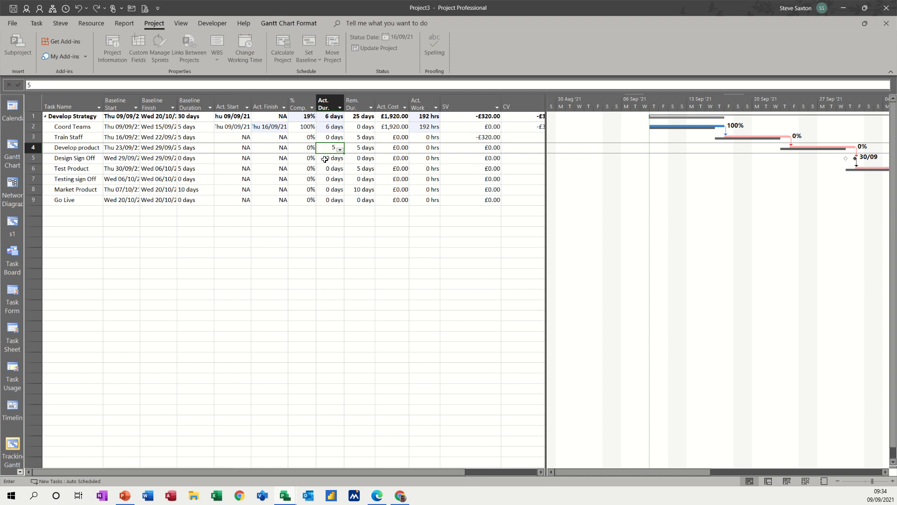
click(325, 159)
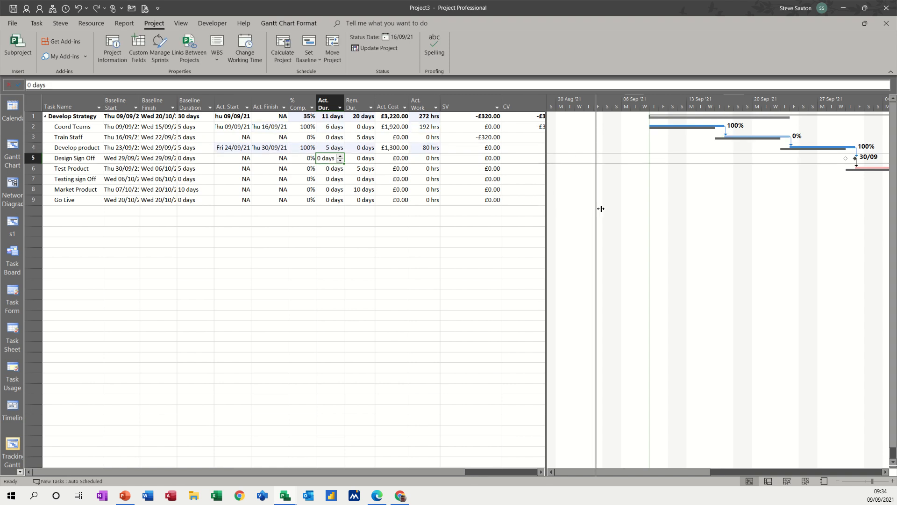
drag(600, 208, 603, 208)
Step: Revise Develop product to 6 days actual and 4 days remaining, checking its £1,470 actual cost
click(355, 148)
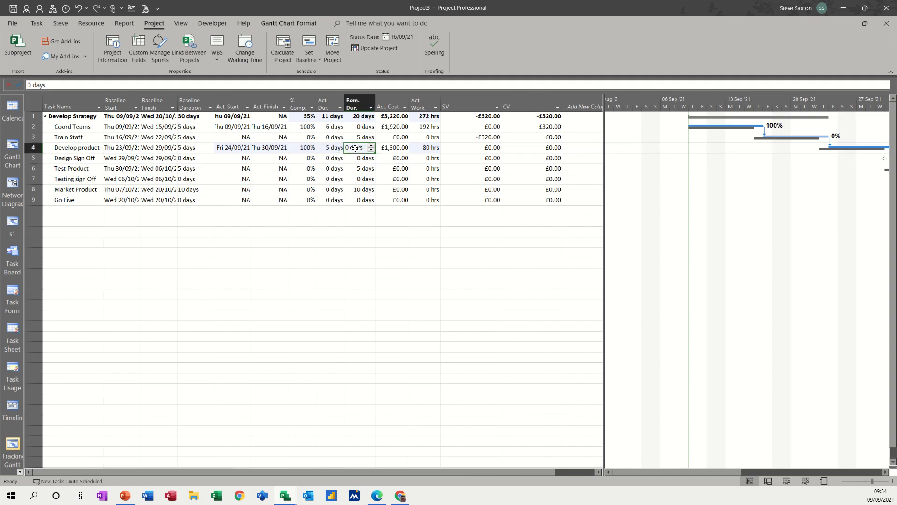
text(5)
click(335, 168)
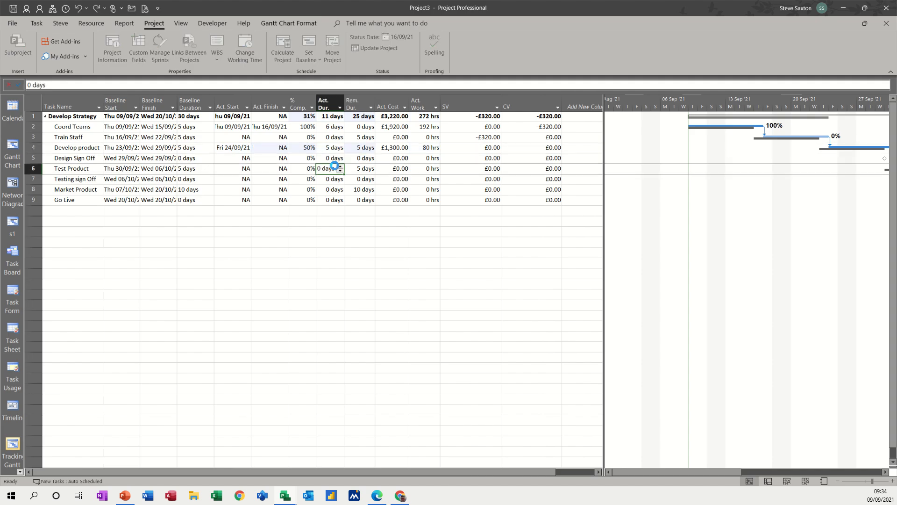
click(335, 148)
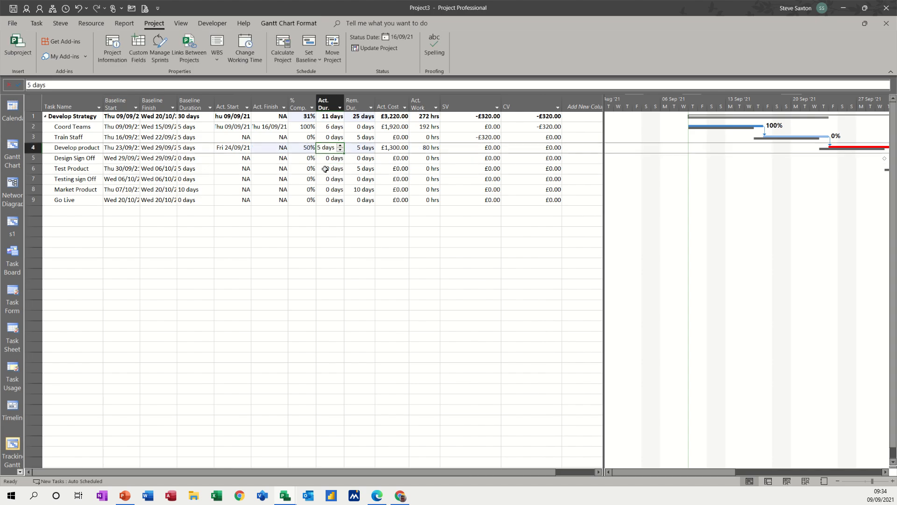
text(6)
key(Return)
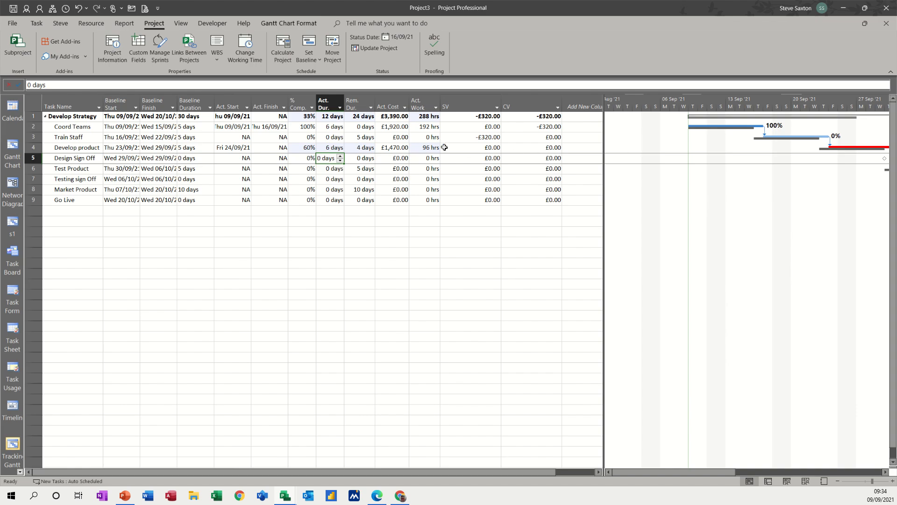
click(388, 147)
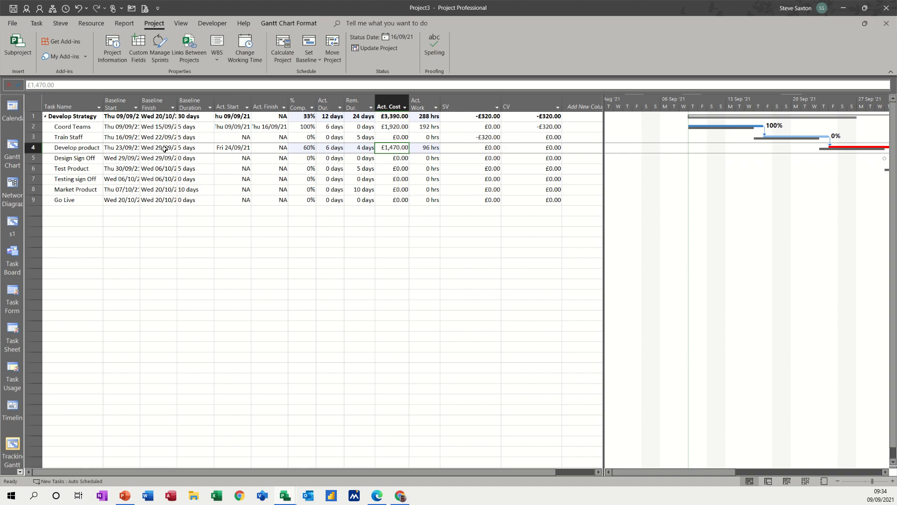
click(76, 149)
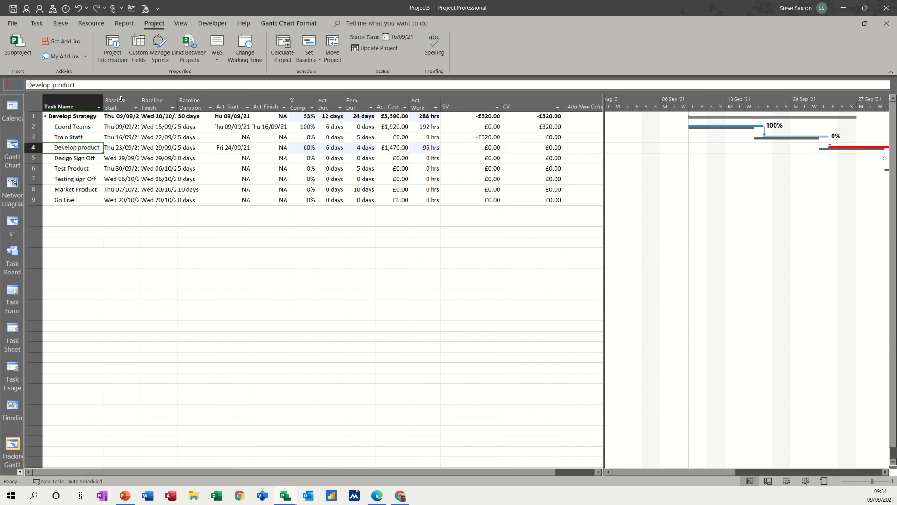
click(88, 24)
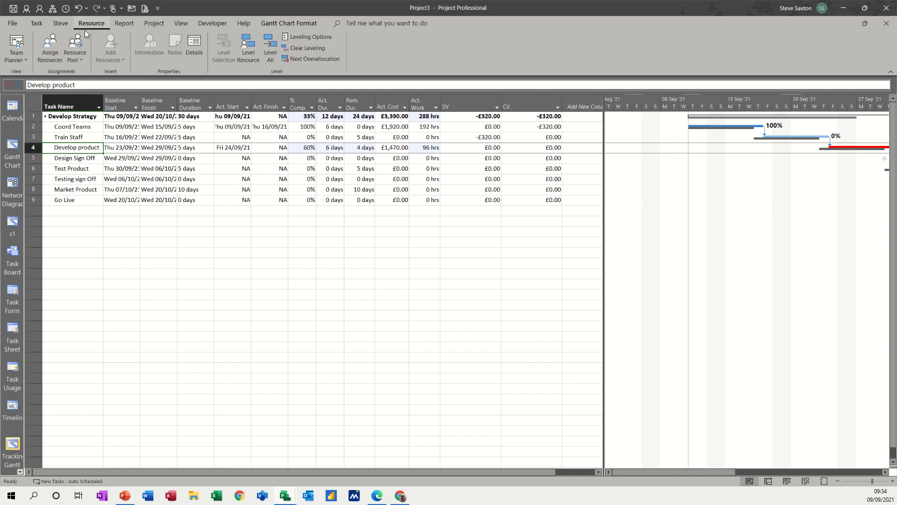
Step: In Assign Resources, add the unassigned team member to Develop product and set Product Kits to 20
click(50, 45)
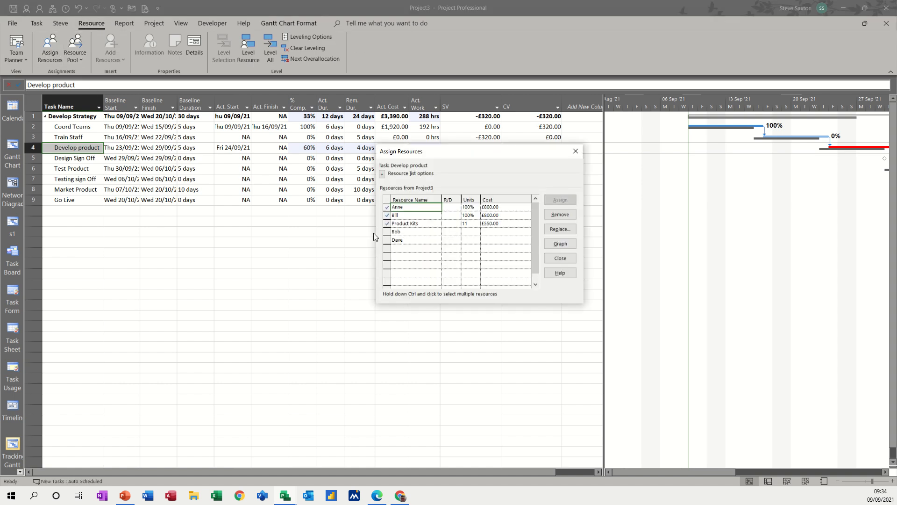
click(411, 230)
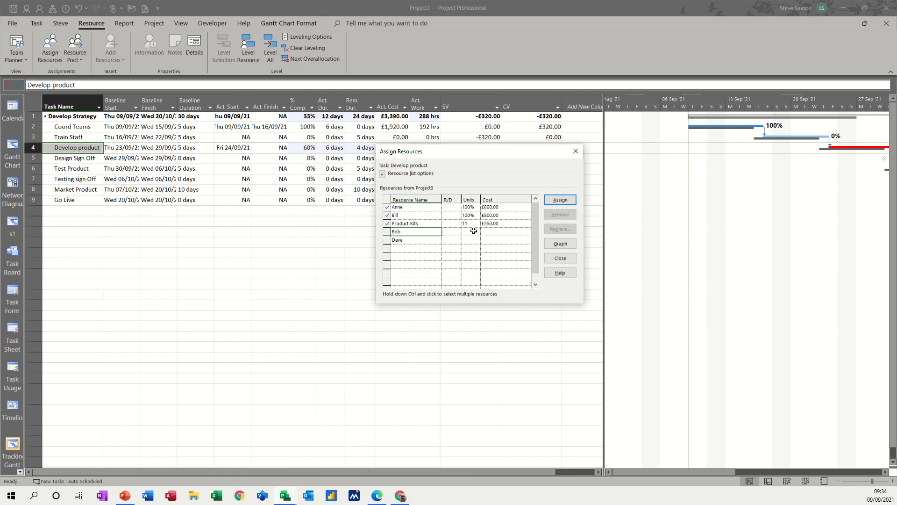
click(560, 200)
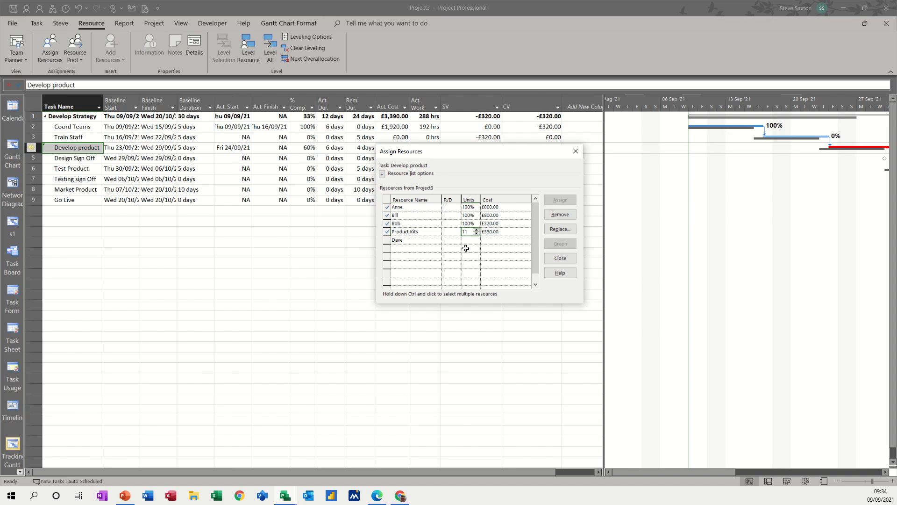
key(BackSpace)
key(BackSpace)
text(20)
key(Return)
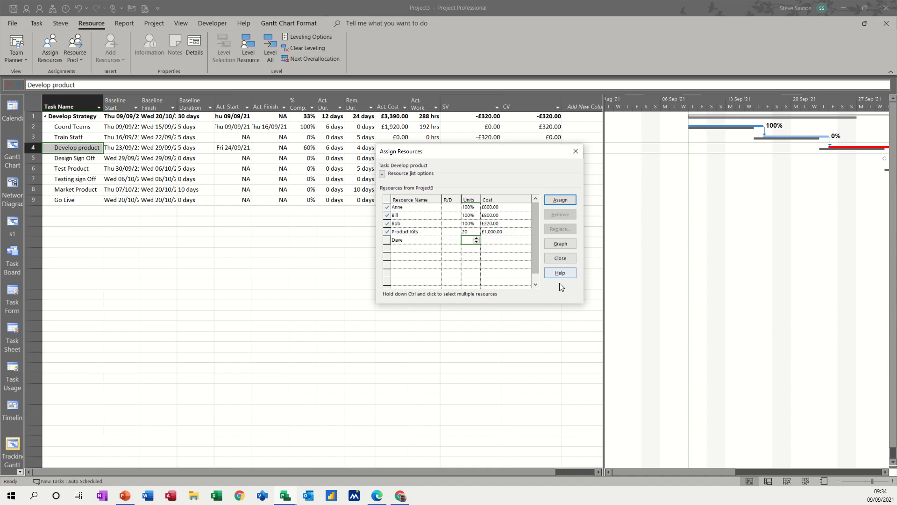
click(560, 258)
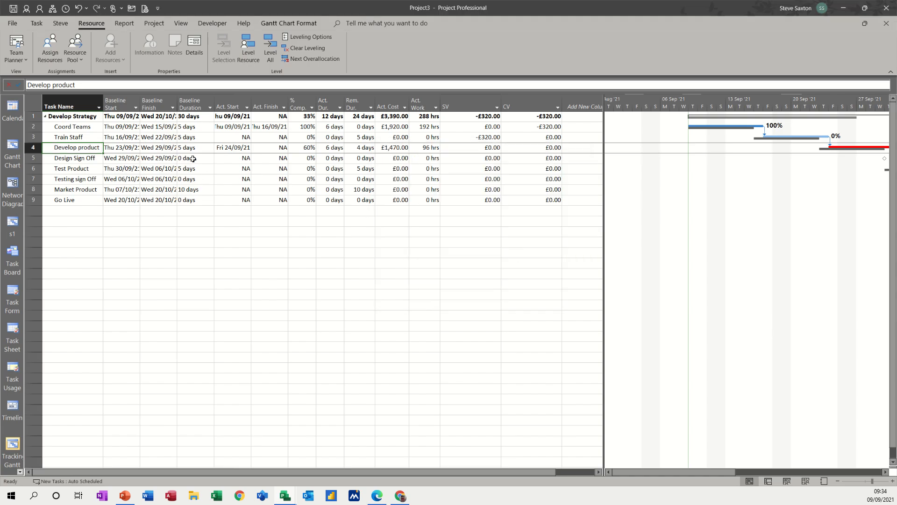
Step: Mark Develop product 100% complete, then set its % Complete back to 0%
click(301, 147)
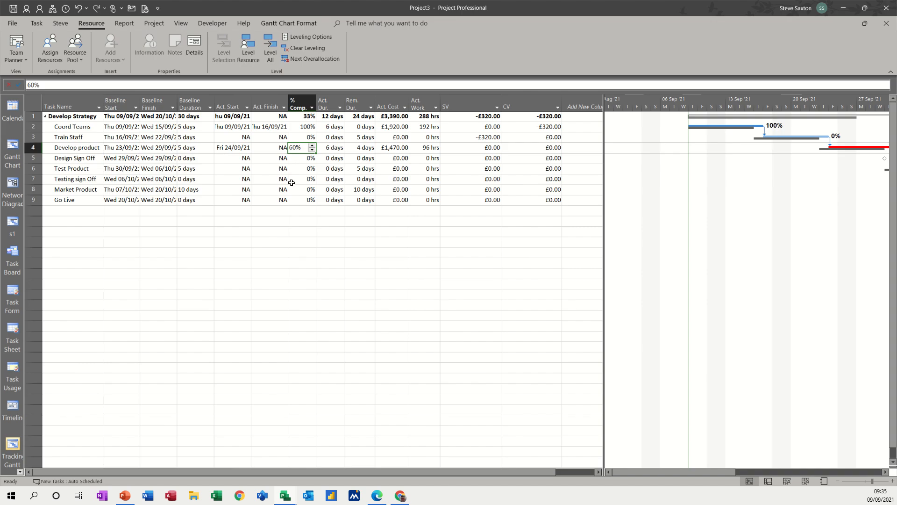
text(100)
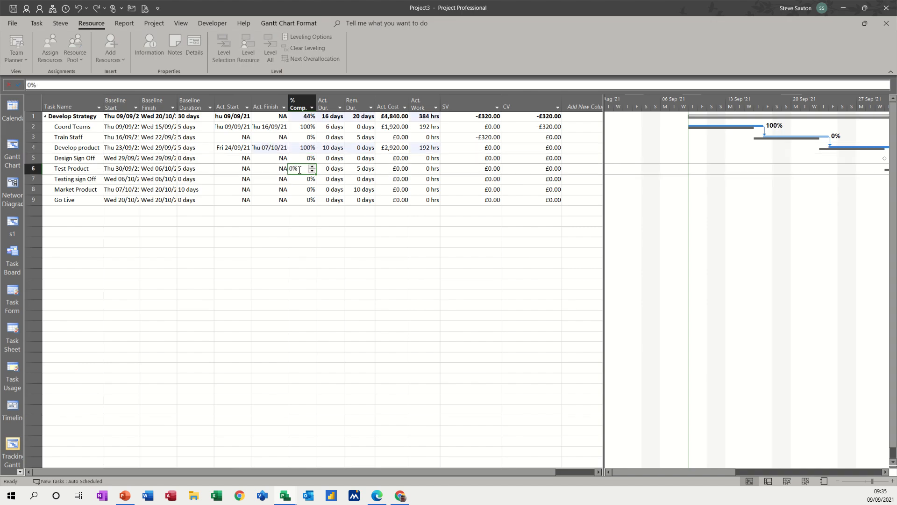
click(299, 169)
click(304, 149)
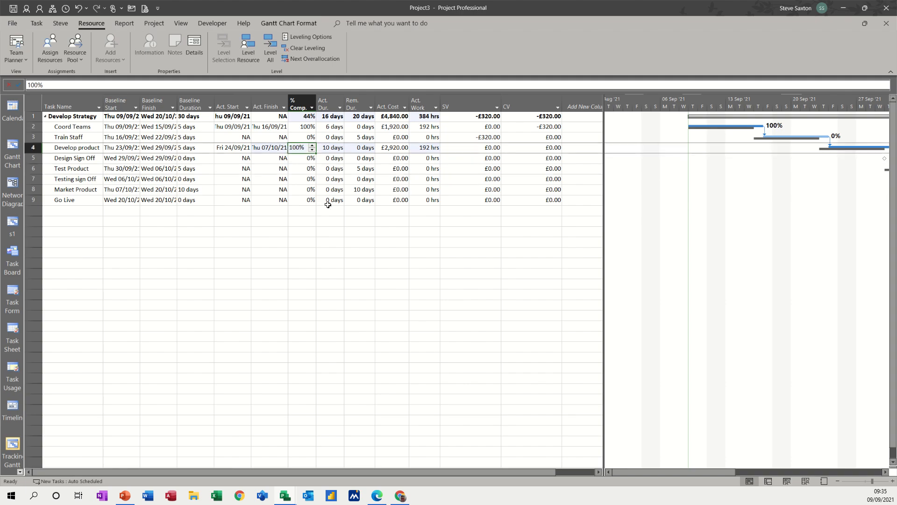
text(0)
click(309, 179)
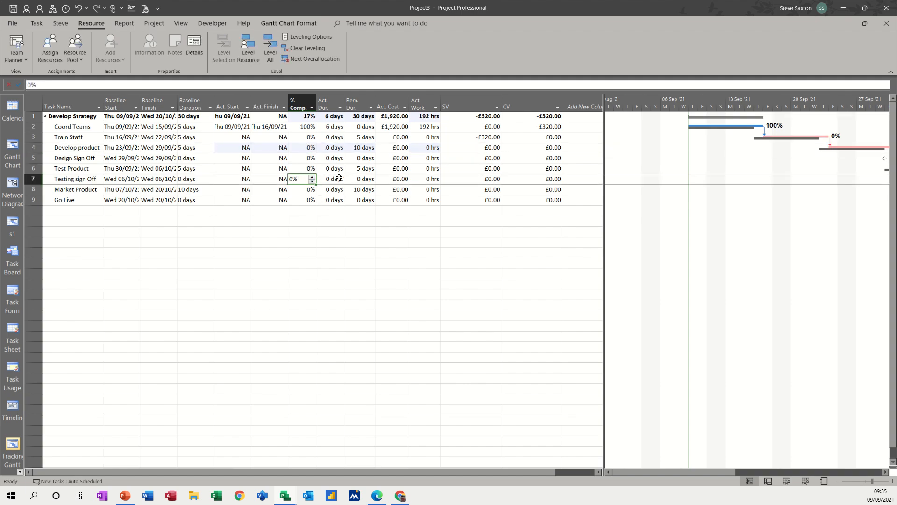
click(304, 148)
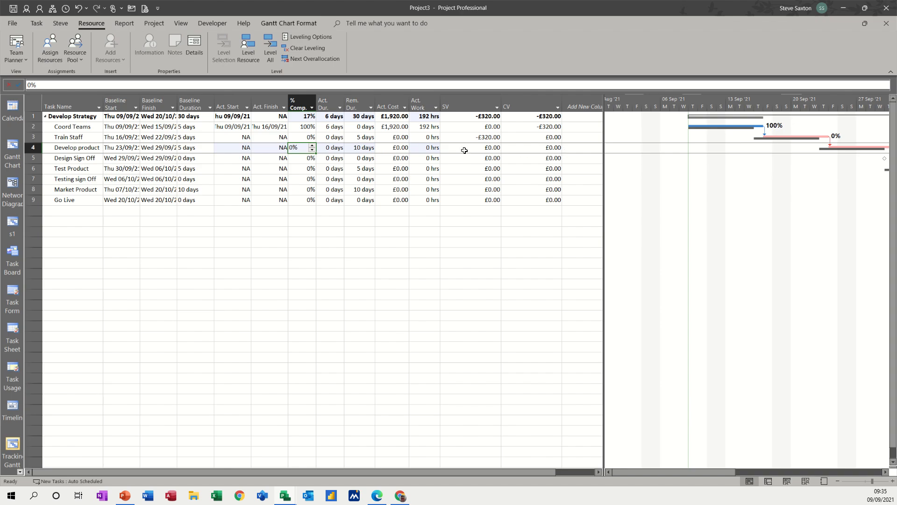
click(127, 24)
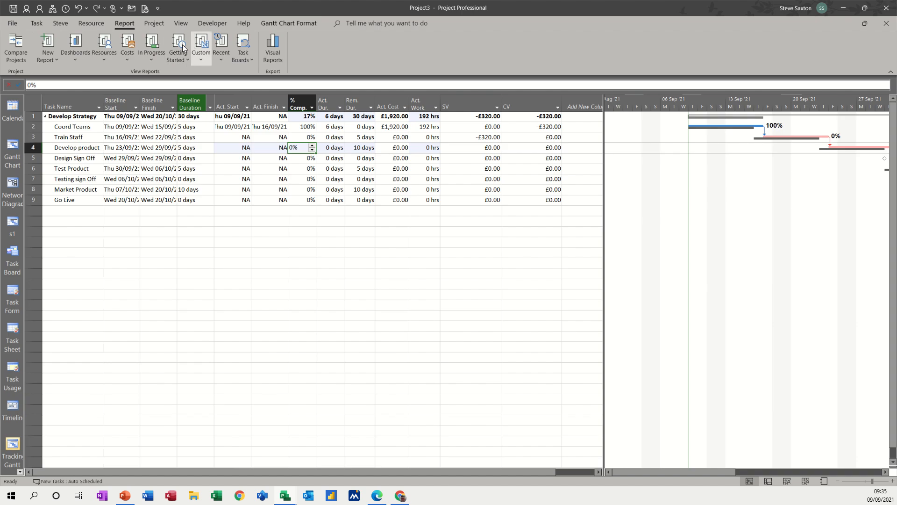
Step: Change the status date to 30 September 2021 from the Project tab's Status Date calendar
click(156, 24)
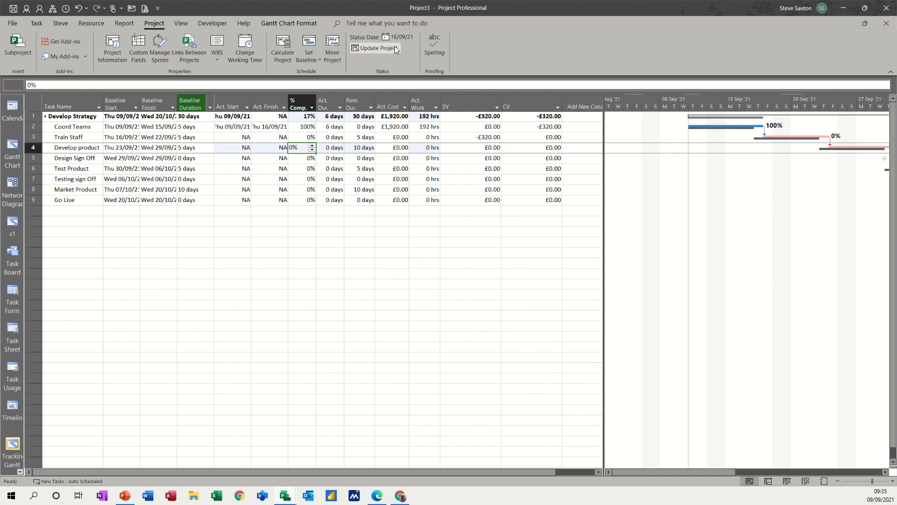
click(405, 38)
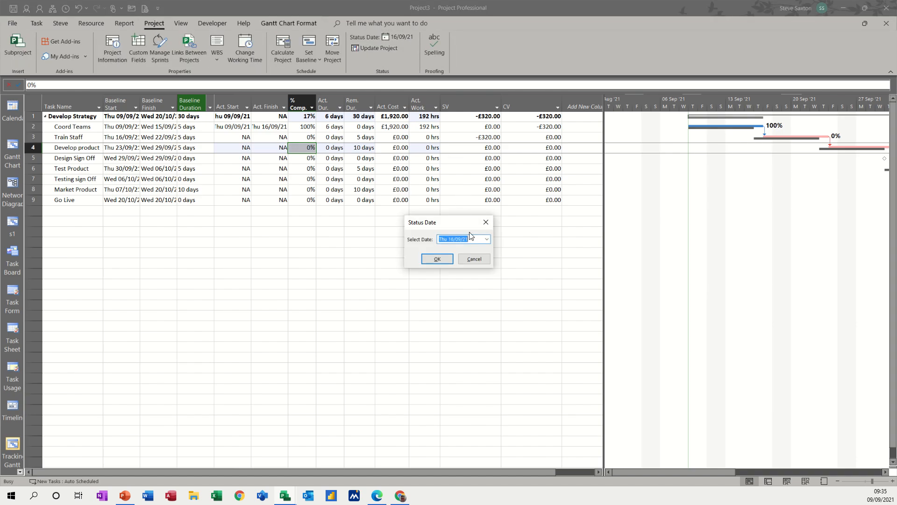
click(486, 239)
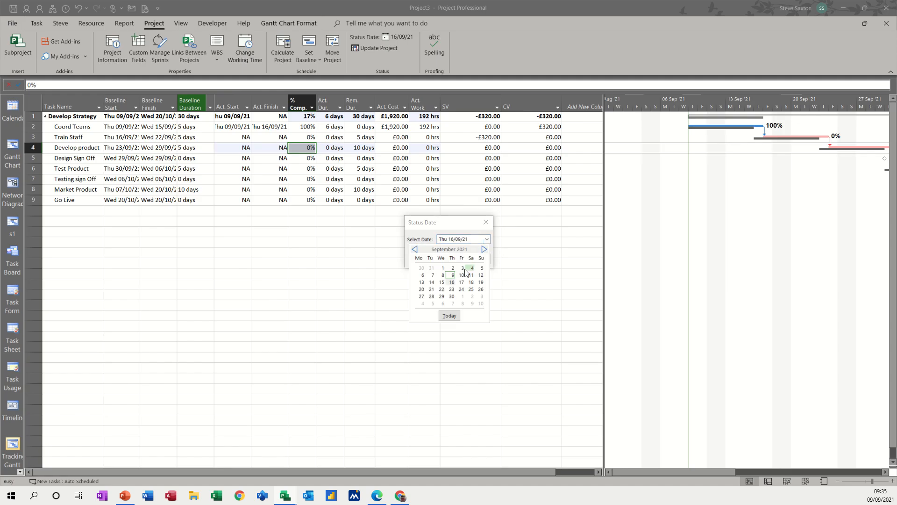
click(451, 296)
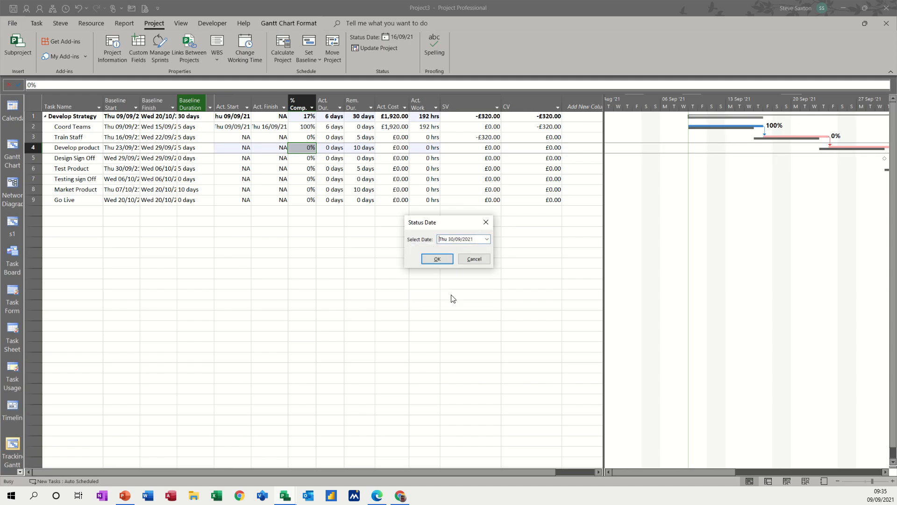
click(444, 260)
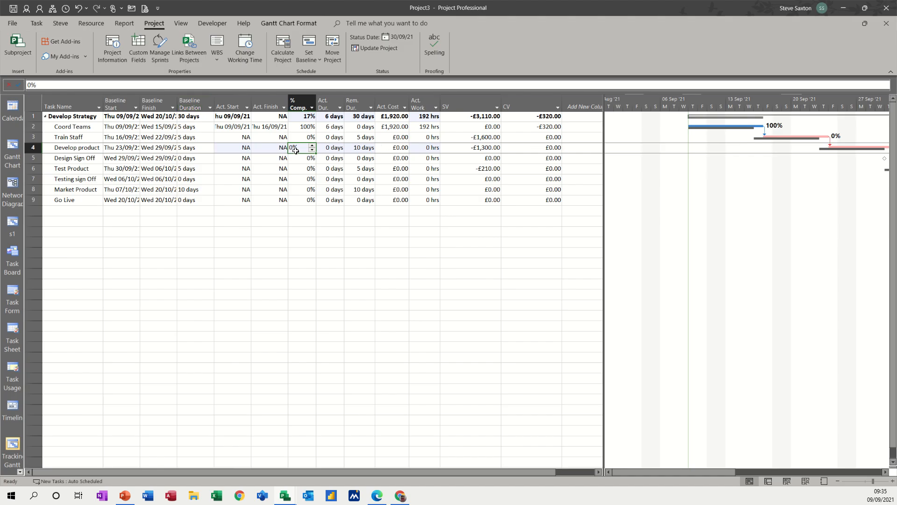
Step: Enter 50% complete for Develop product, then raise it to 100%
text(50)
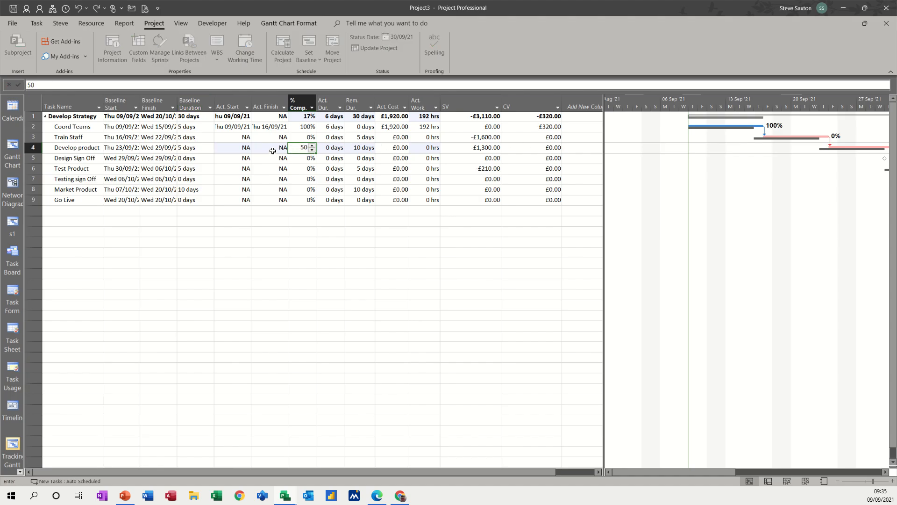
click(279, 149)
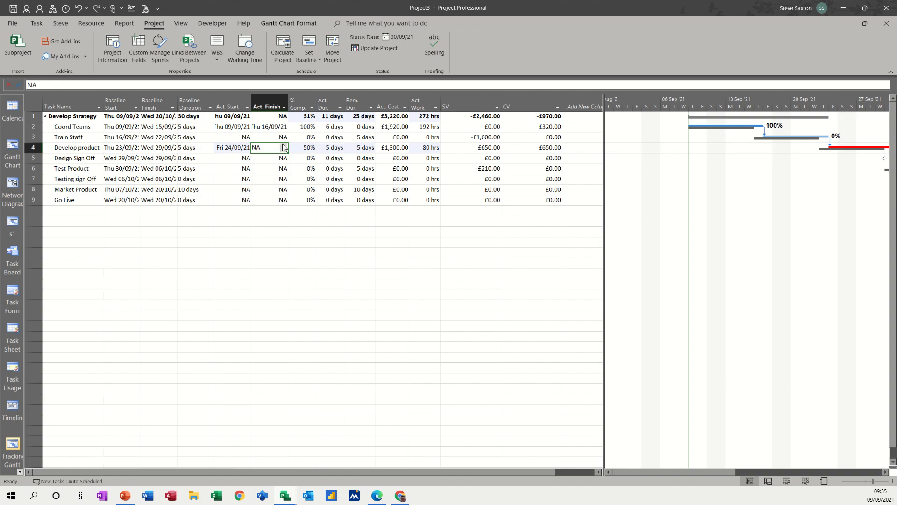
click(301, 148)
text(100)
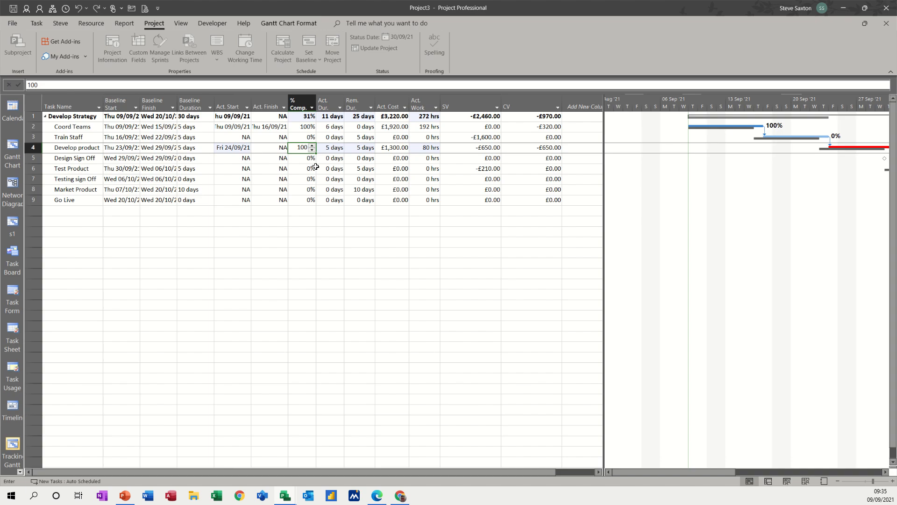
key(Return)
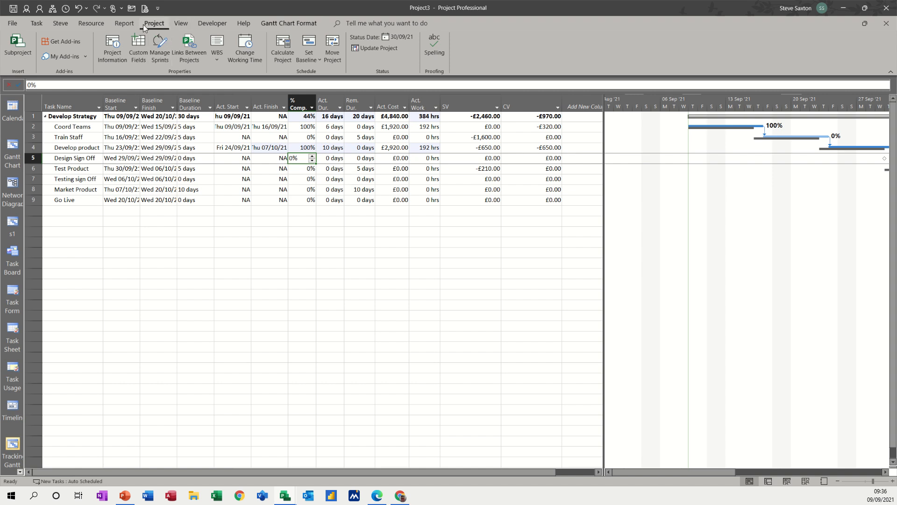
Step: Open the Earned Value Report from the Report tab's Costs gallery
click(120, 24)
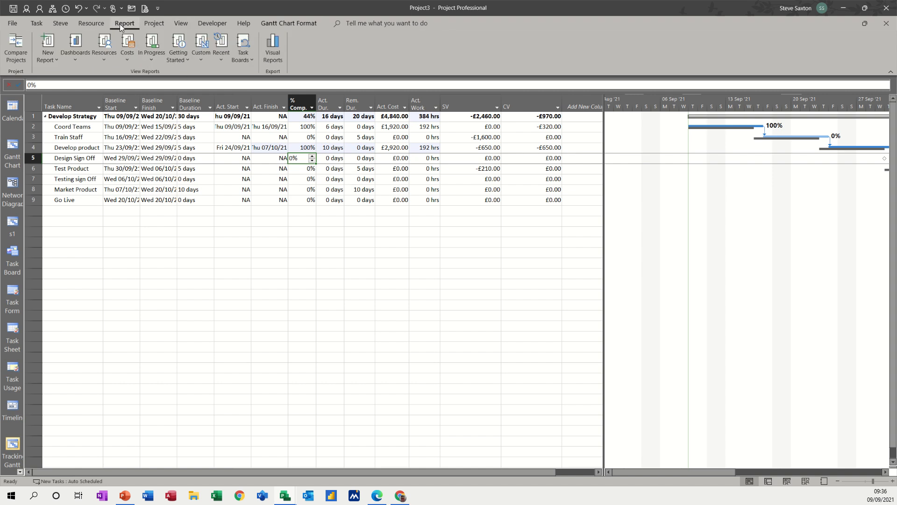
click(124, 60)
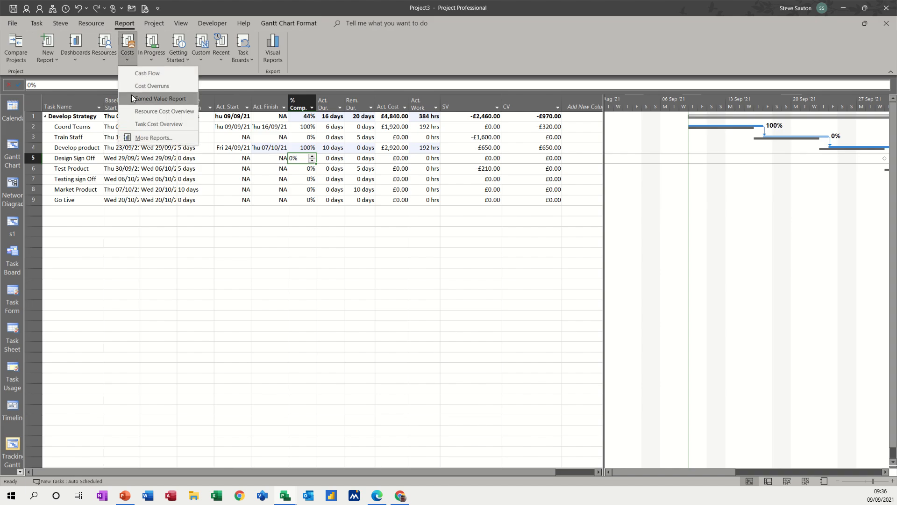
click(173, 99)
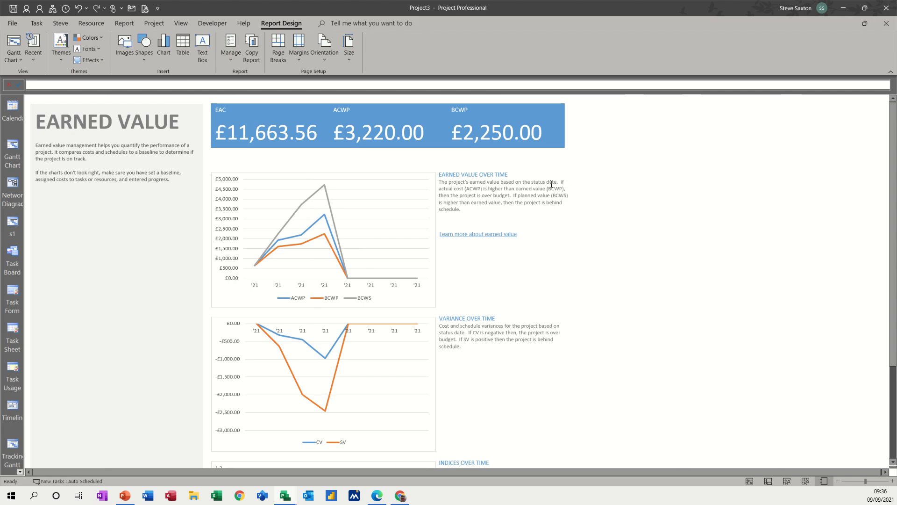
Step: Inspect the report's status date description and its earned value over time chart
drag(535, 182, 557, 182)
click(584, 187)
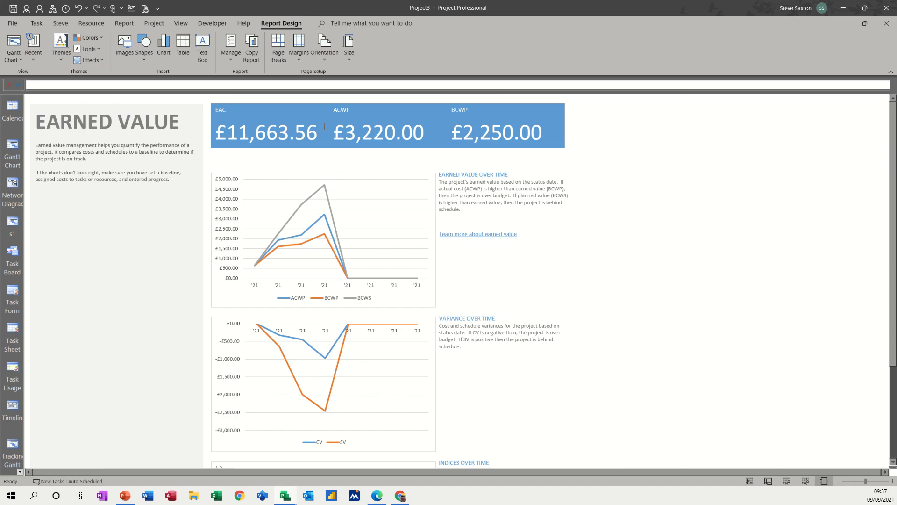
click(280, 180)
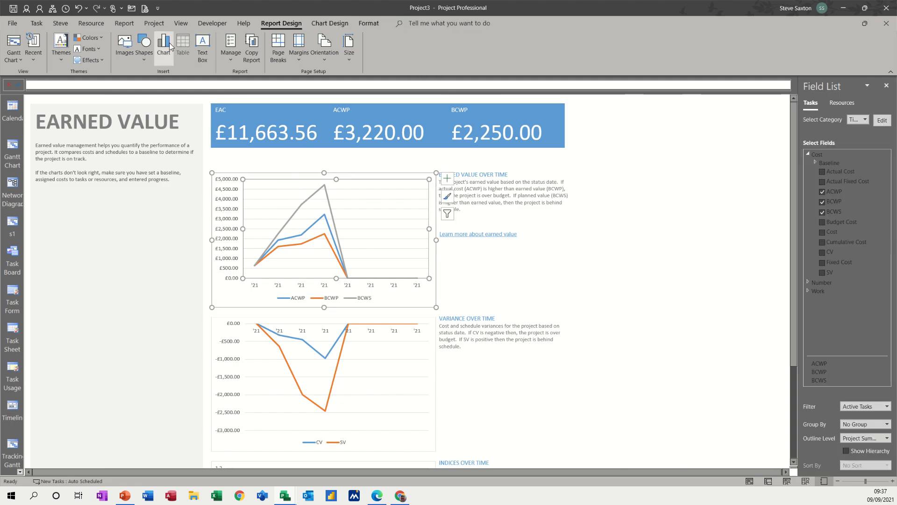
Step: Show the New Report gallery with Blank, Chart, Table and Comparison layouts
click(126, 25)
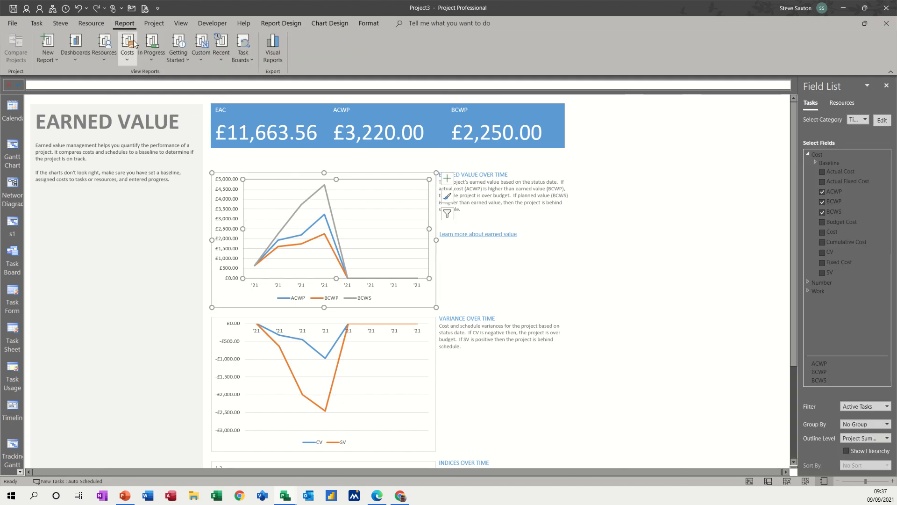
click(206, 59)
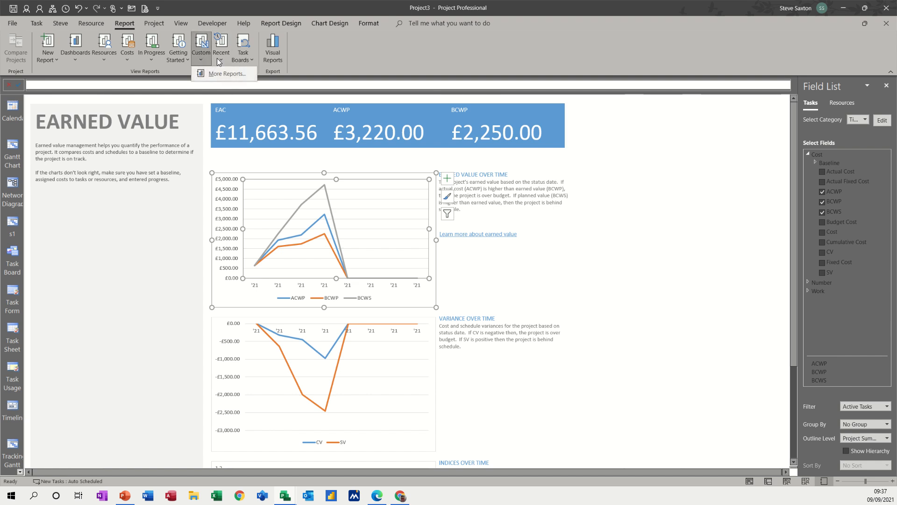
click(48, 49)
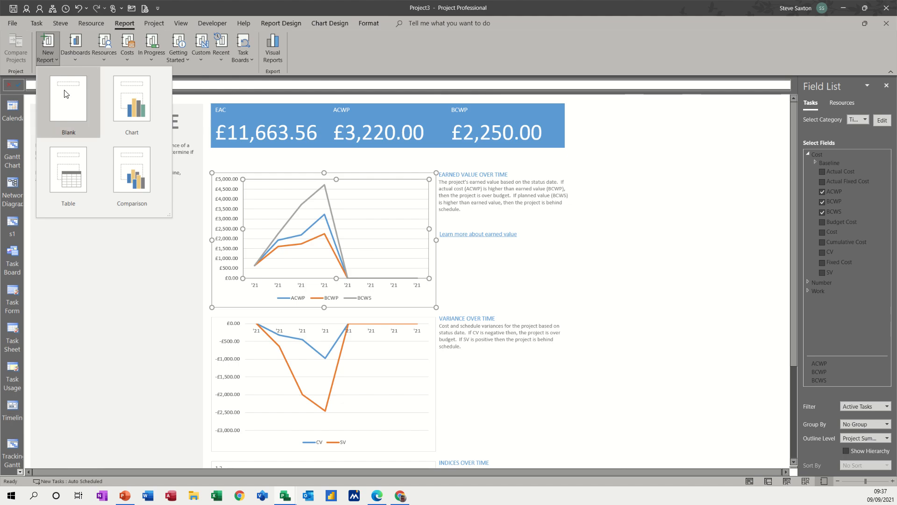
Step: Create a new chart report named 'costs' and move its work chart toward the left of the page
click(130, 111)
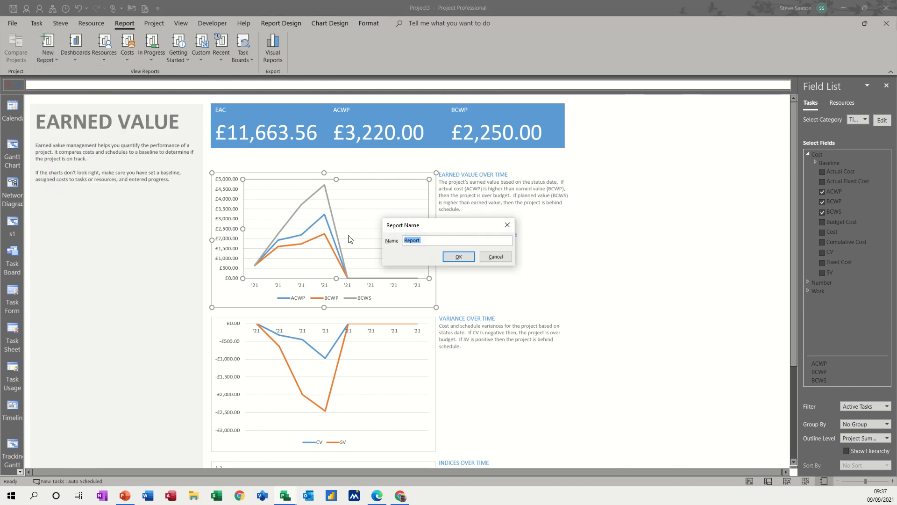
text(costs)
key(Return)
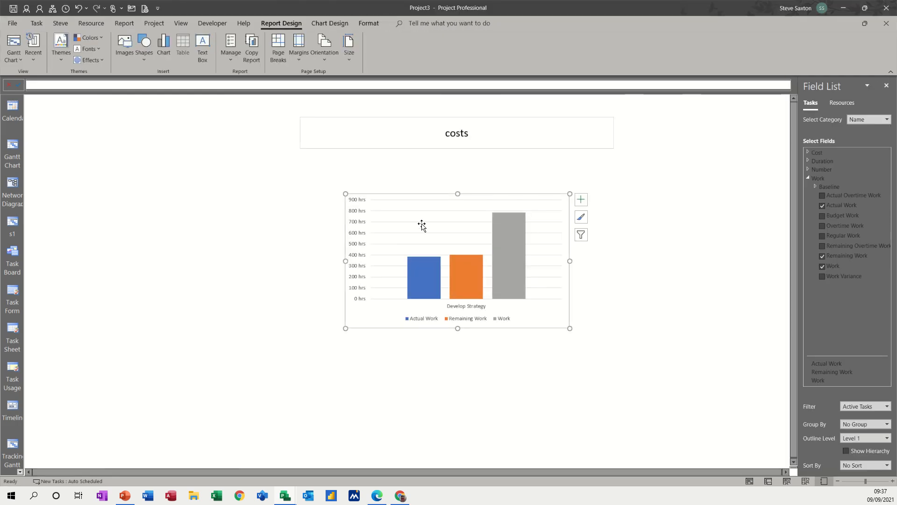
drag(405, 199, 406, 217)
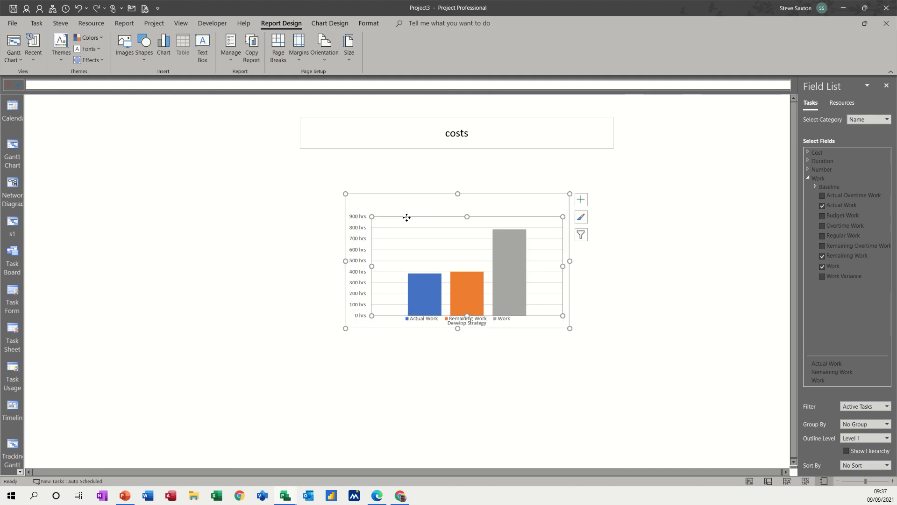
drag(393, 195, 257, 189)
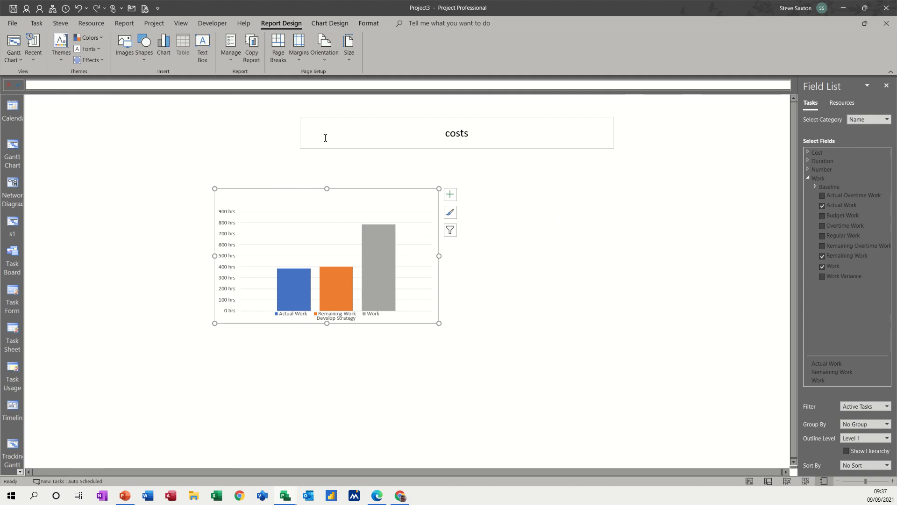
click(331, 23)
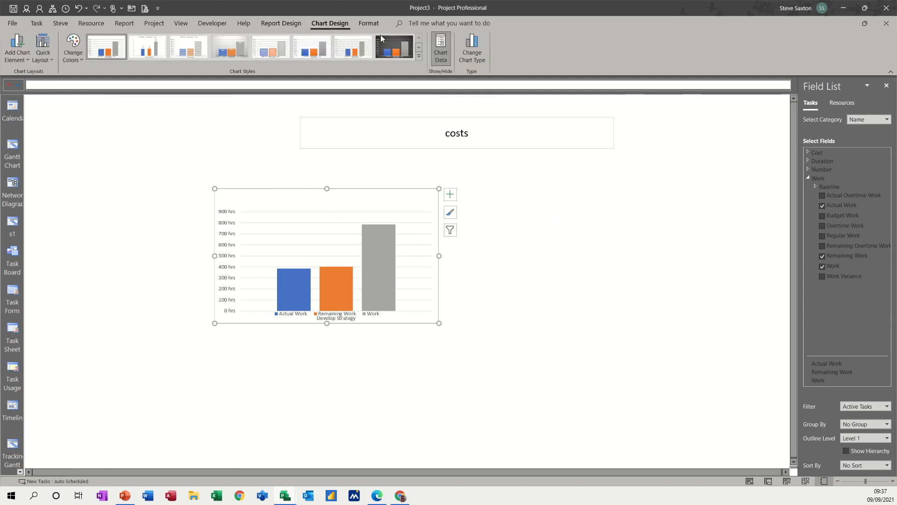
Step: Change the costs chart to a Line with Markers chart and nudge it up and left
click(471, 48)
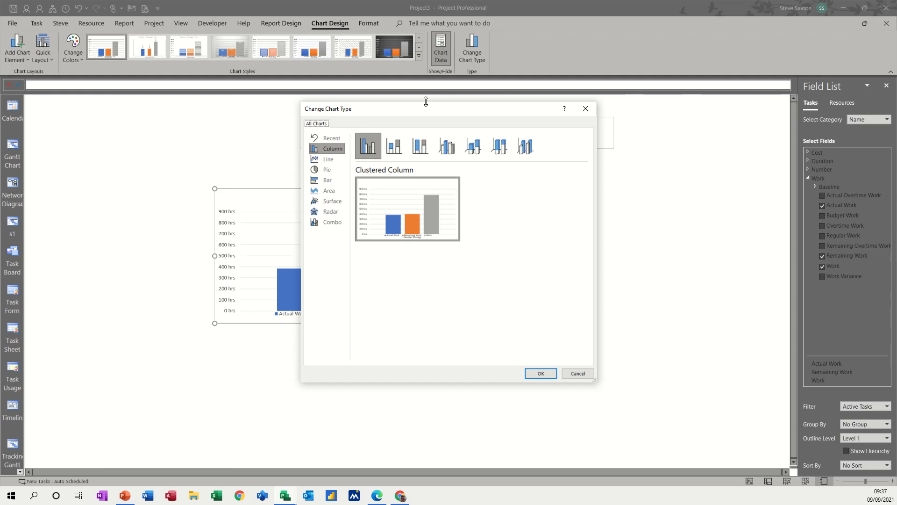
click(326, 160)
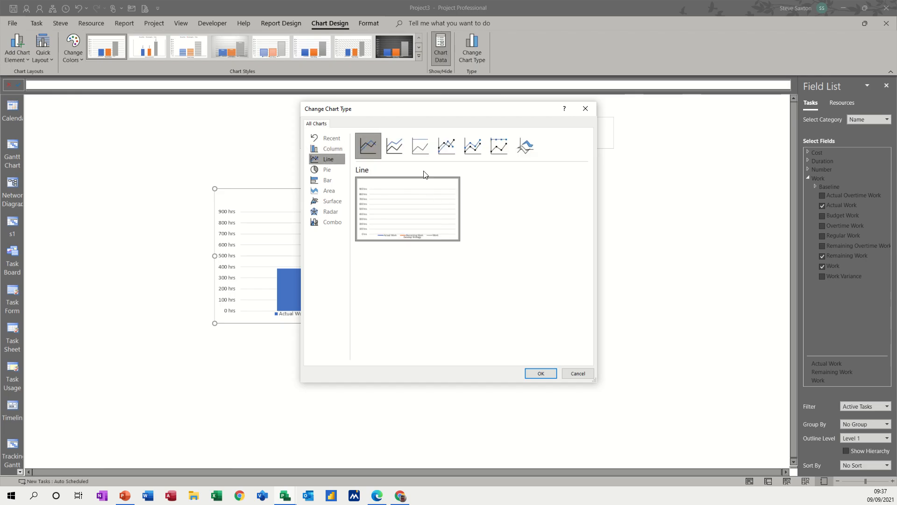
click(446, 146)
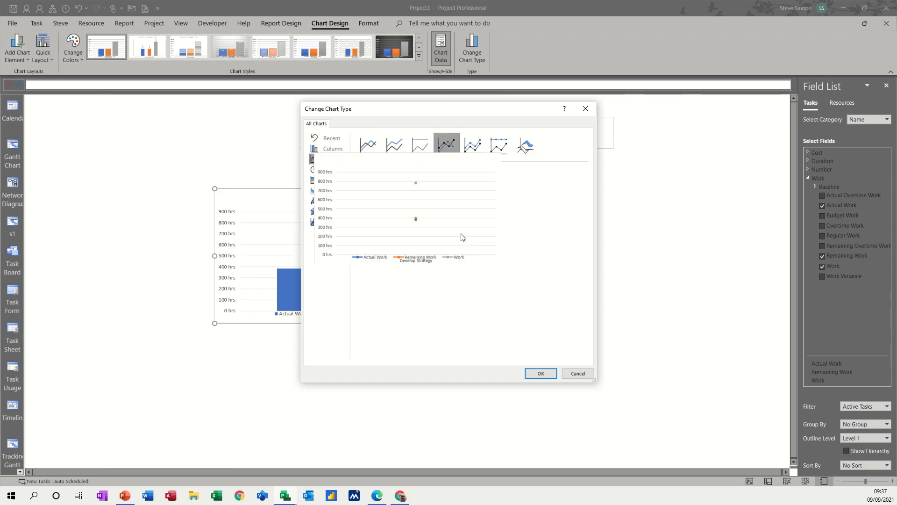
click(540, 374)
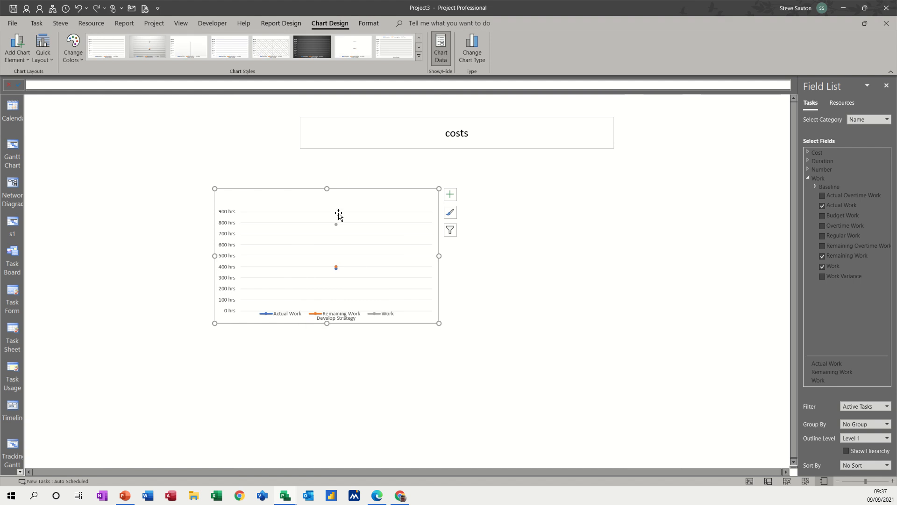
drag(374, 188, 353, 176)
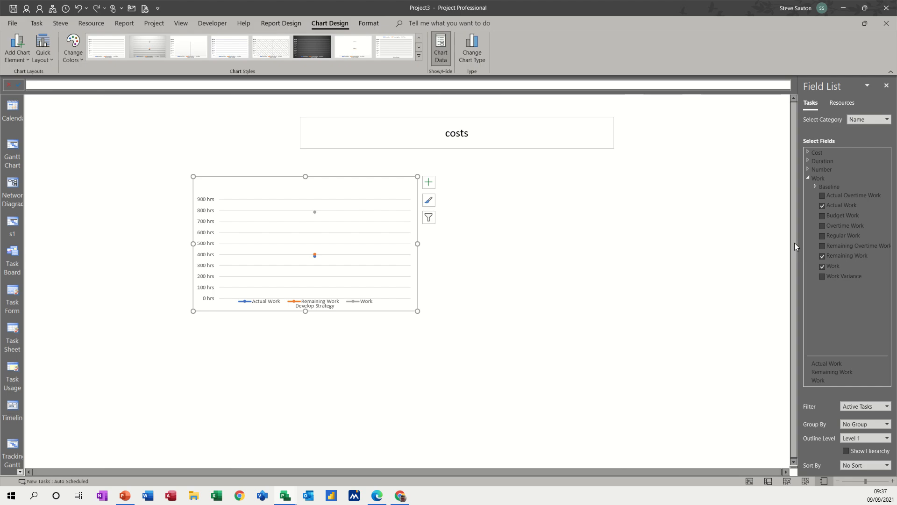
Step: Plot the chart over Time with the timescale units set to Weeks
click(807, 152)
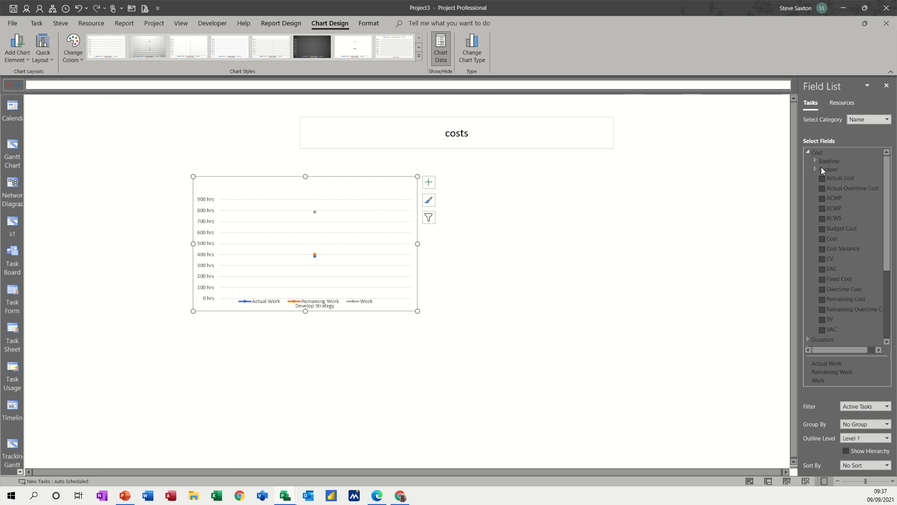
click(885, 120)
click(871, 130)
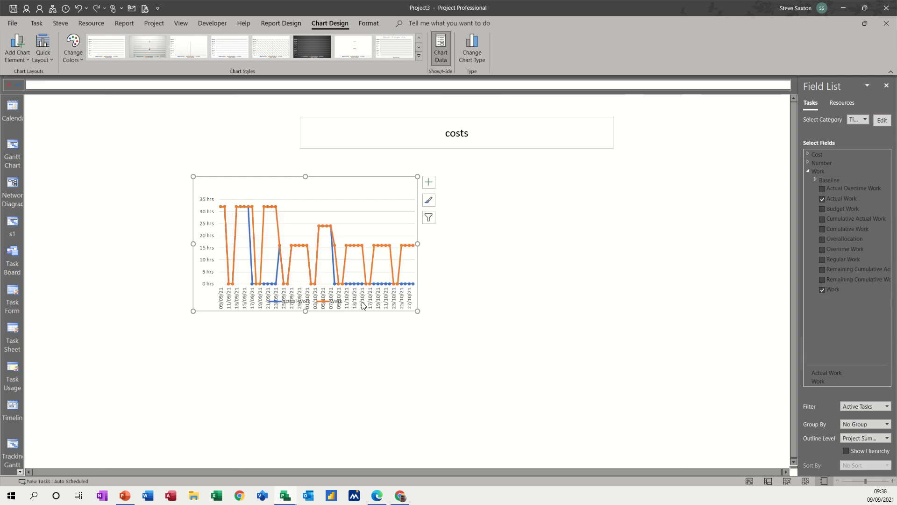
click(878, 123)
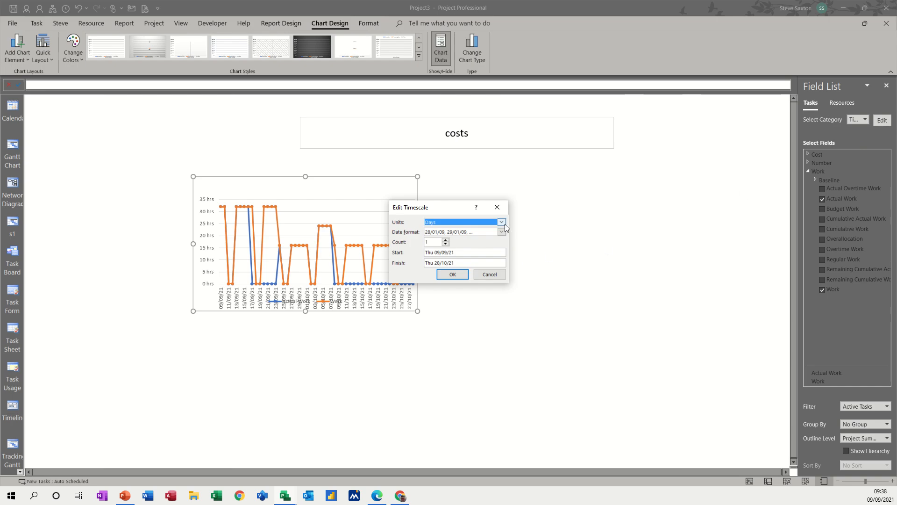
click(502, 222)
click(451, 256)
click(444, 275)
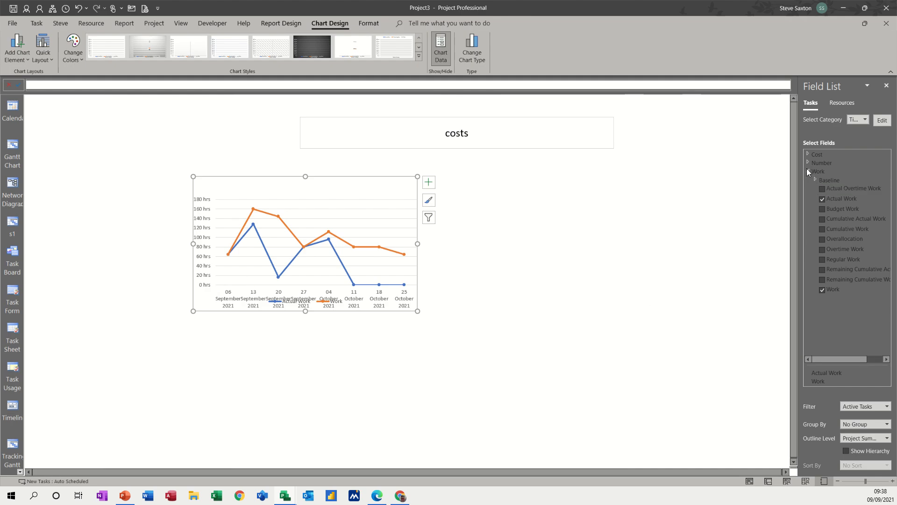
Step: Swap the chart's fields to CV and SV, removing Actual Work and Work
click(808, 155)
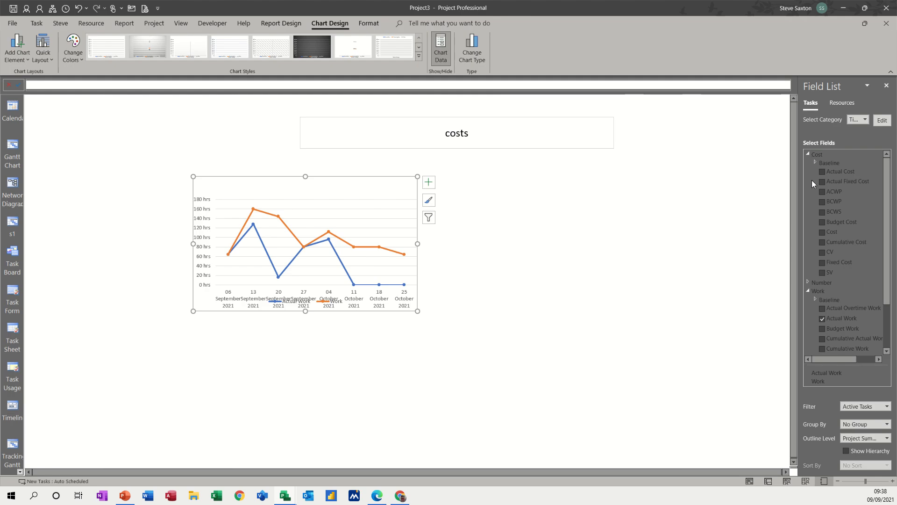
click(821, 251)
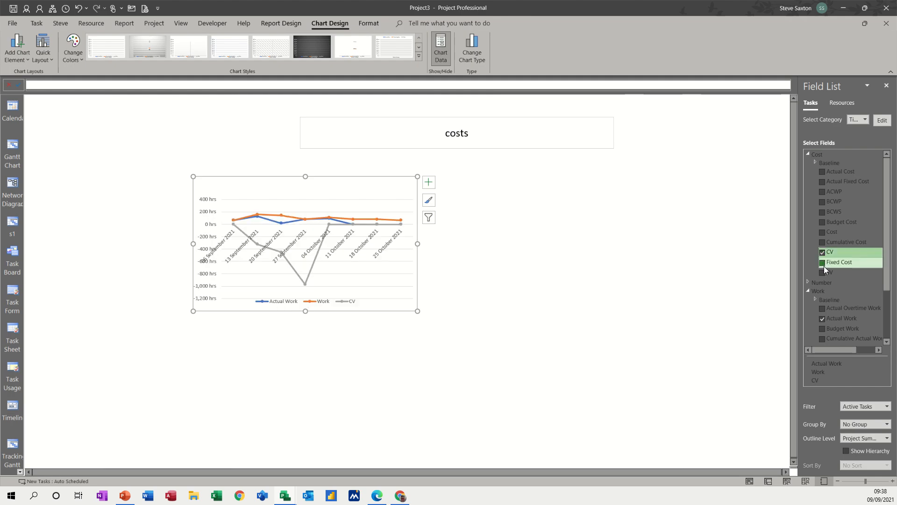
click(822, 273)
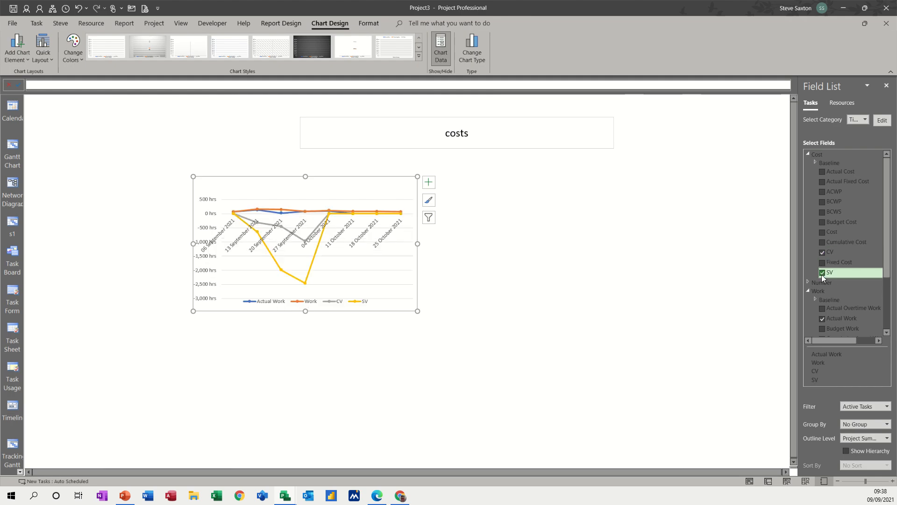
click(823, 318)
drag(891, 258, 892, 305)
click(820, 340)
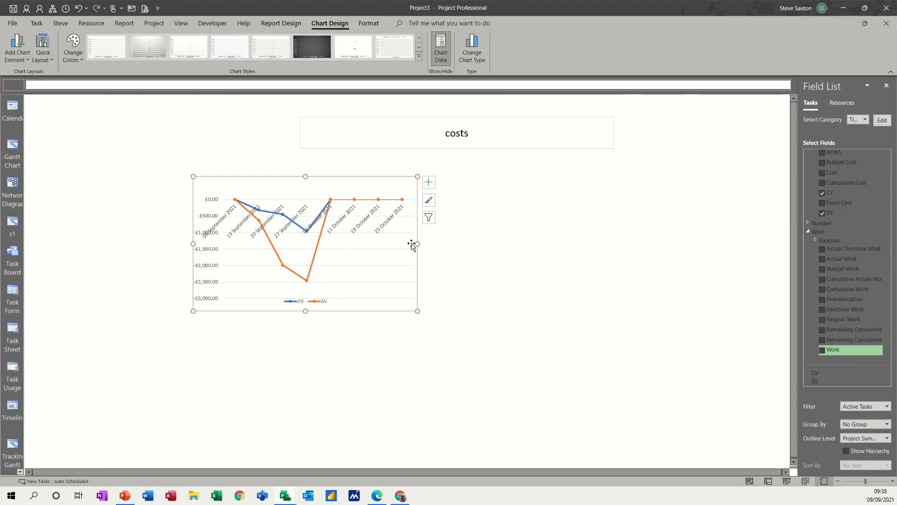
Step: Stretch the costs chart wider on both sides and move it up and right
drag(417, 243, 555, 266)
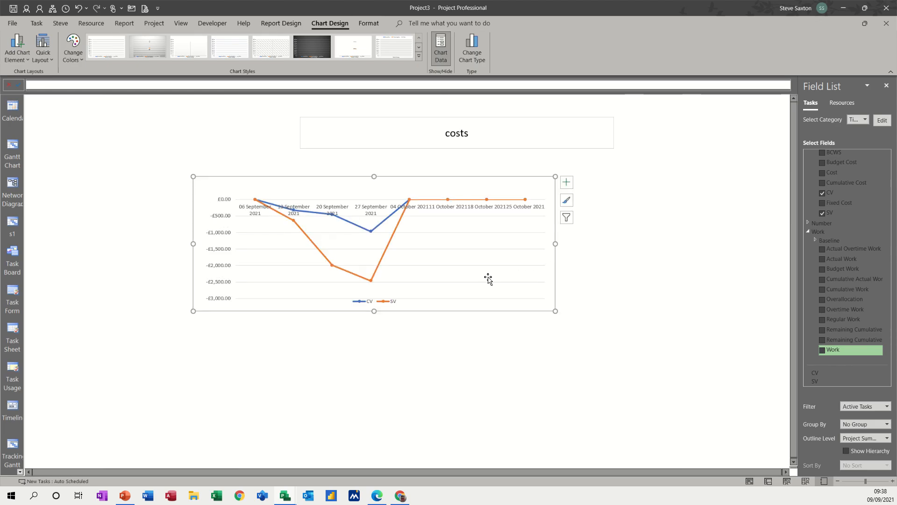
drag(193, 244, 148, 243)
drag(410, 181, 479, 158)
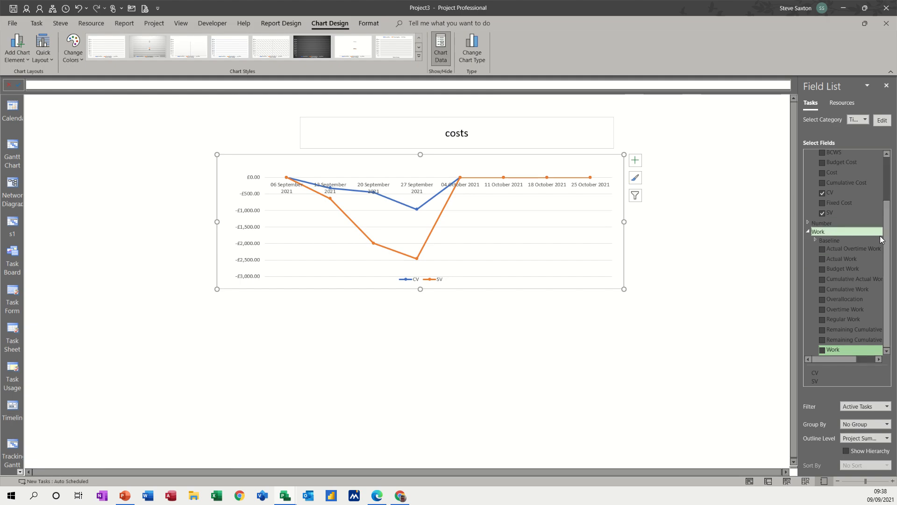
scroll(886, 213, up, 2)
scroll(887, 213, up, 1)
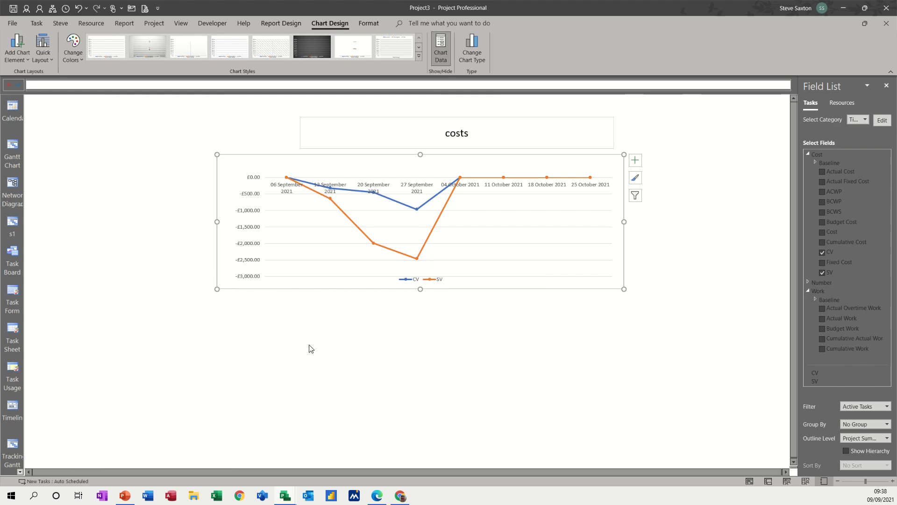
Step: Insert a Line with Markers chart below the costs chart and widen it to match
click(250, 320)
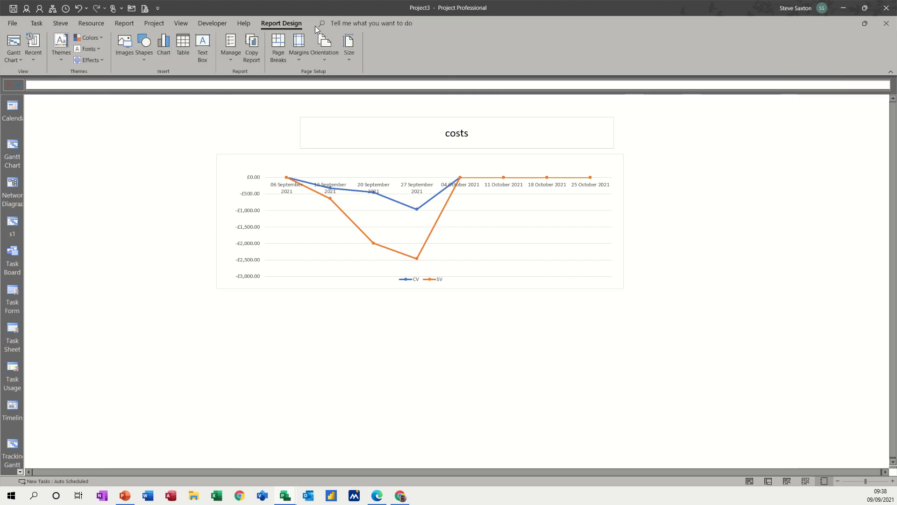
click(162, 44)
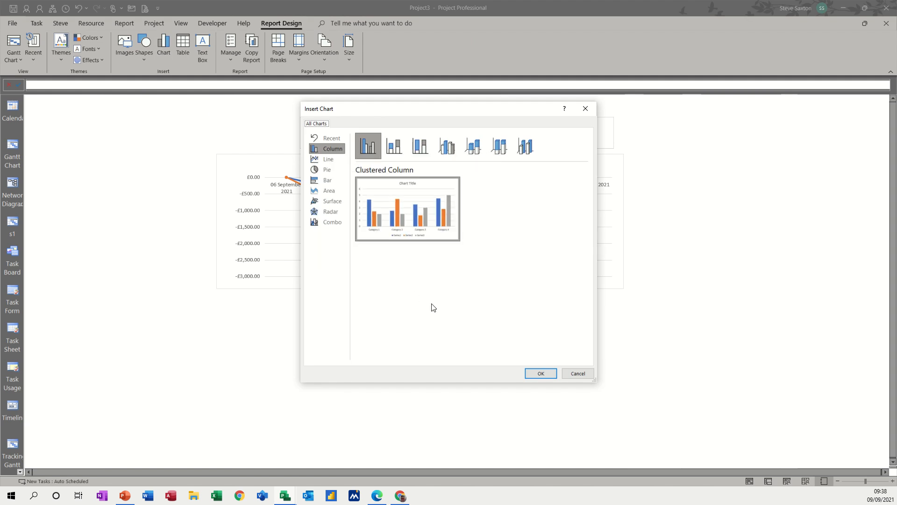
click(327, 159)
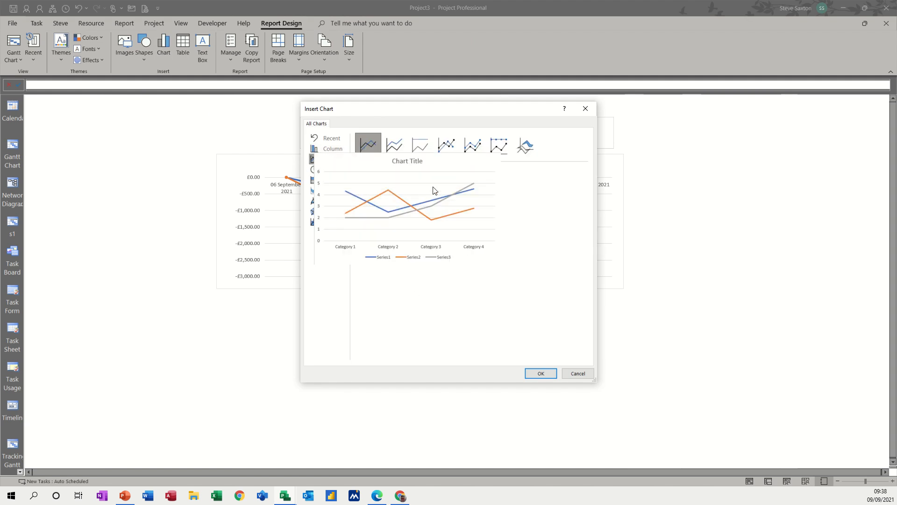
click(444, 147)
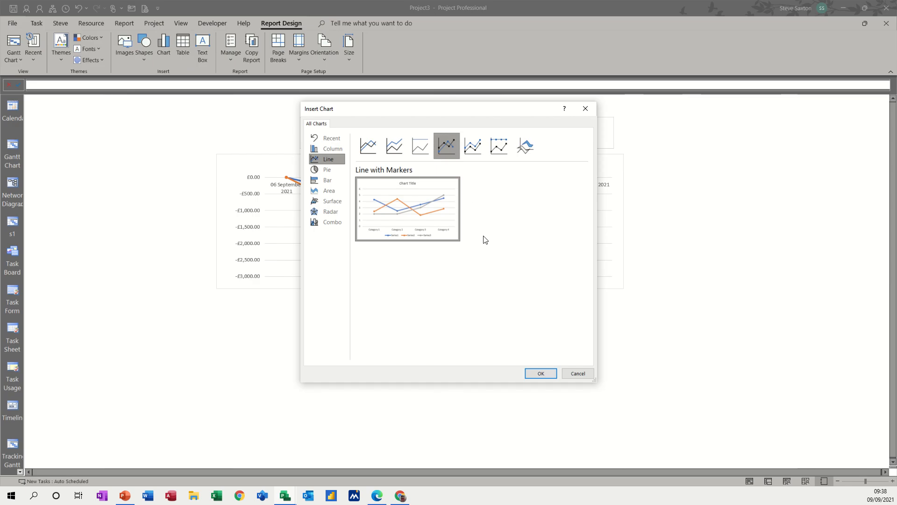
click(533, 374)
click(486, 222)
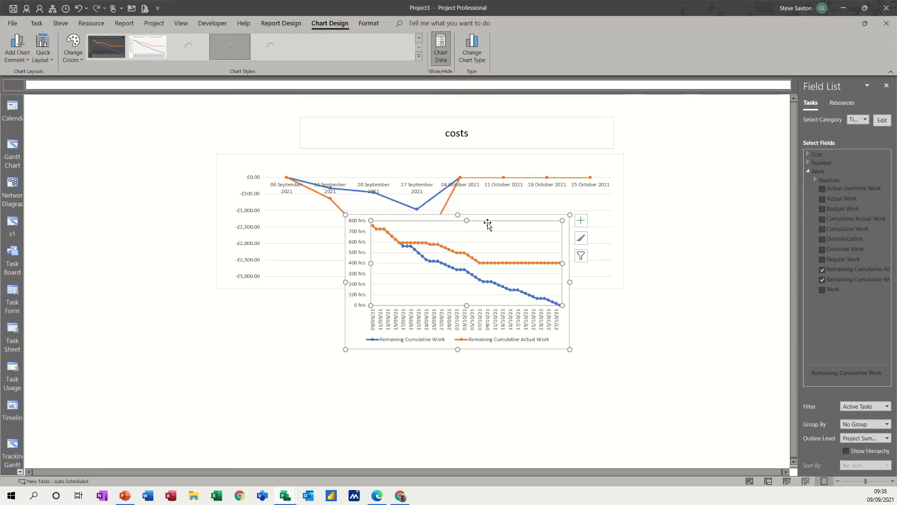
drag(488, 216, 366, 292)
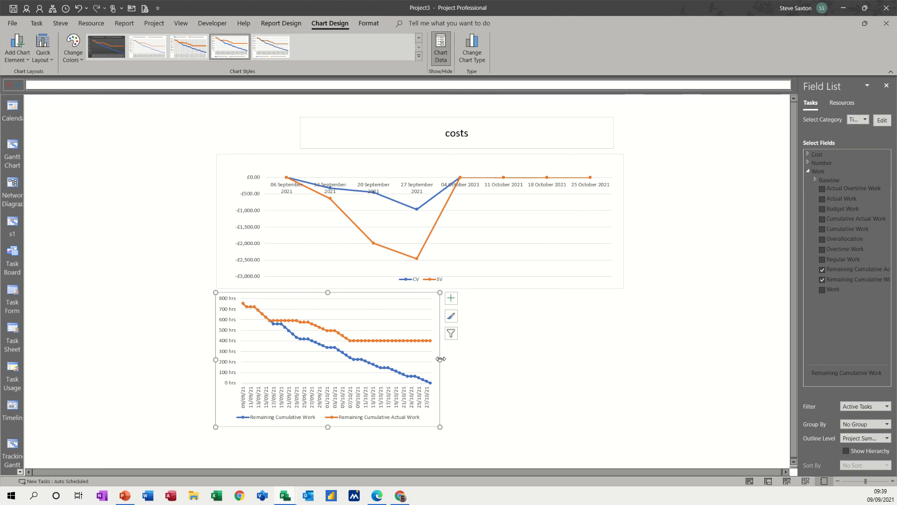
drag(440, 359, 625, 353)
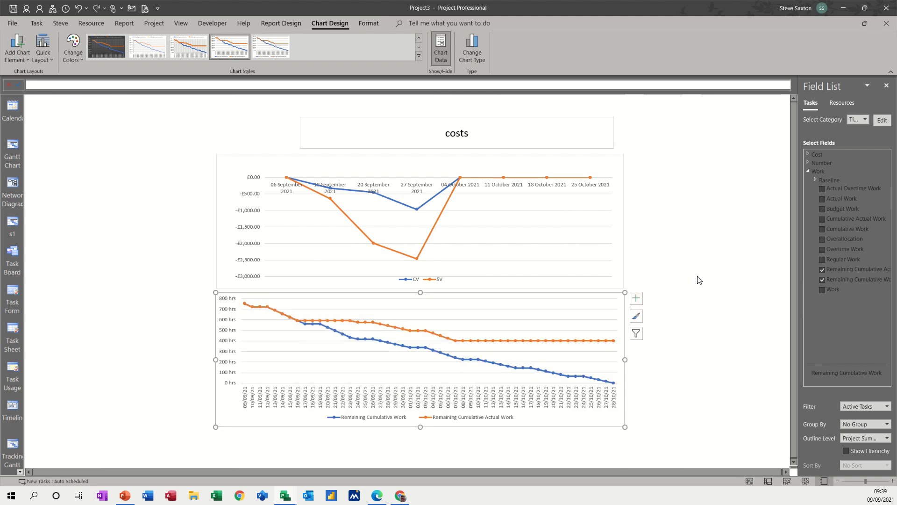
Step: Set the new chart's timescale units to Weeks
click(879, 121)
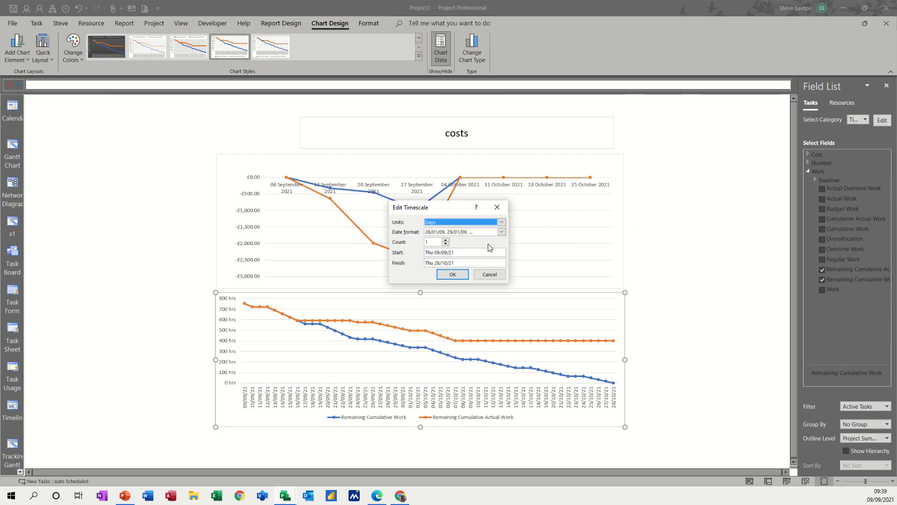
click(501, 222)
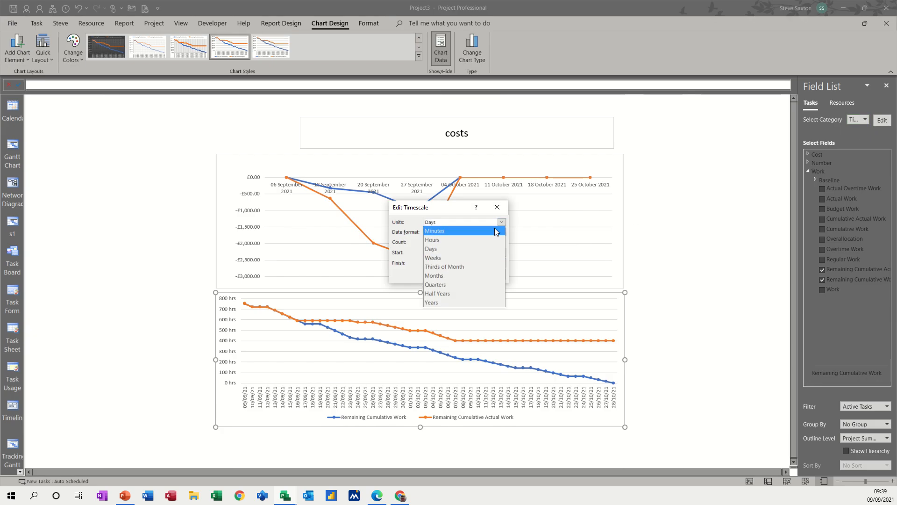
click(457, 256)
click(453, 275)
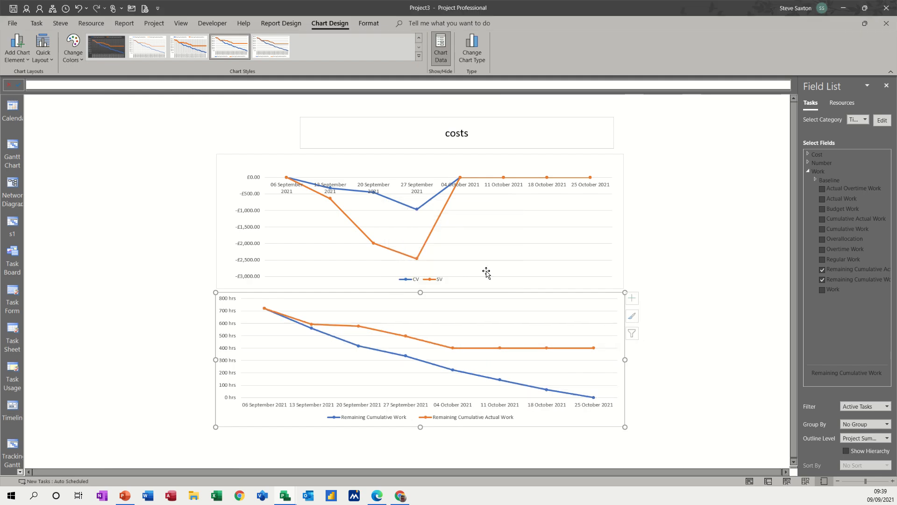
Step: Plot ACWP, BCWP and BCWS instead of the Remaining Cumulative fields, then return to Tracking Gantt
click(807, 155)
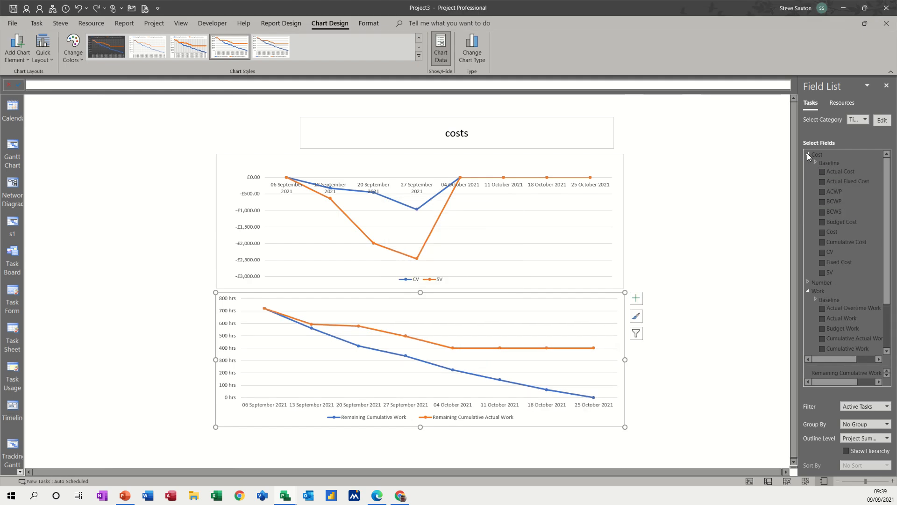
click(821, 192)
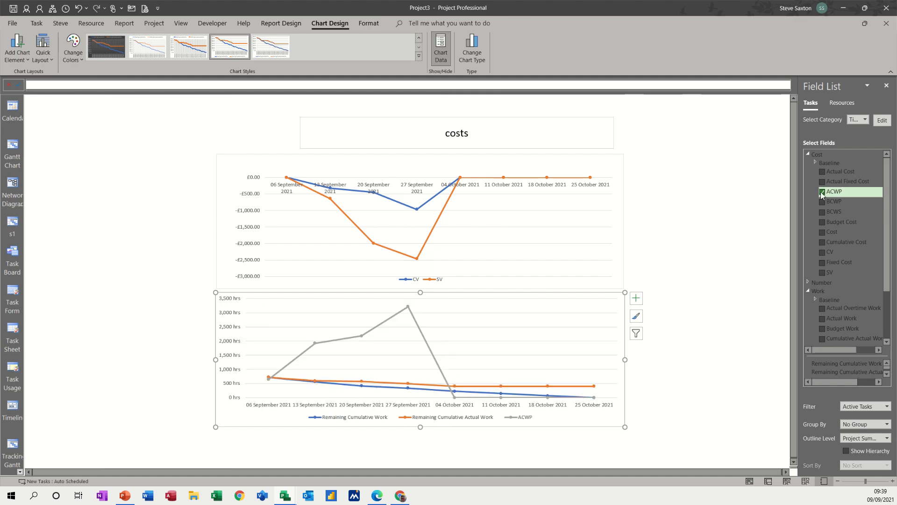
click(822, 201)
click(822, 211)
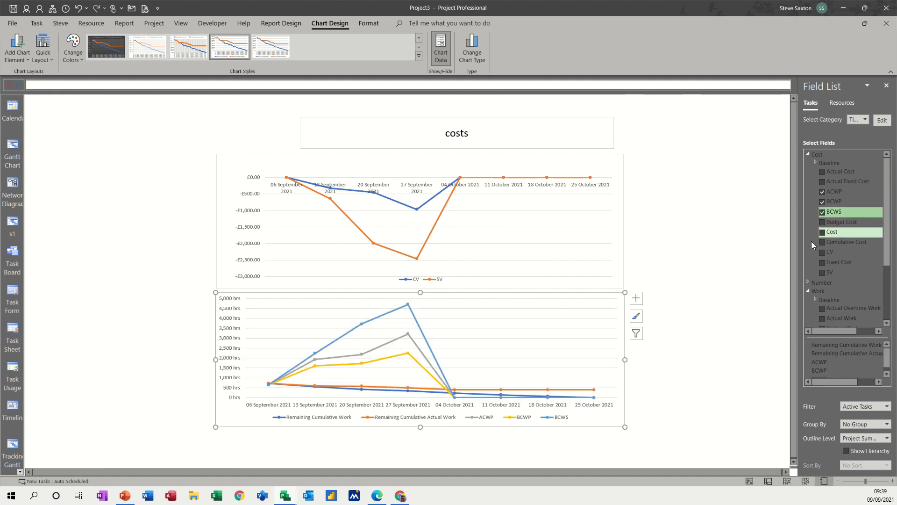
drag(886, 247, 886, 307)
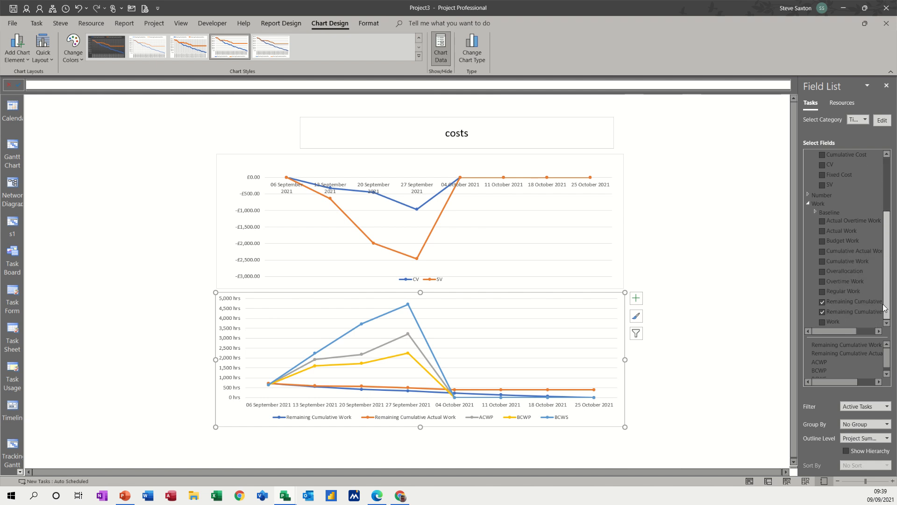
click(843, 305)
click(842, 320)
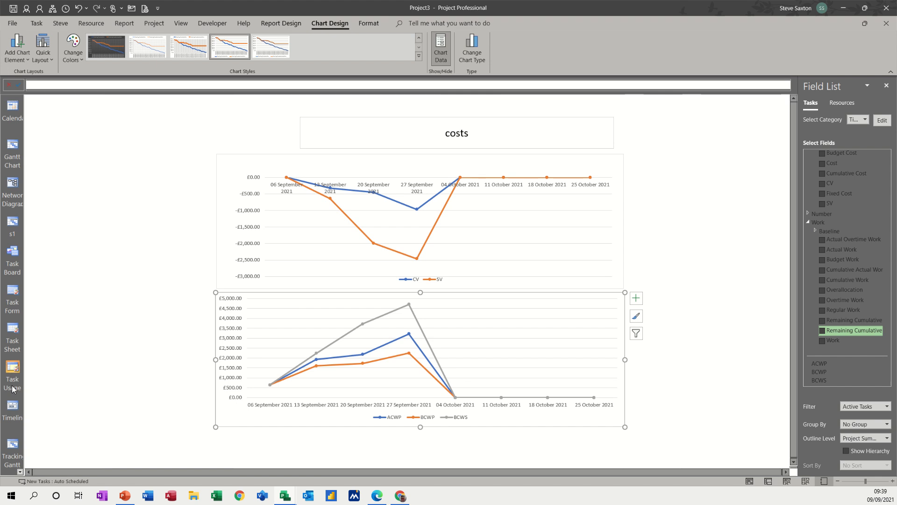
click(12, 449)
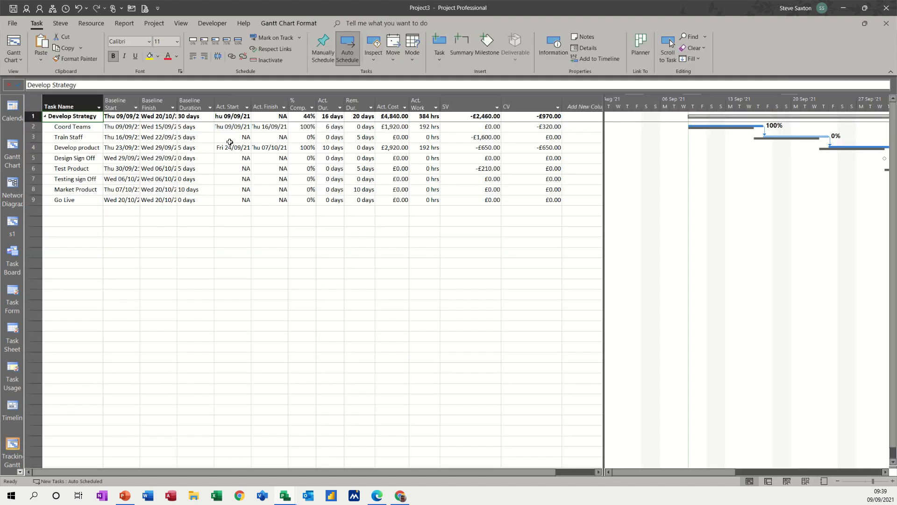
Step: Enter a 5-day actual duration for Train Staff
click(335, 138)
text(5)
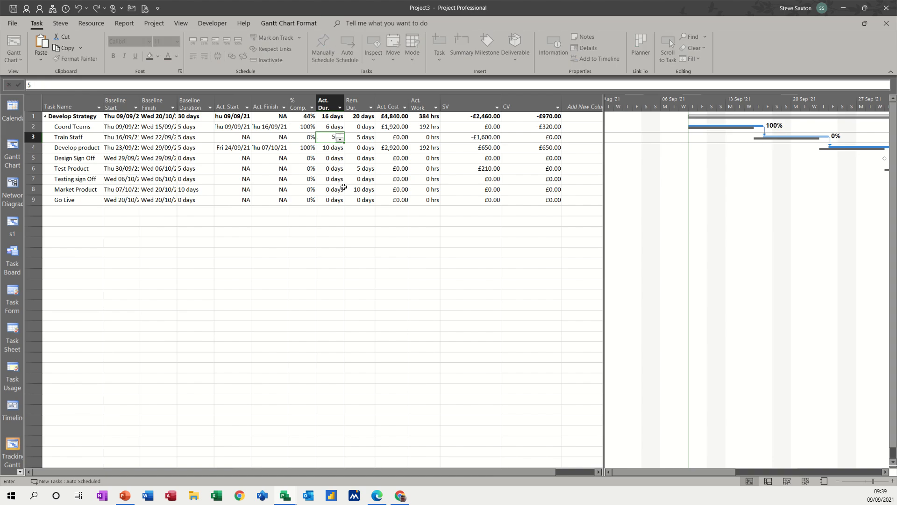
click(338, 171)
click(338, 158)
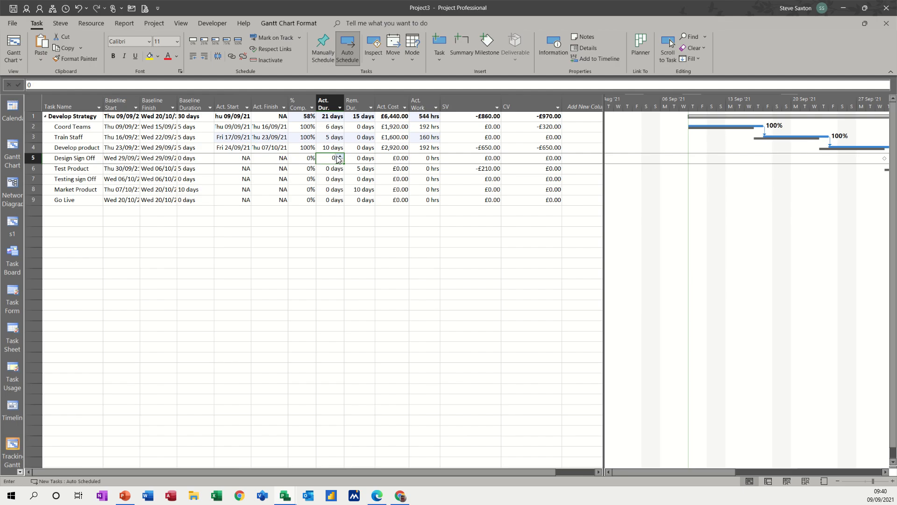
click(333, 169)
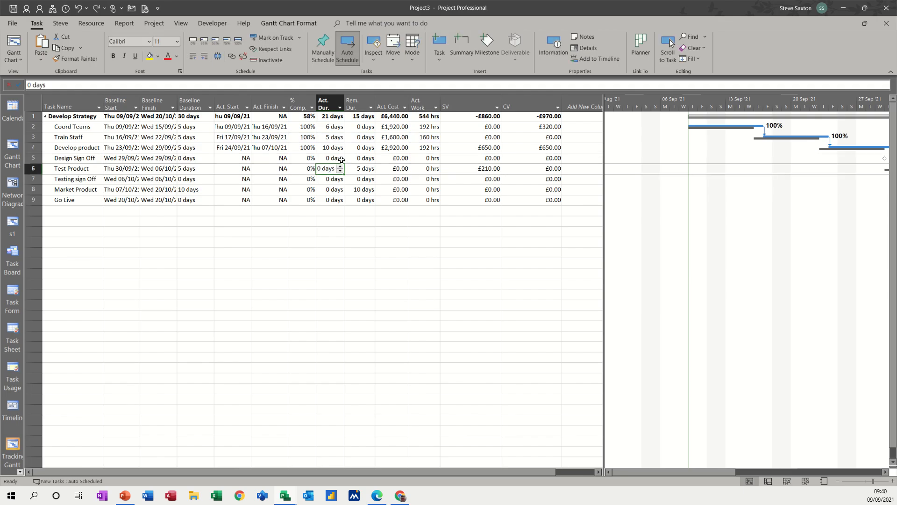
click(341, 159)
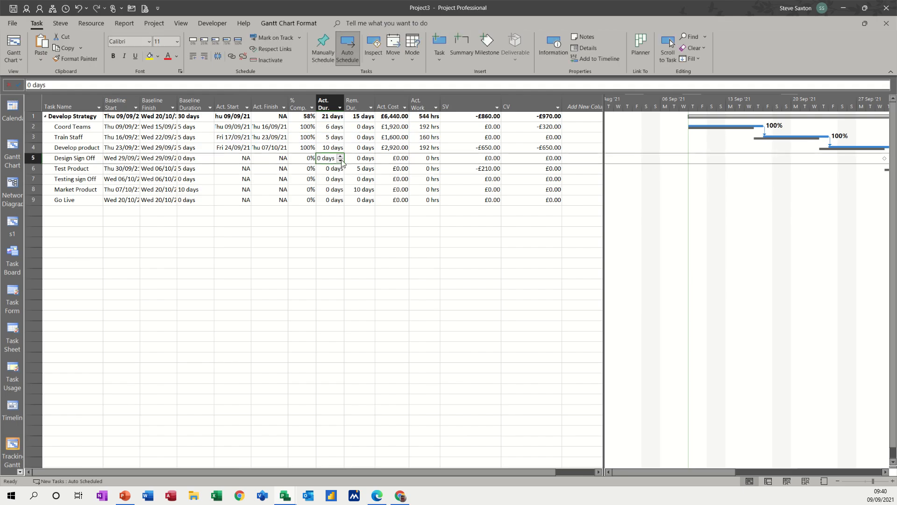
Step: Mark Design Sign Off 100% complete and give Test Product a 7-day actual duration
click(304, 158)
text(100)
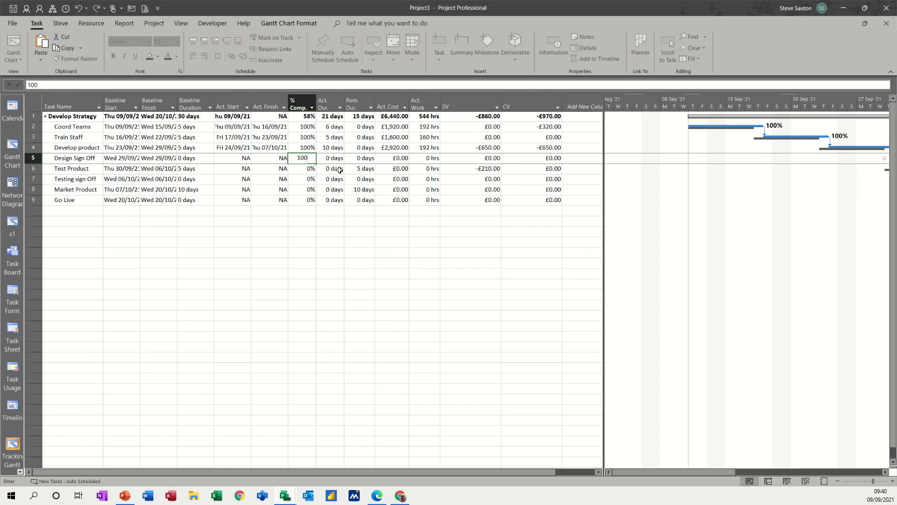
click(341, 171)
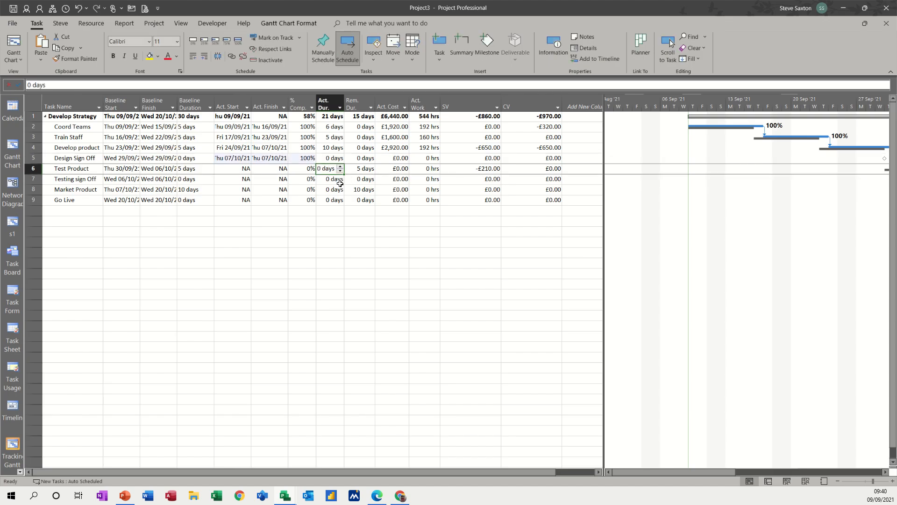
text(7)
click(334, 189)
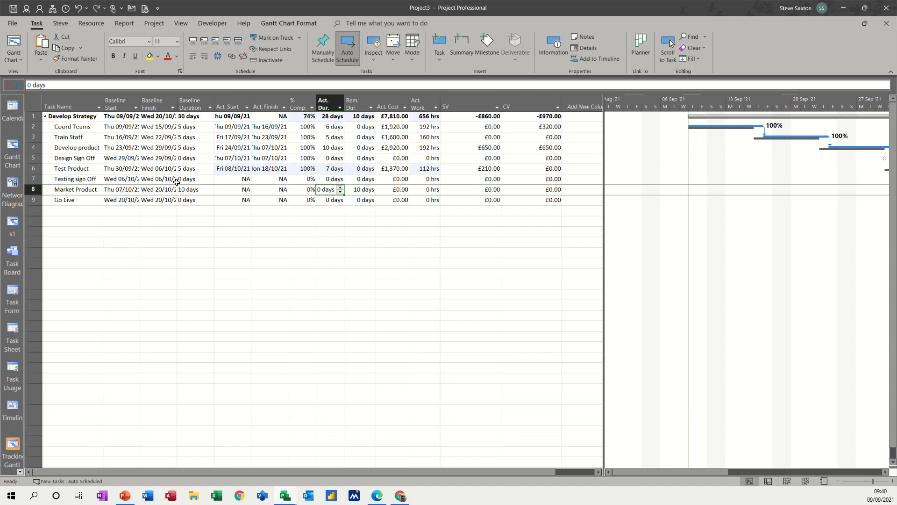
Step: Mark Testing Sign Off 100% complete
click(79, 180)
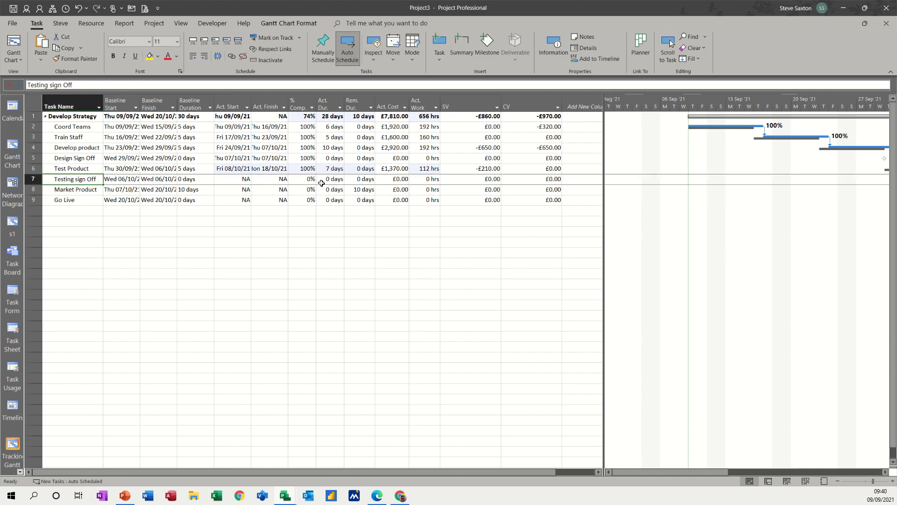
click(303, 180)
text(100)
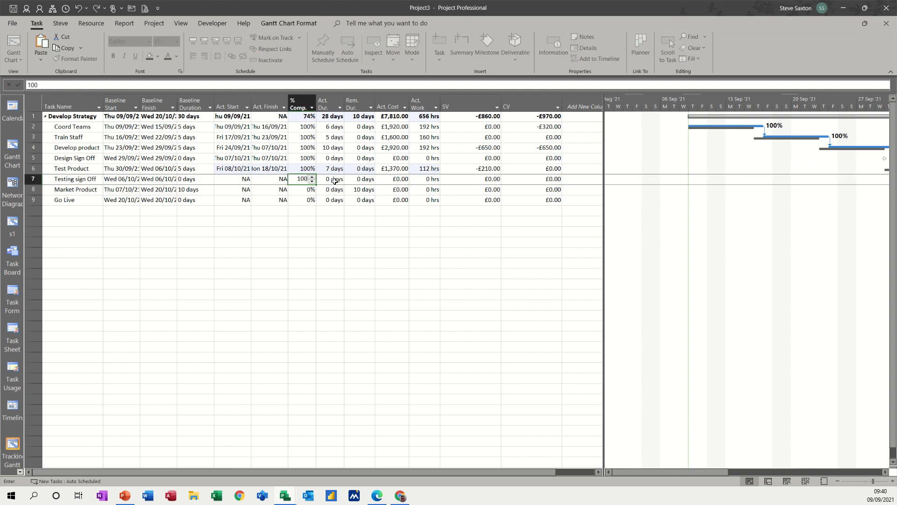
key(Tab)
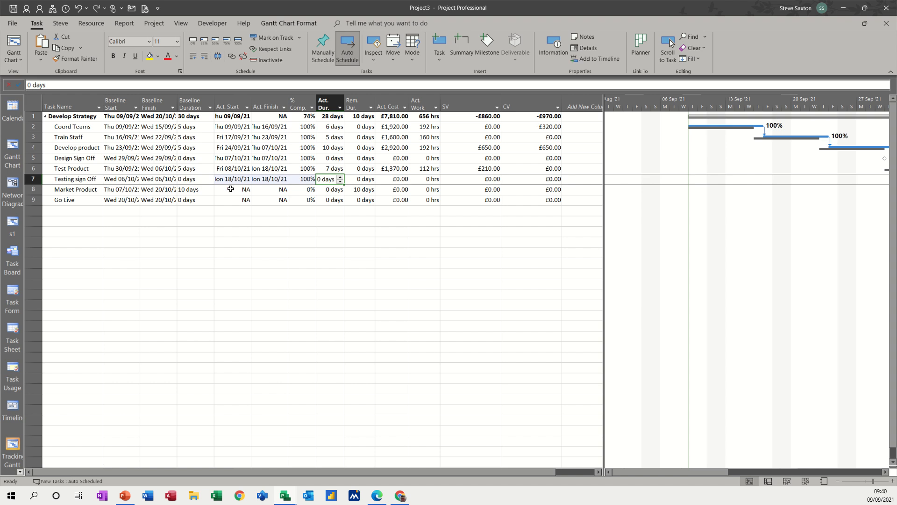
Step: Enter a 12-day actual duration for Market Product
click(82, 191)
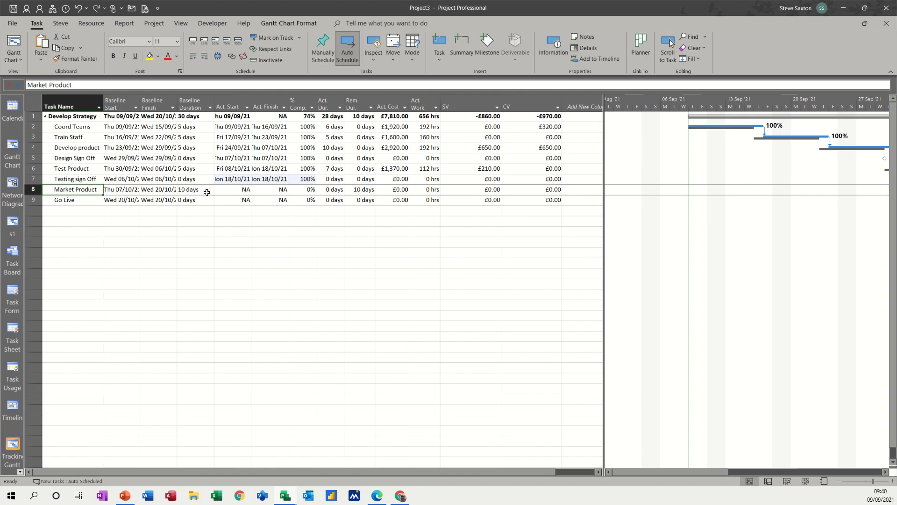
click(334, 190)
text(1)
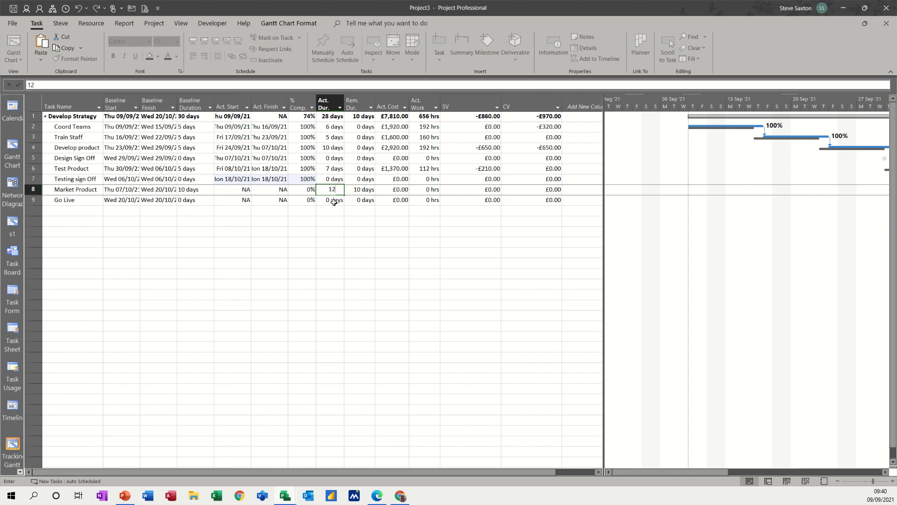
text(2)
key(Return)
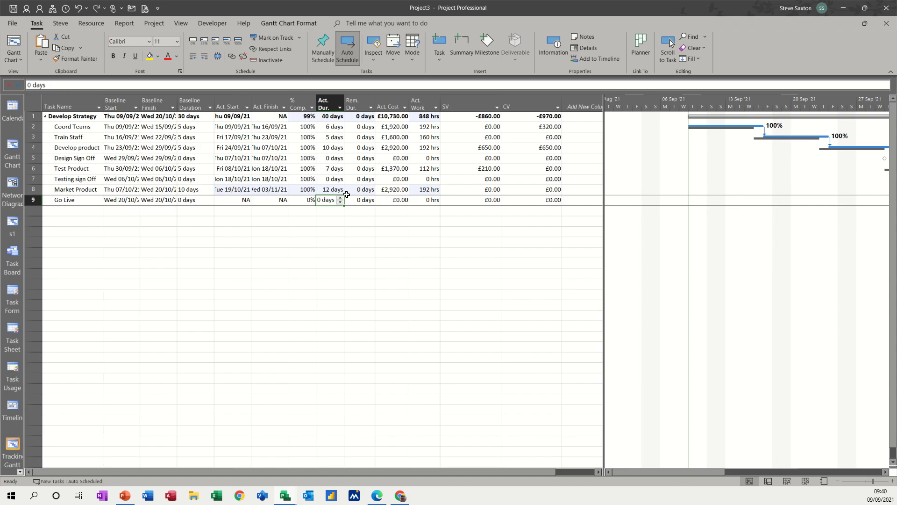
click(121, 190)
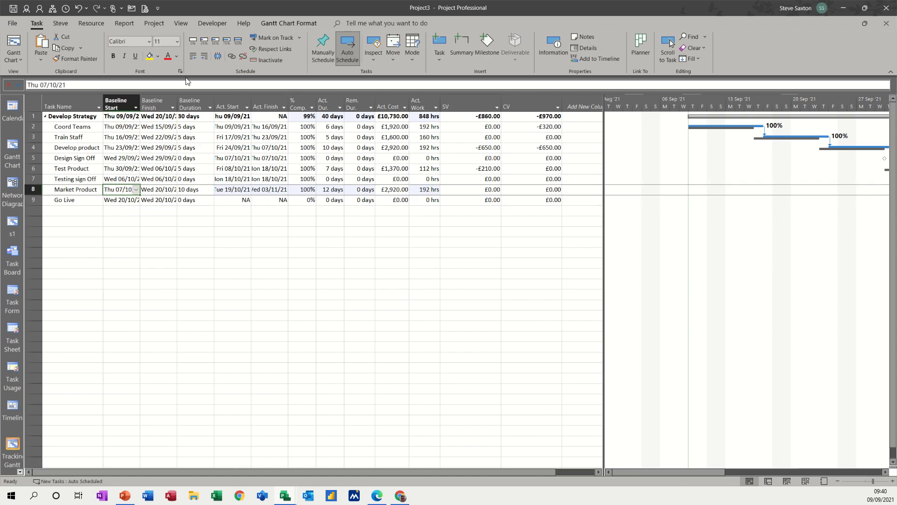
click(82, 26)
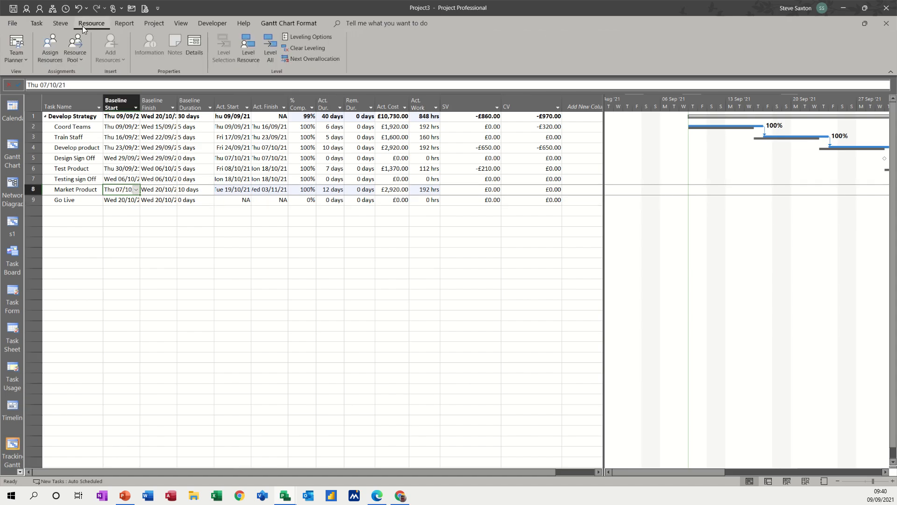
Step: Set Market Product's Product Kits assignment to 30 units
click(52, 47)
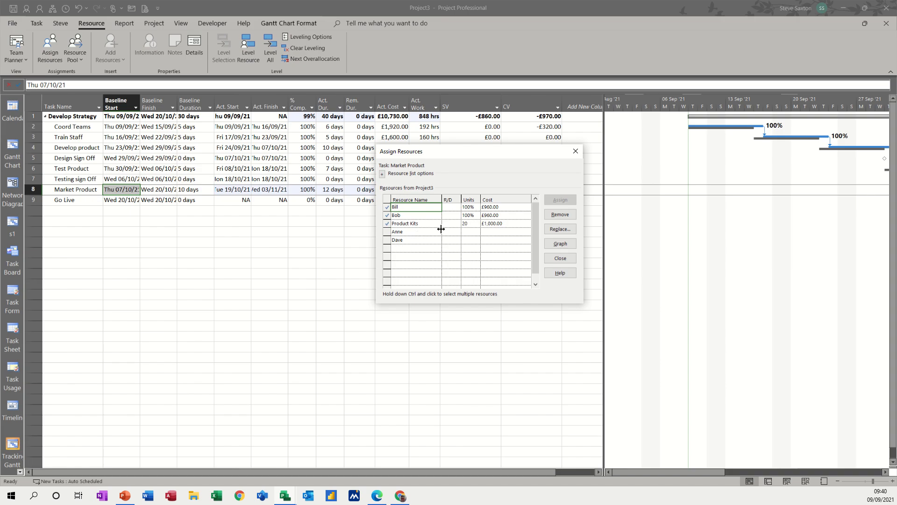
click(466, 223)
text(3)
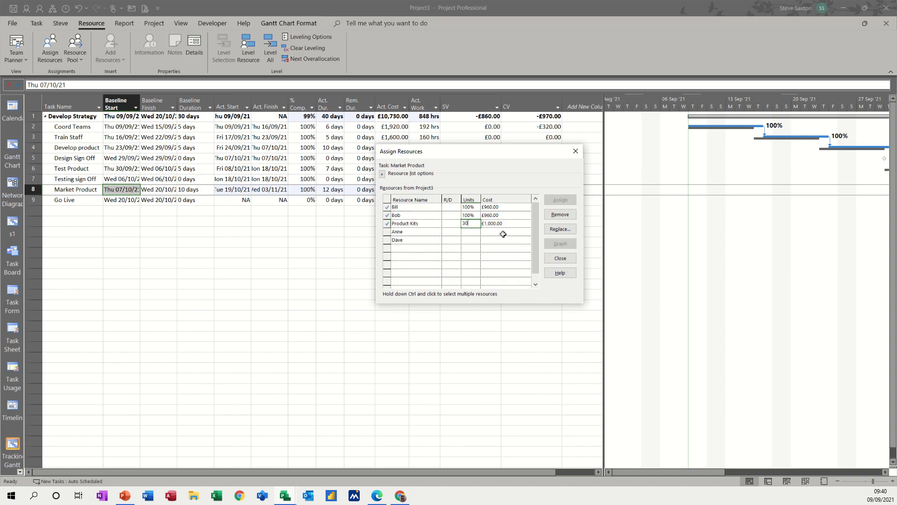
text(0)
click(467, 232)
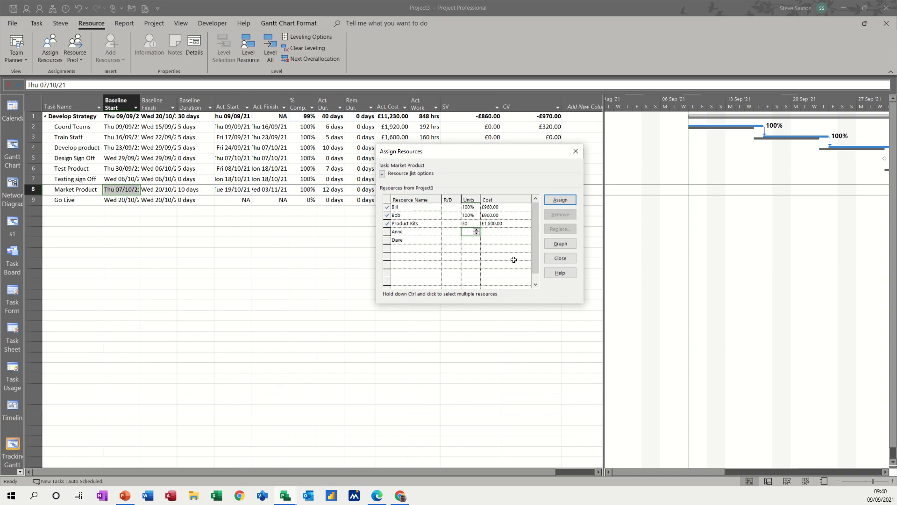
click(558, 258)
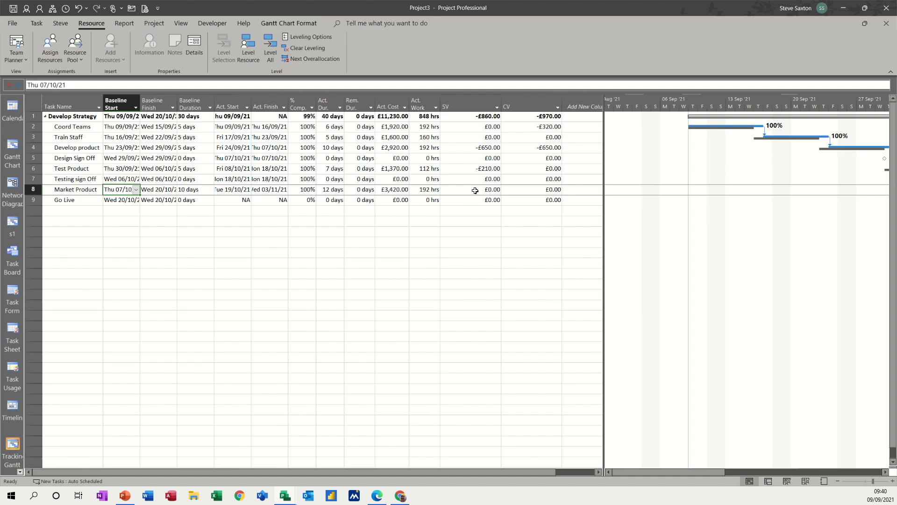
Step: Mark Go Live 100% complete
click(305, 200)
text(1)
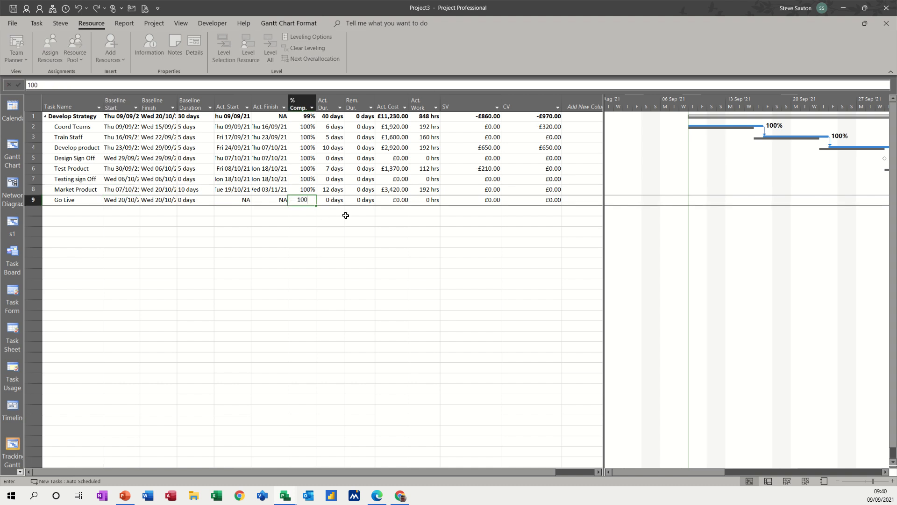
text(00)
click(333, 190)
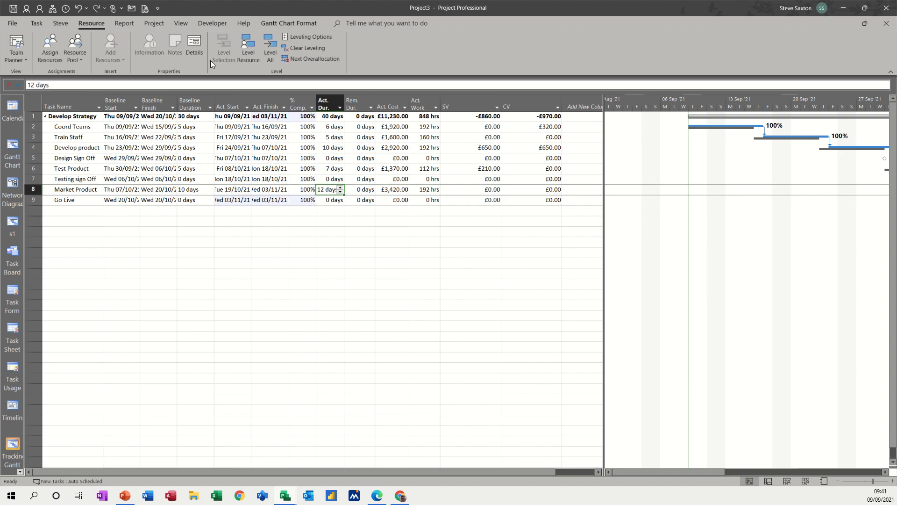
Step: Set the status date to 4 October 2021, then check Market Product's actual start date
click(153, 24)
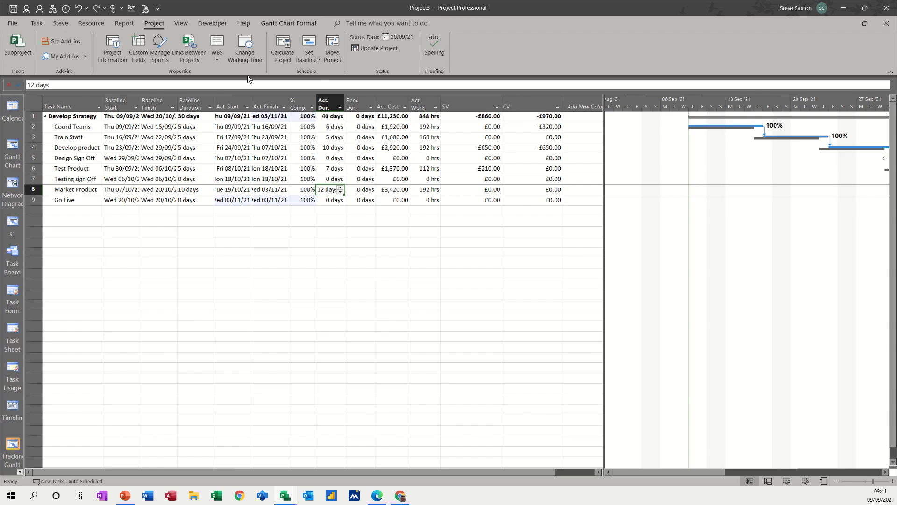
click(403, 37)
click(486, 239)
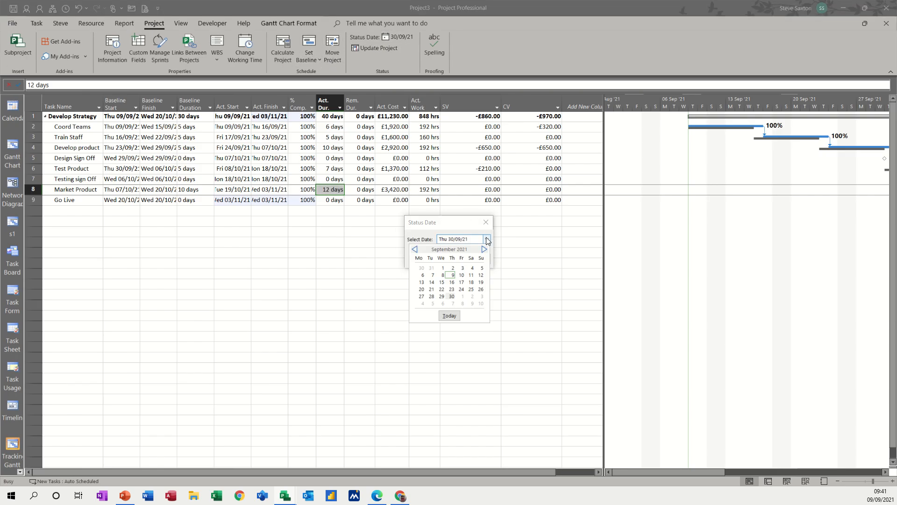
click(484, 249)
click(423, 275)
click(435, 260)
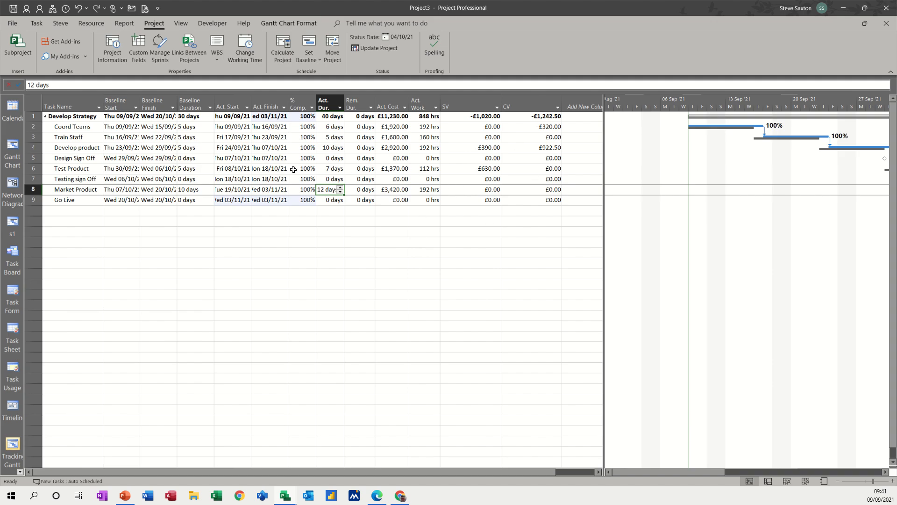
click(219, 189)
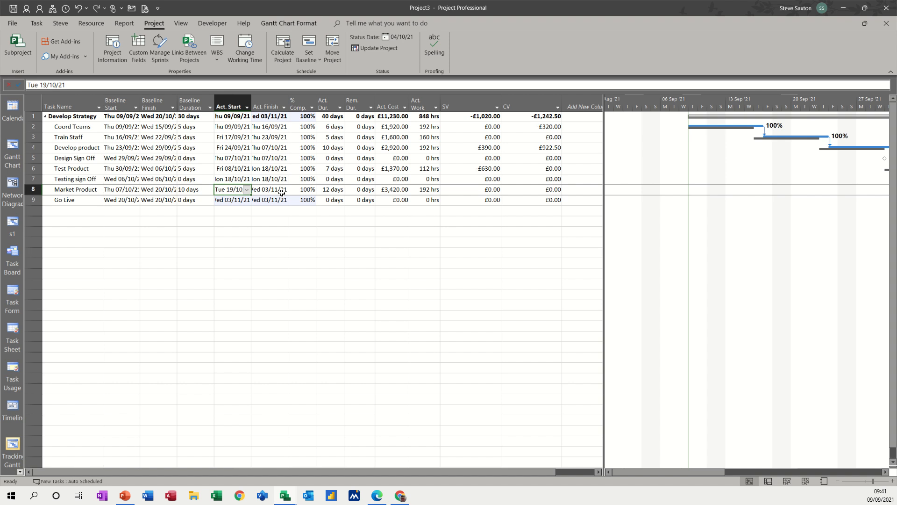
click(273, 214)
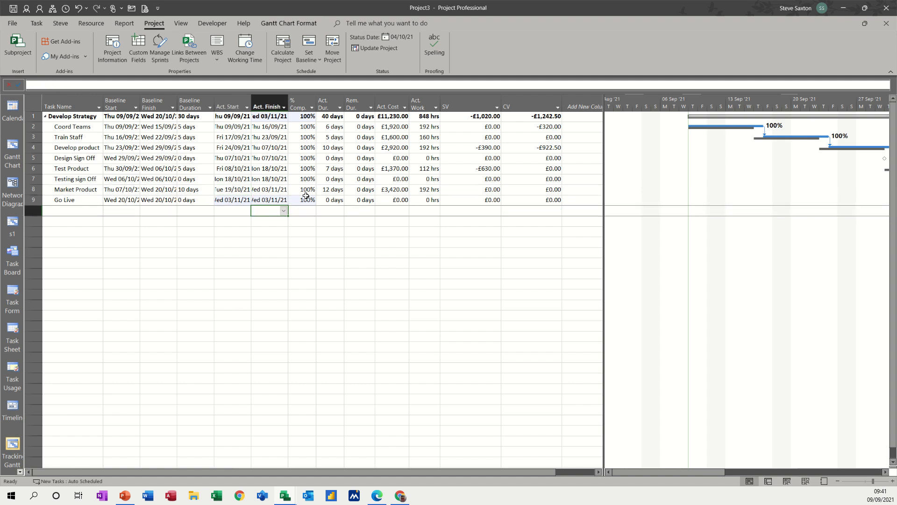
click(129, 22)
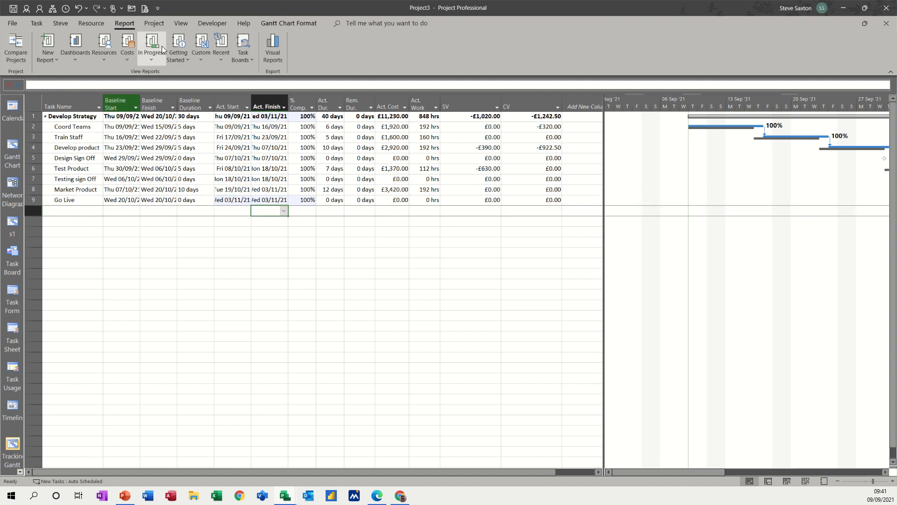
click(200, 60)
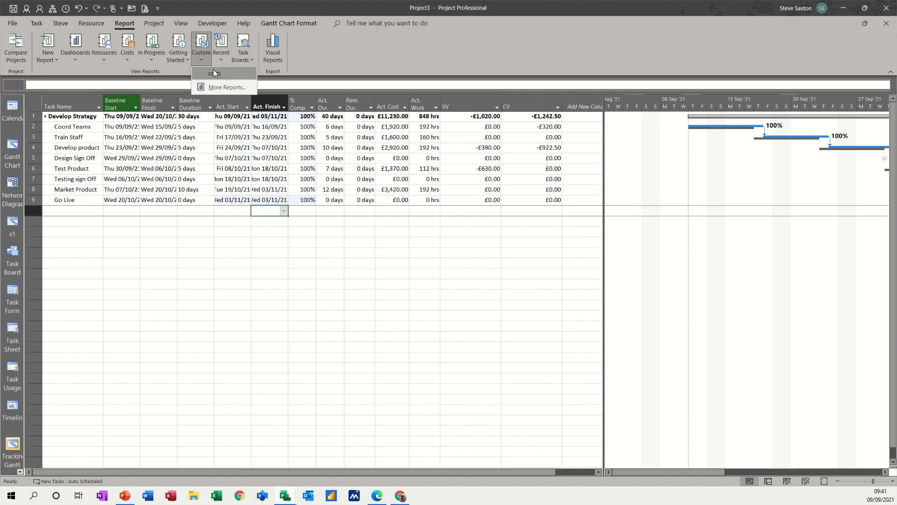
click(218, 73)
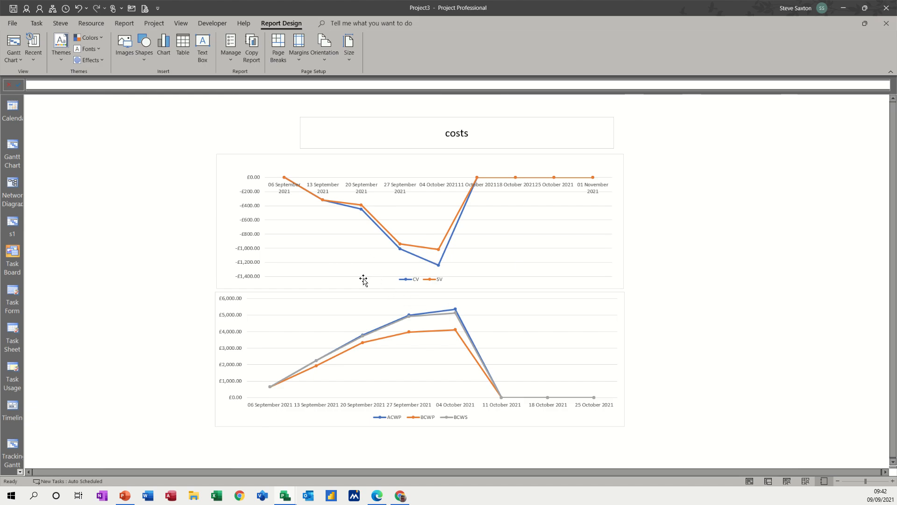
click(224, 185)
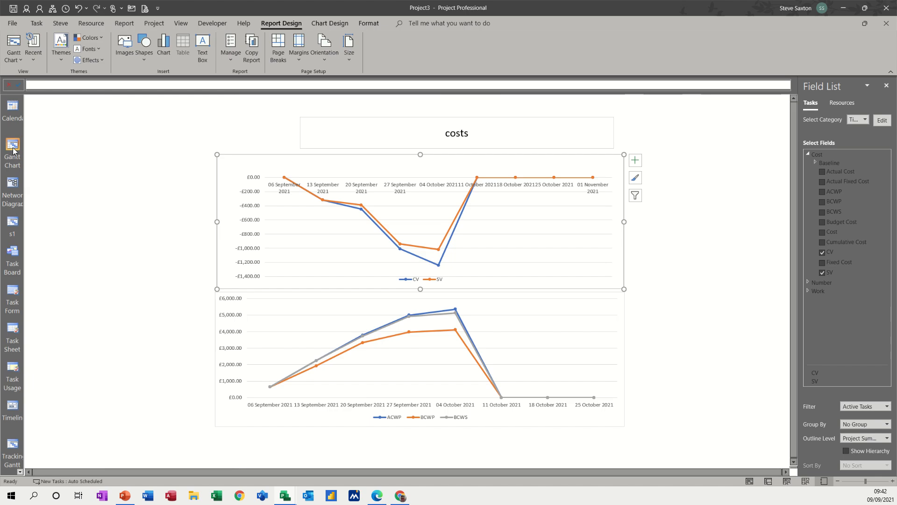
click(12, 446)
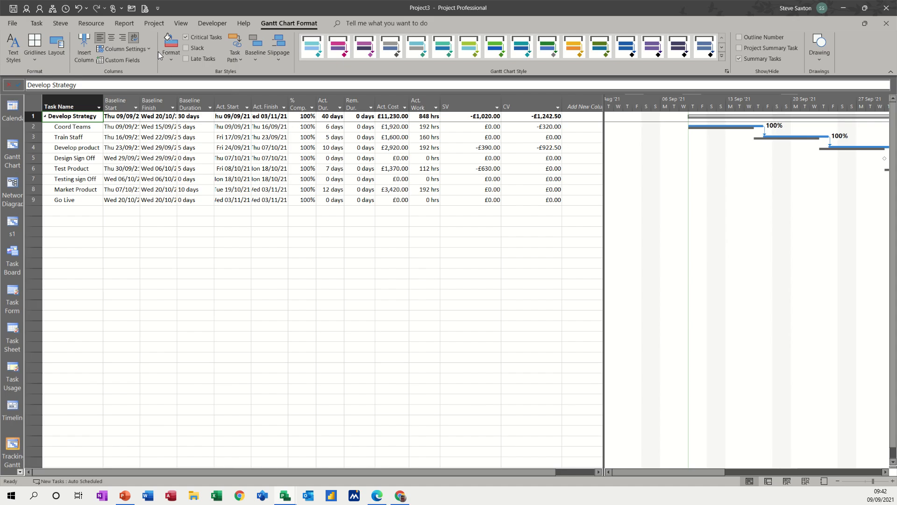
Step: Apply the Earned Value table to the task sheet
click(180, 23)
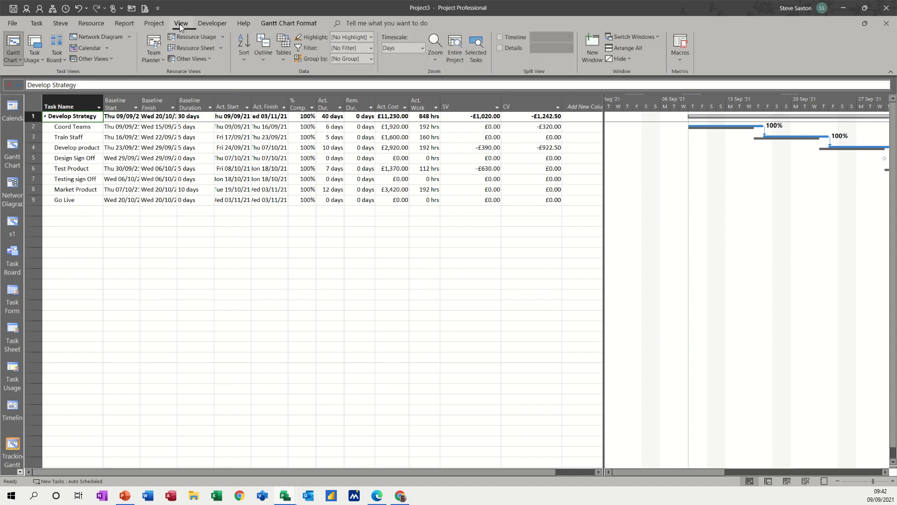
click(284, 60)
click(315, 335)
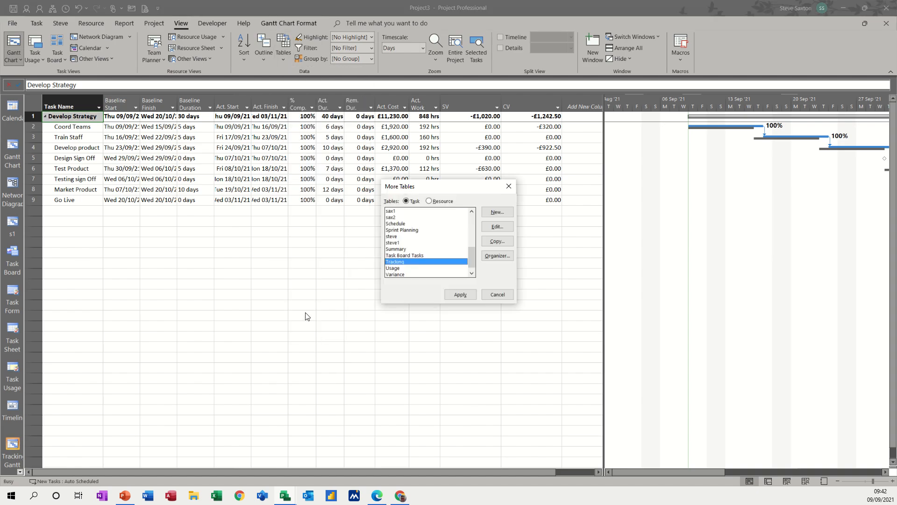
scroll(425, 266, up, 1)
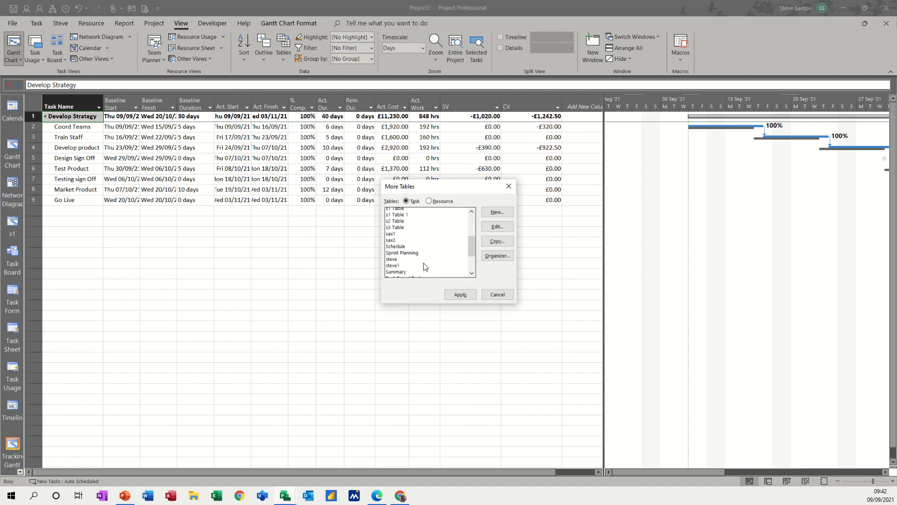
scroll(425, 266, up, 2)
scroll(422, 263, up, 1)
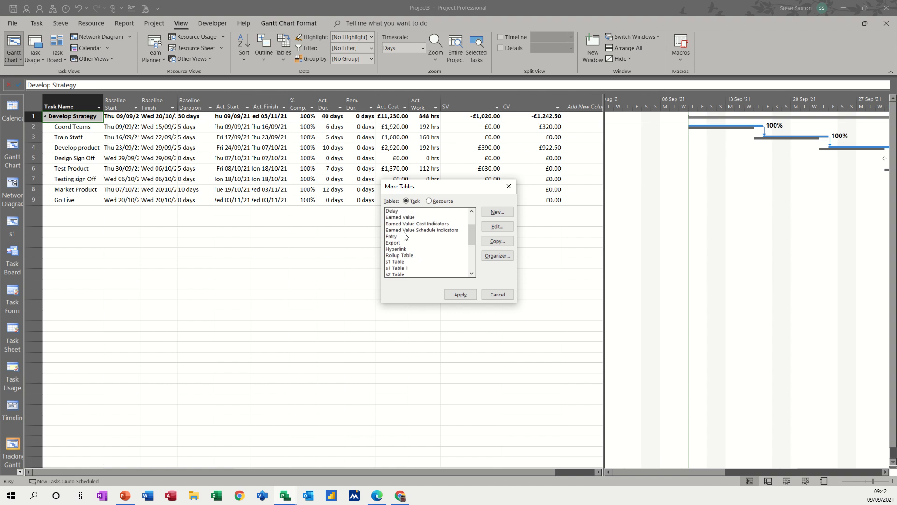
click(406, 219)
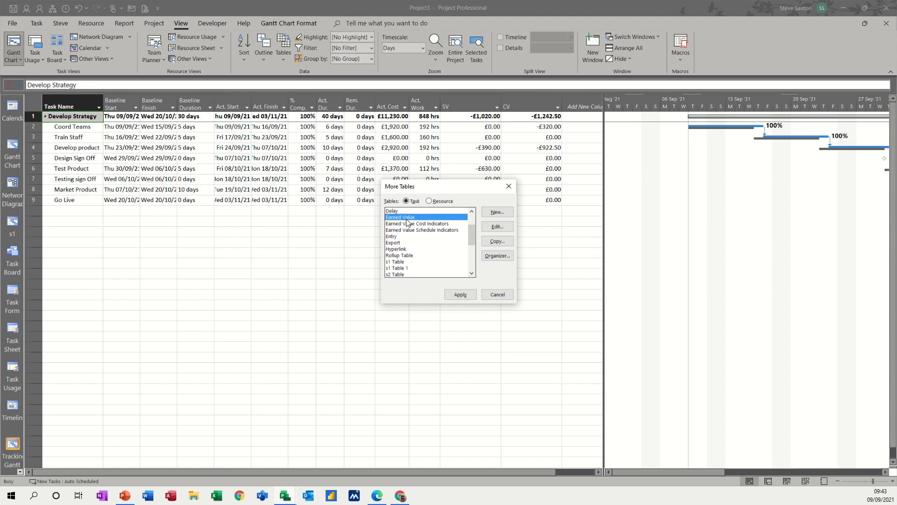
click(461, 295)
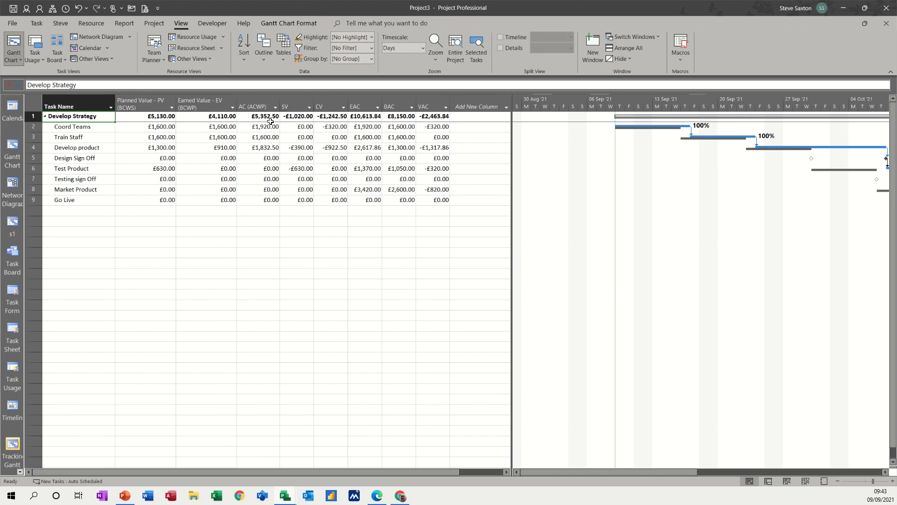
Step: Switch the sheet to the Earned Value Cost Indicators table
click(279, 60)
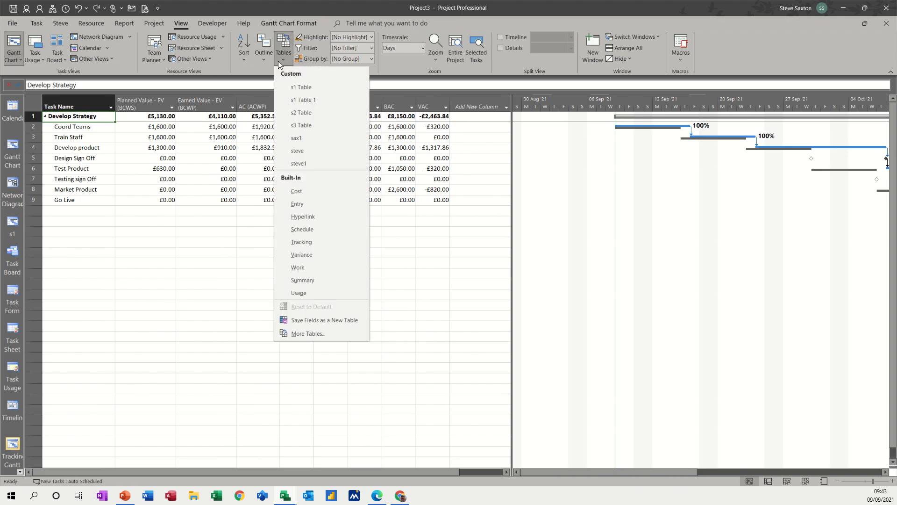
click(310, 331)
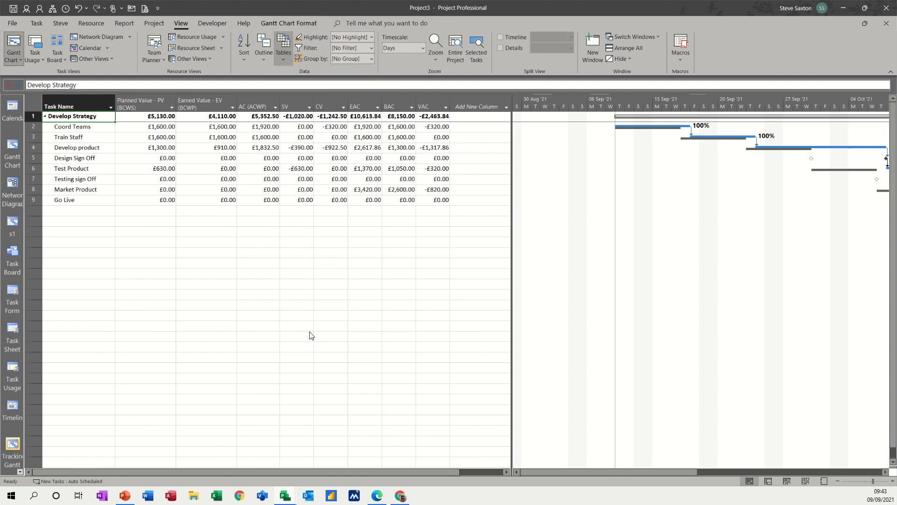
click(423, 256)
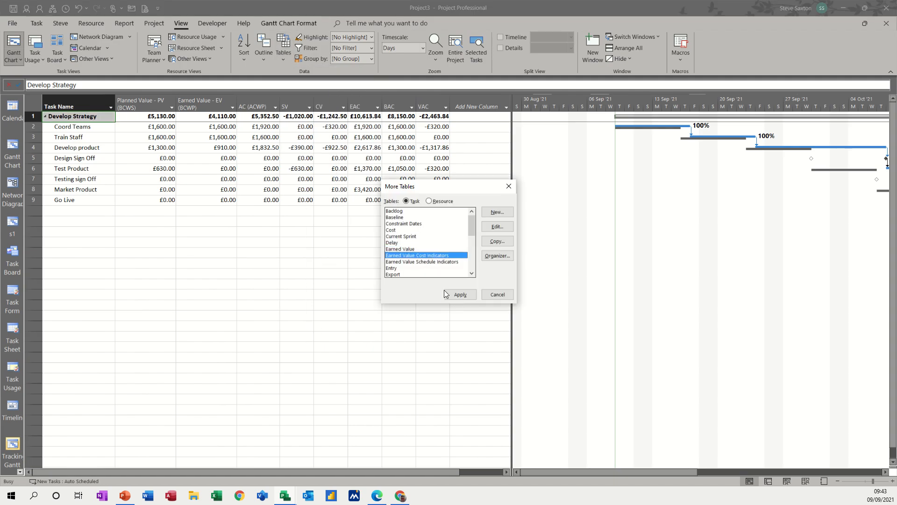
click(460, 295)
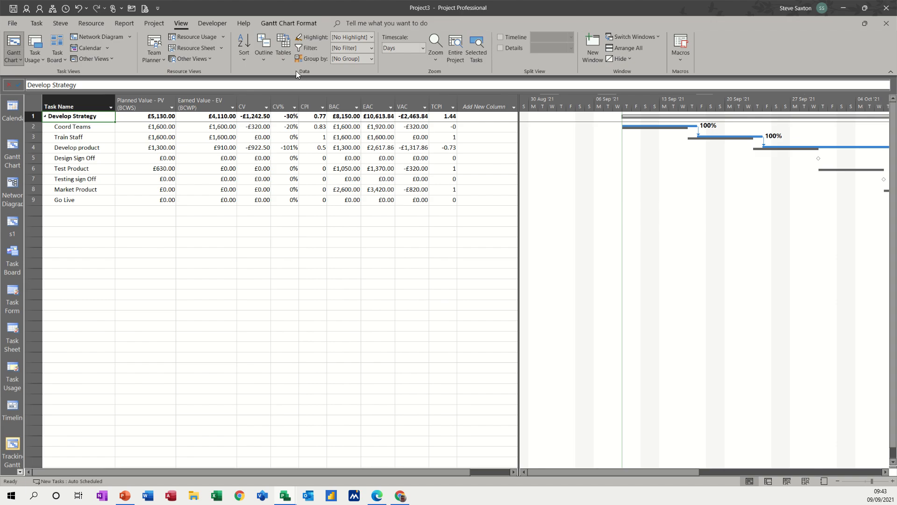
Step: Switch to the Earned Value Schedule Indicators table and dismiss the SPI explanation
click(280, 58)
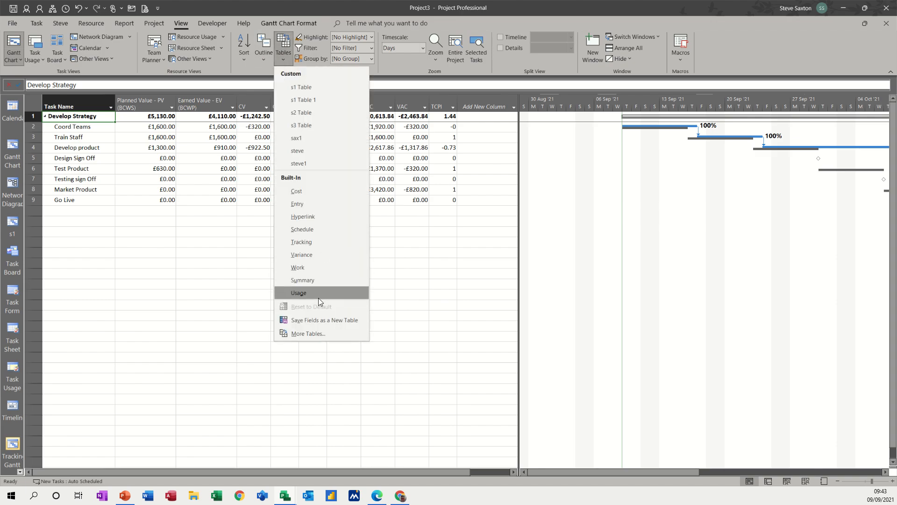
click(310, 332)
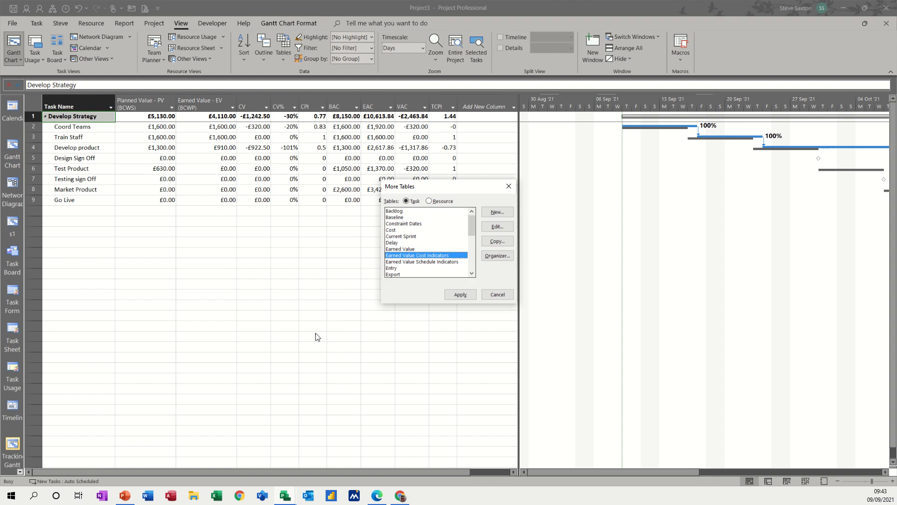
click(411, 262)
click(451, 295)
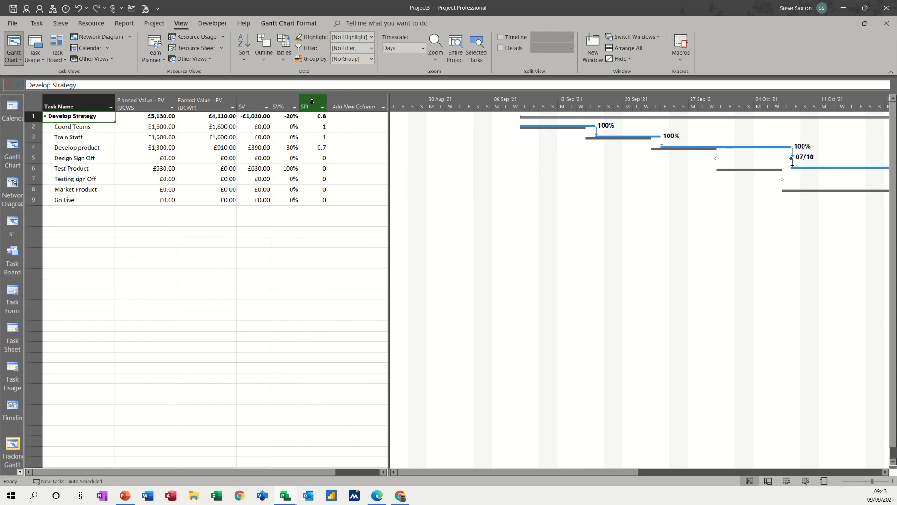
mouse_move(311, 98)
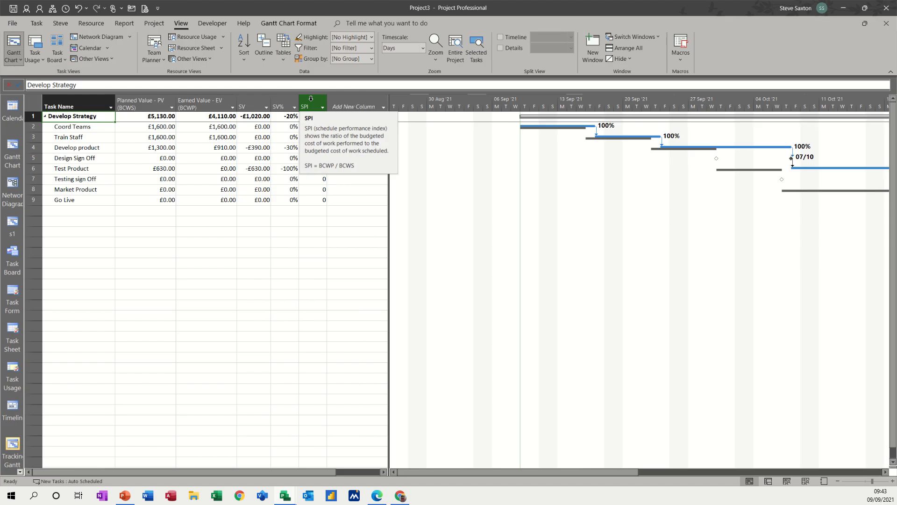
click(230, 190)
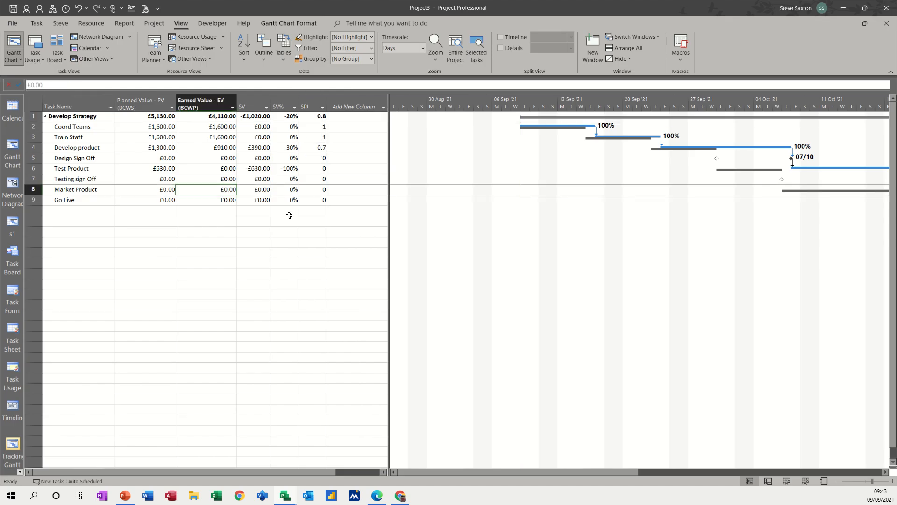